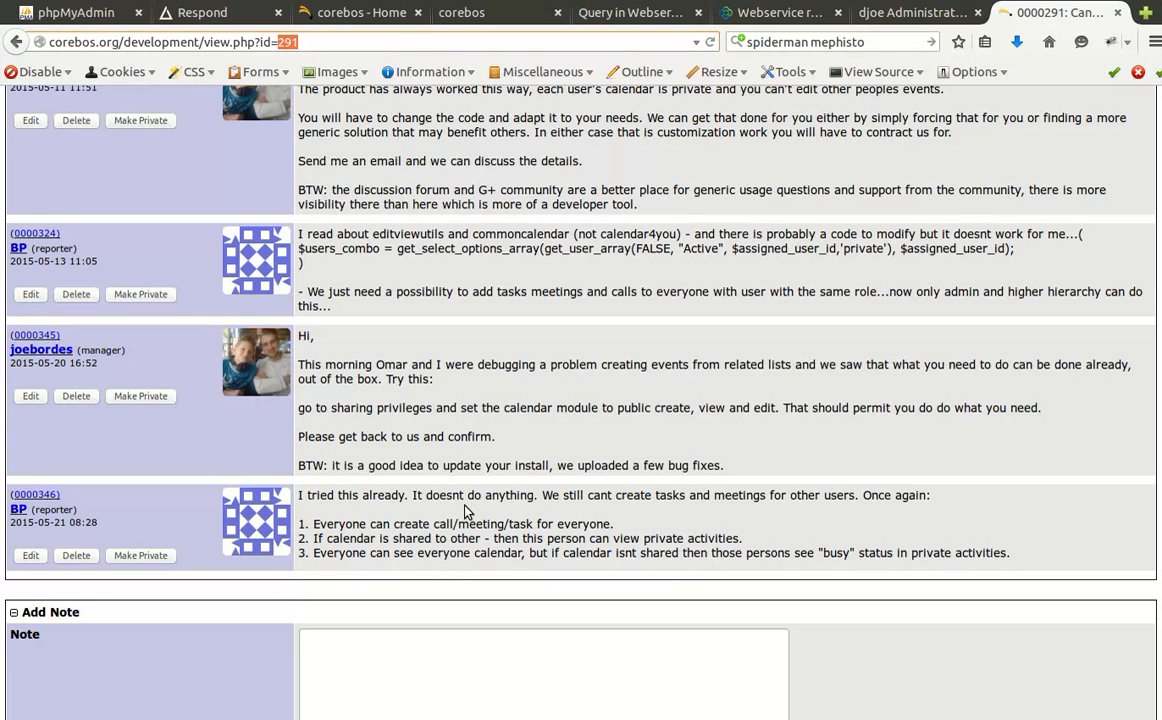
Leave the MantisBT calendar-sharing notes for the coreBOS administrator dashboard tab.
left_click(869, 18)
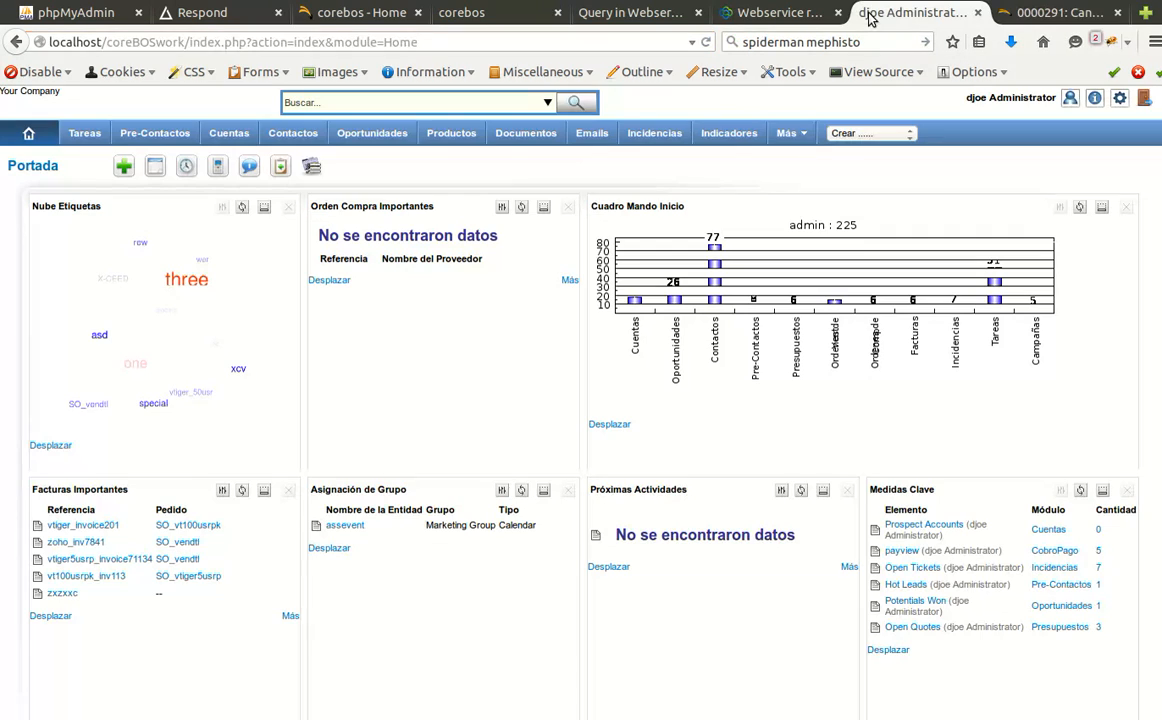
Go through the settings menu to the Usuarios list under Administrar Usuarios.
left_click(1096, 100)
mouse_move(1119, 103)
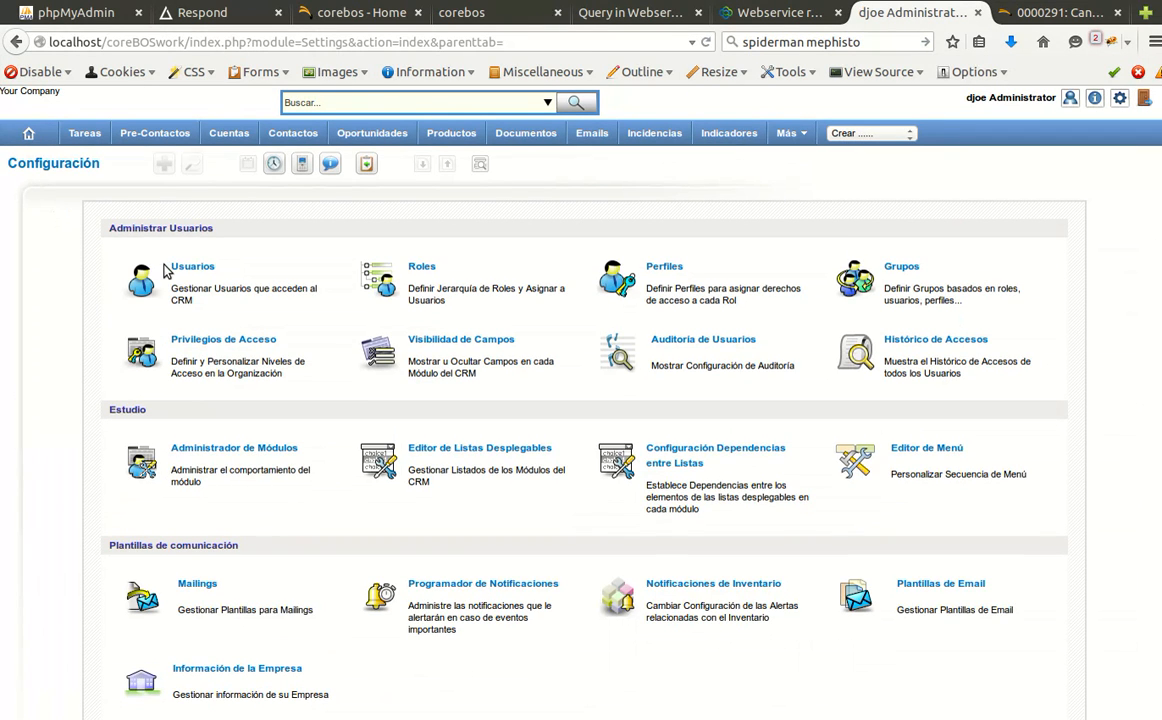
left_click(198, 270)
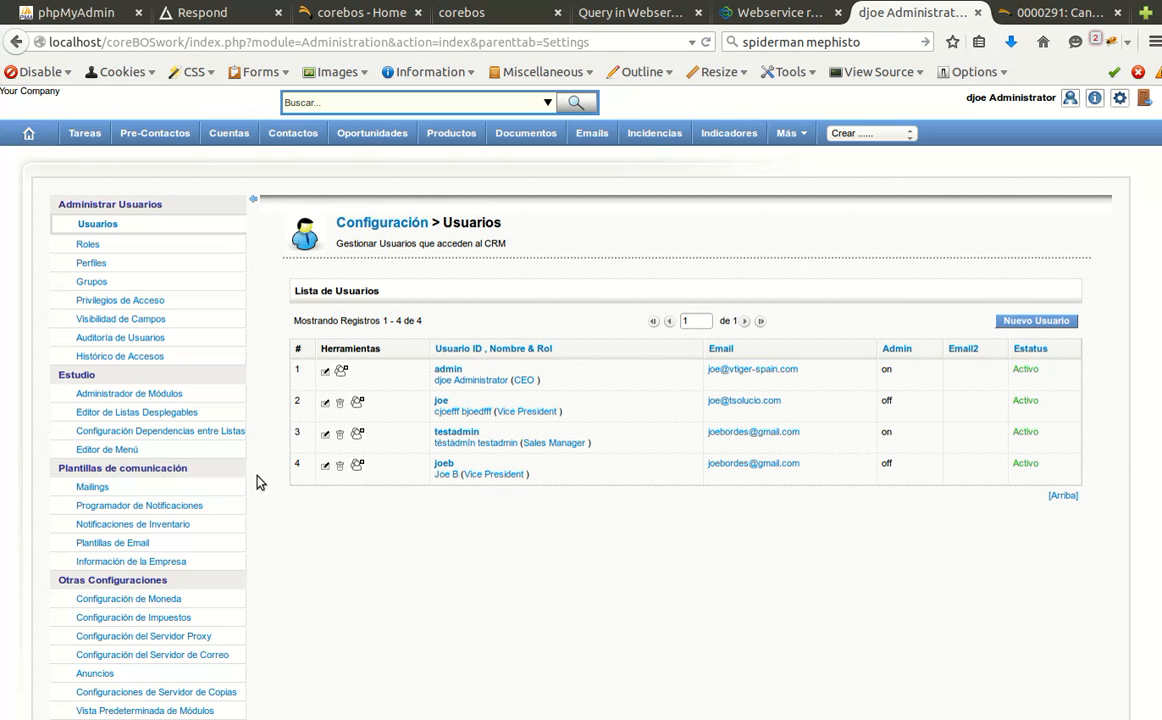
Open the Roles hierarchy in a new tab and view it.
middle_click(89, 247)
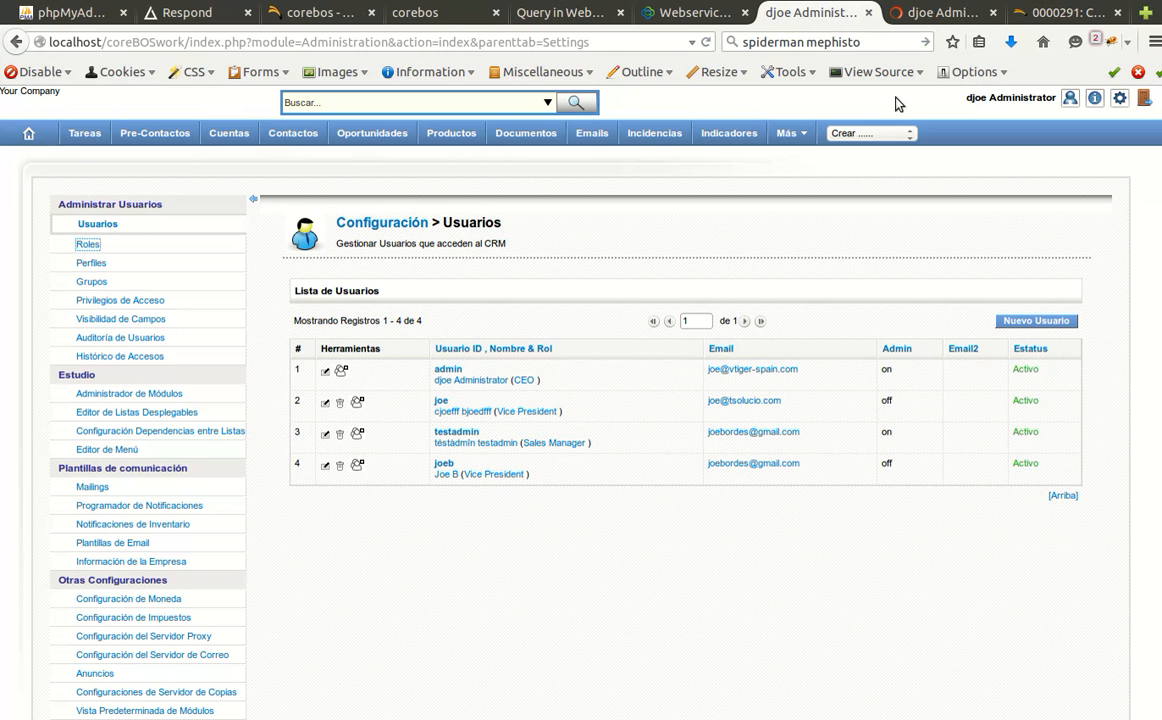
left_click(913, 16)
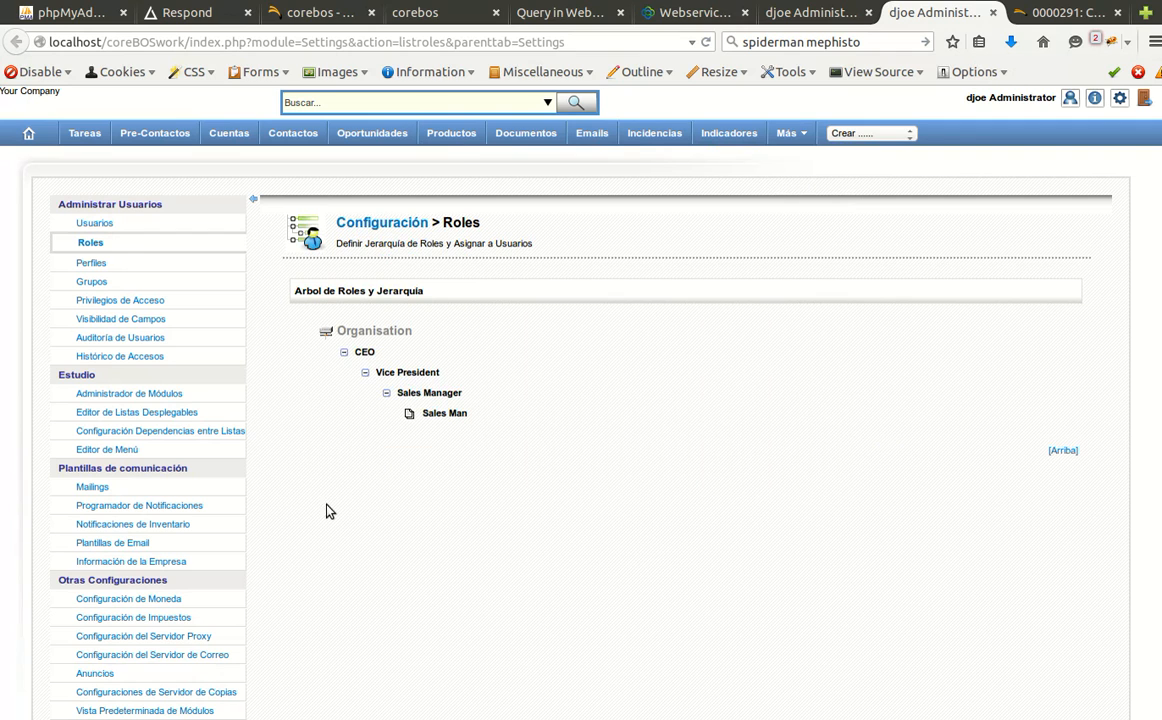
mouse_move(428, 397)
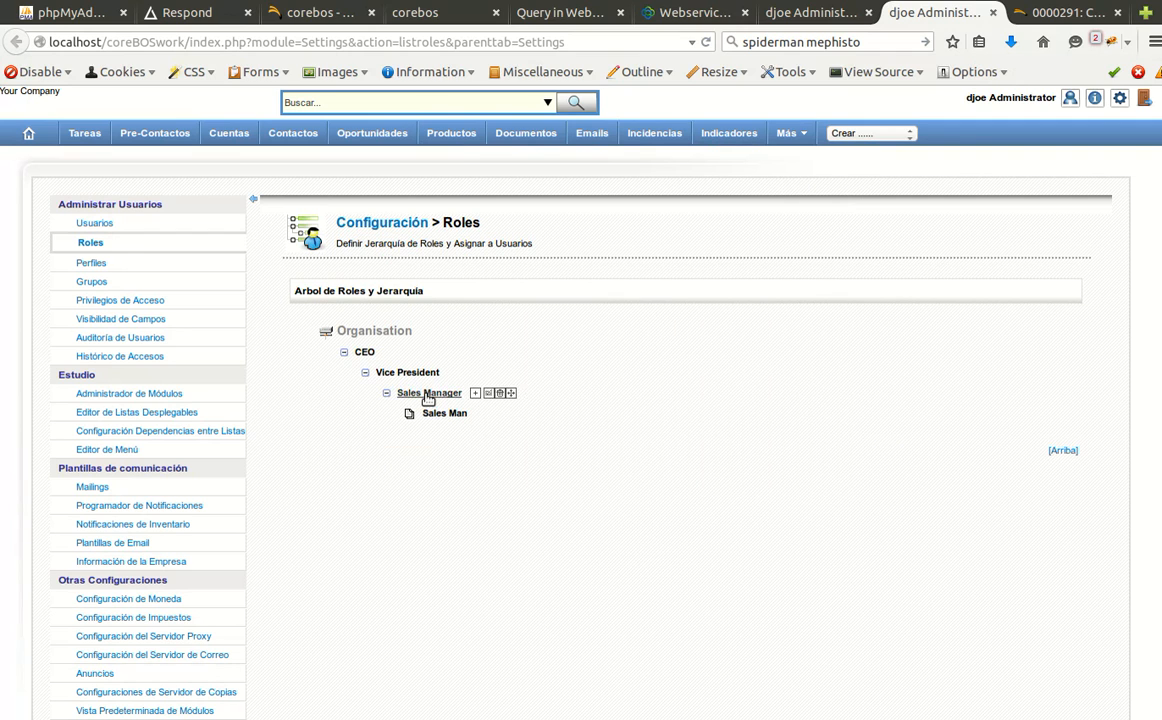
Change the fourth user's role from Vice President to Sales Manager and save it.
left_click(808, 12)
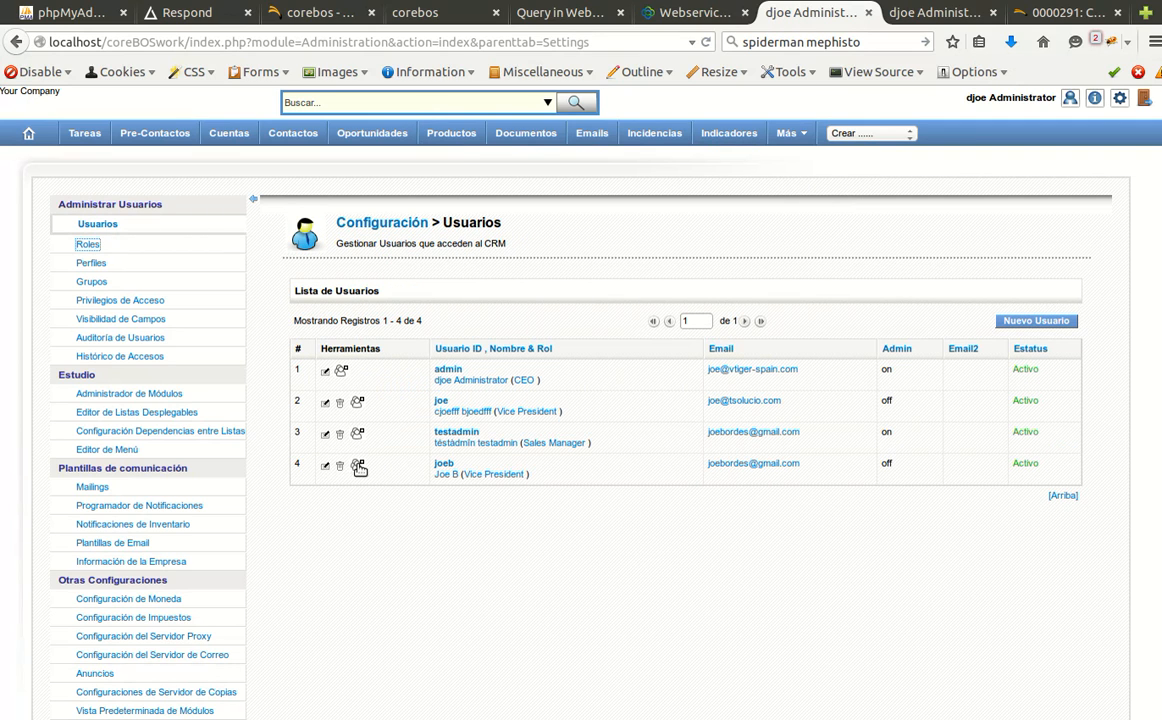
left_click(326, 467)
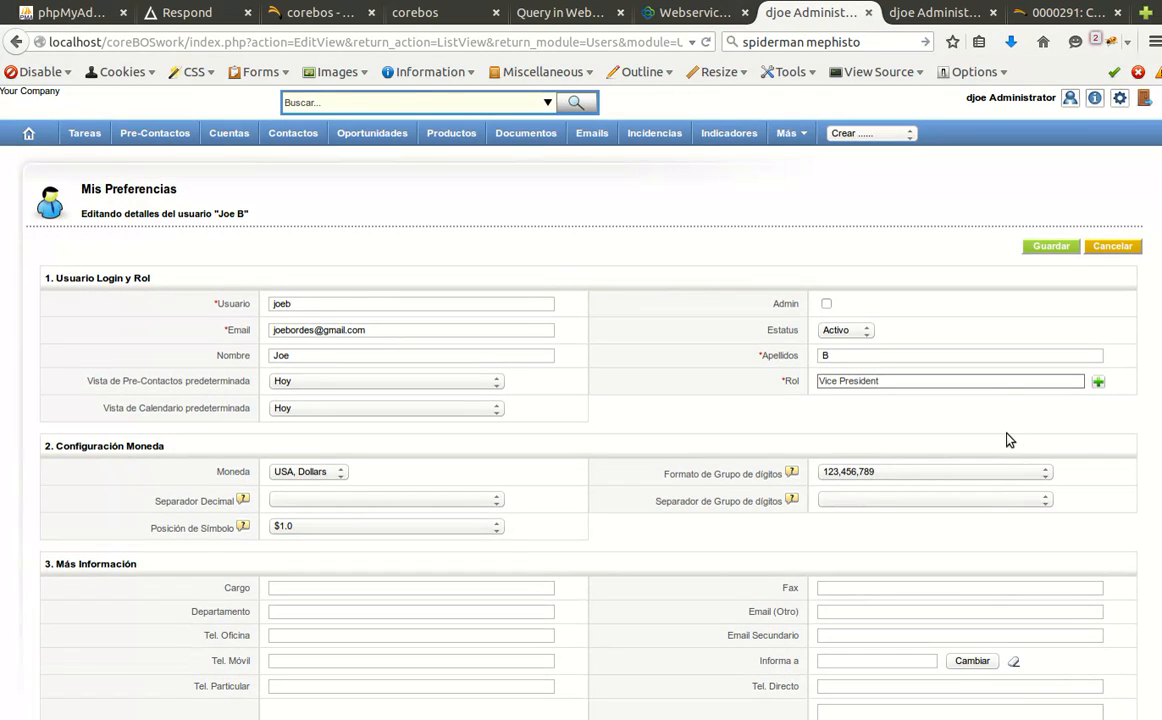
left_click(1099, 382)
left_click_drag(240, 10, 325, 62)
left_click(237, 237)
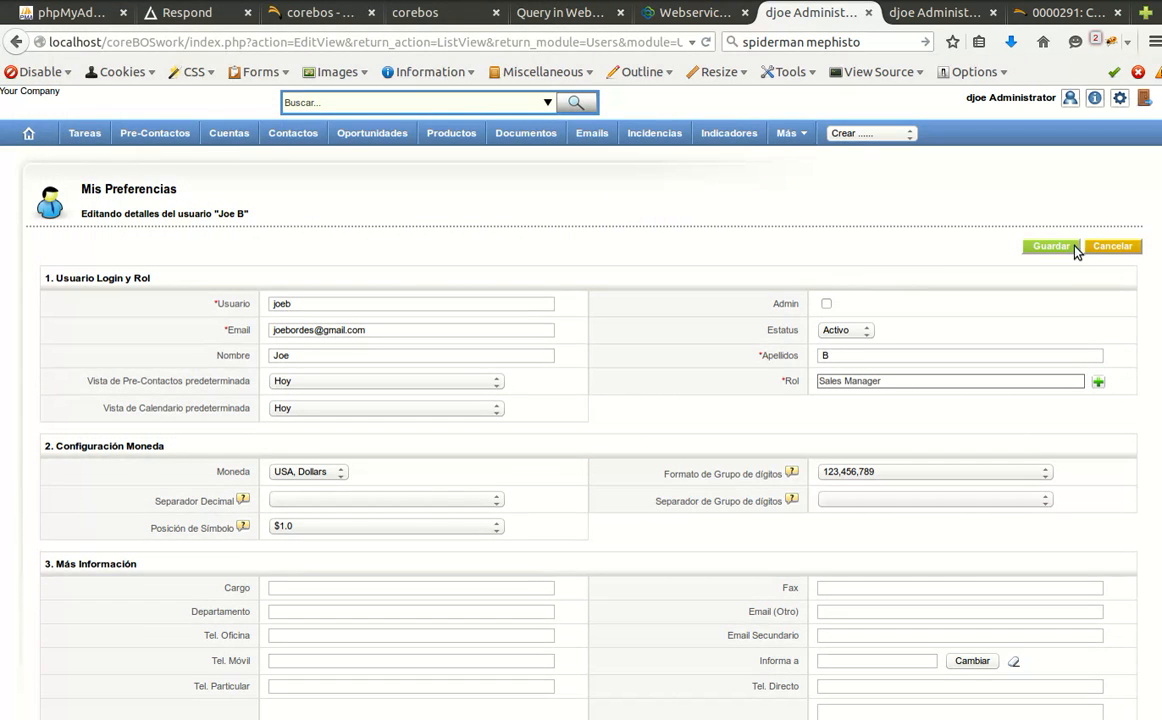
left_click(1066, 247)
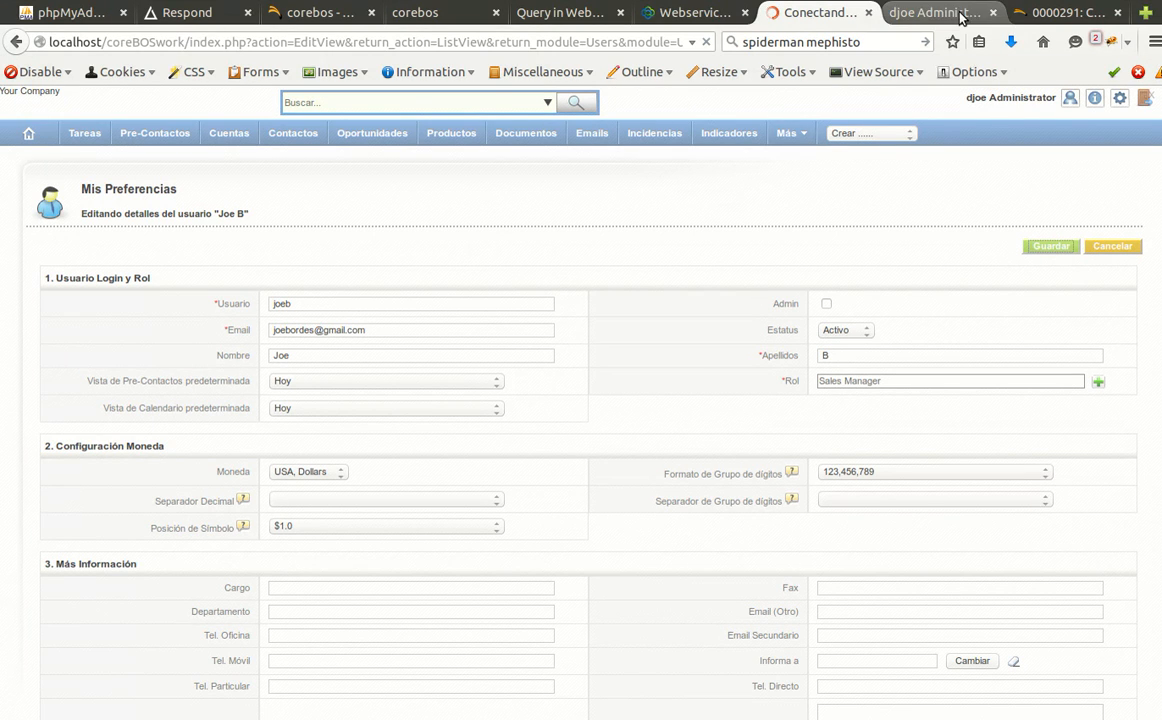
left_click(911, 14)
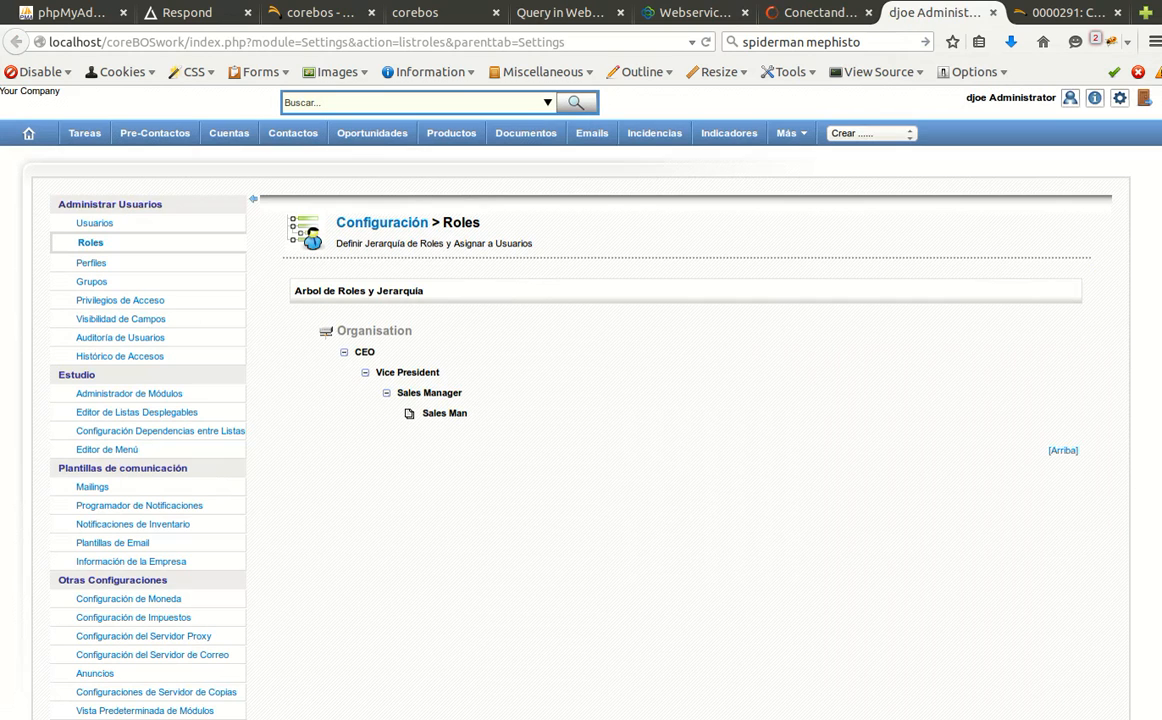
Check that the Calendario row in sharing access privileges is Private, then return to Usuarios.
left_click(101, 300)
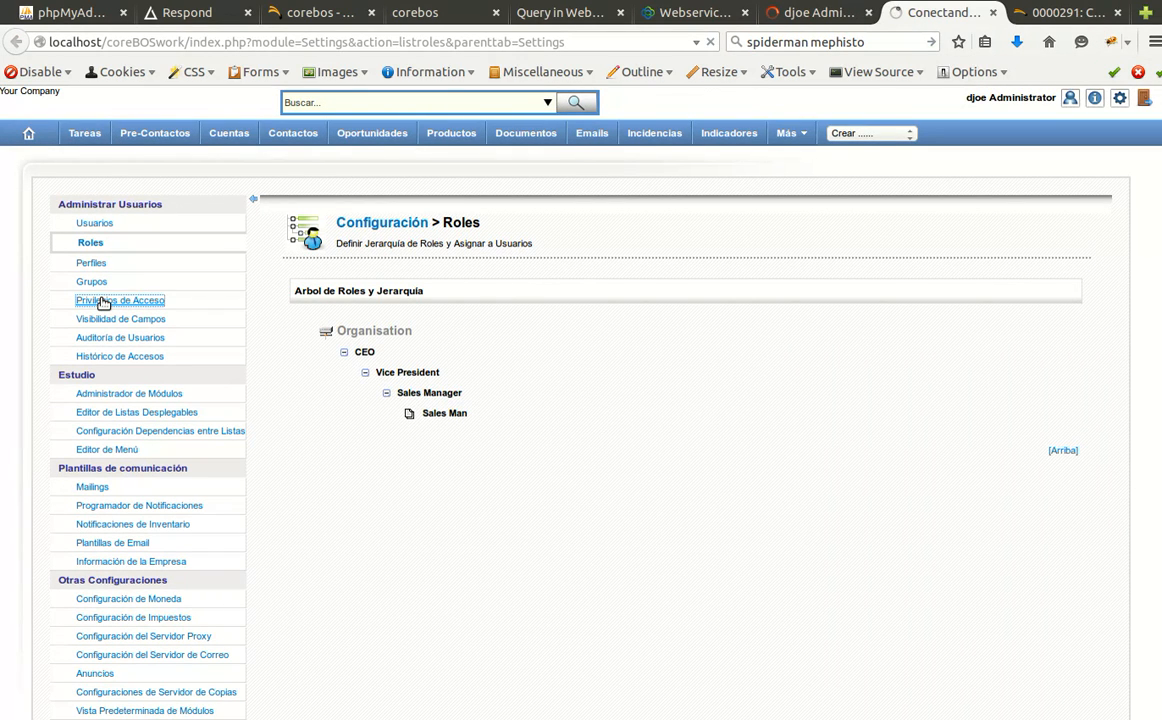
mouse_move(513, 414)
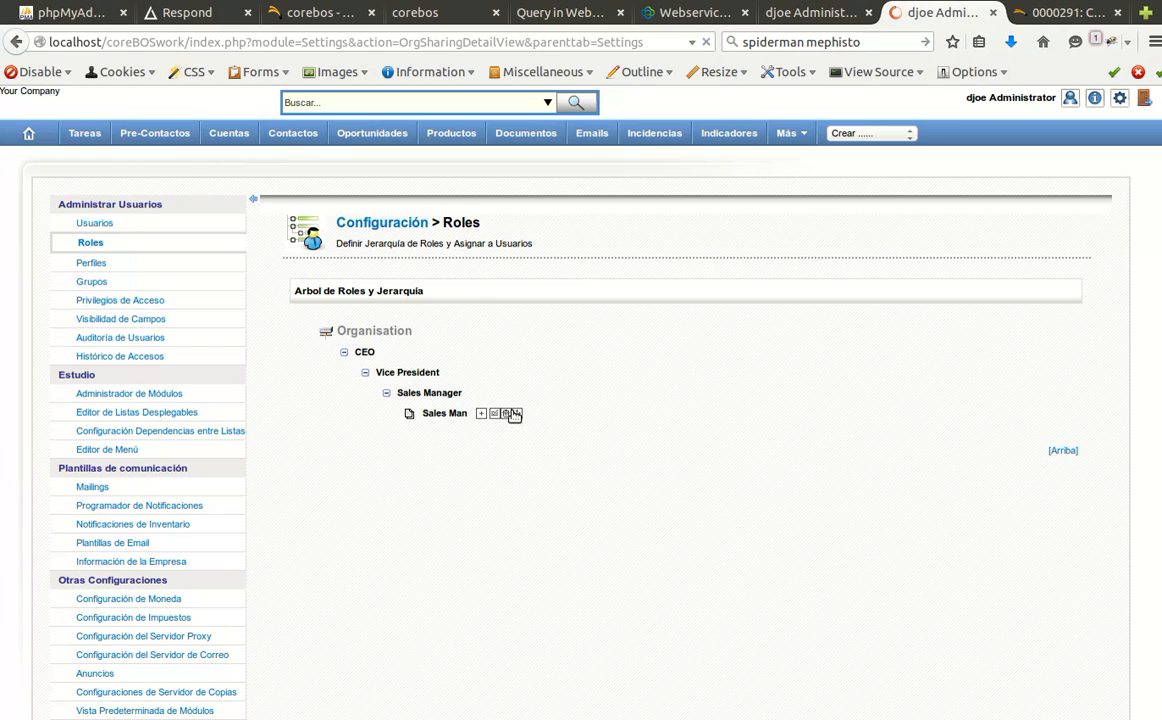
scroll(505, 418, "down", 9)
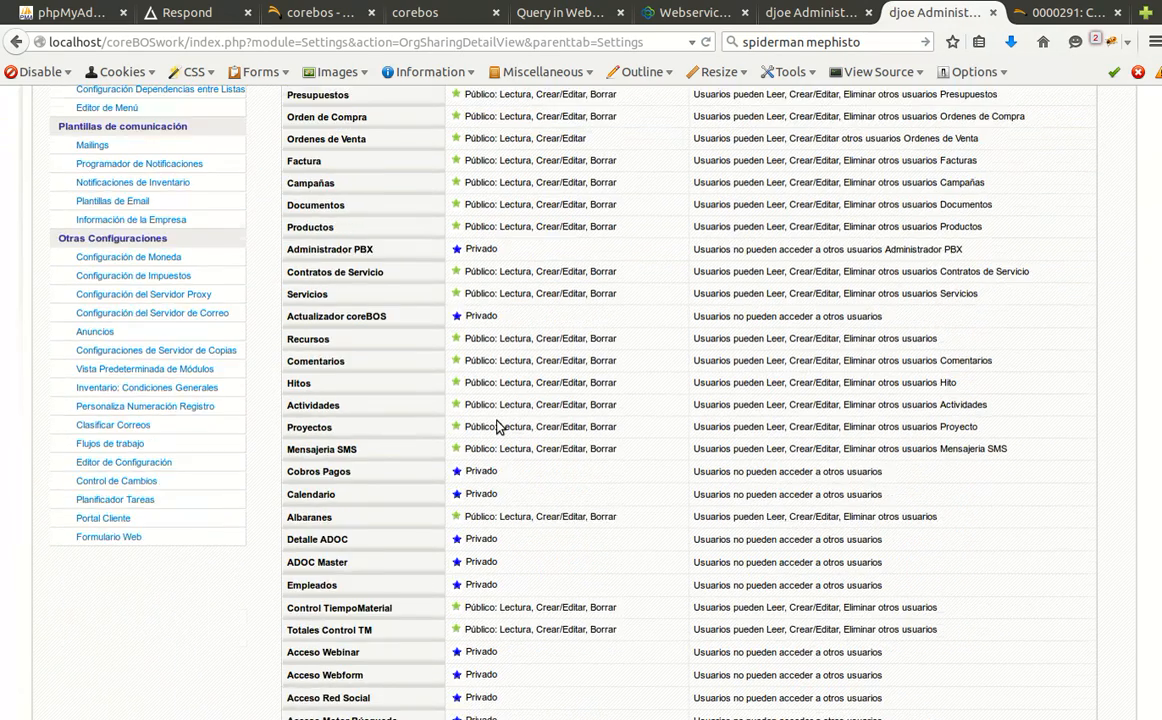
scroll(497, 425, "down", 2)
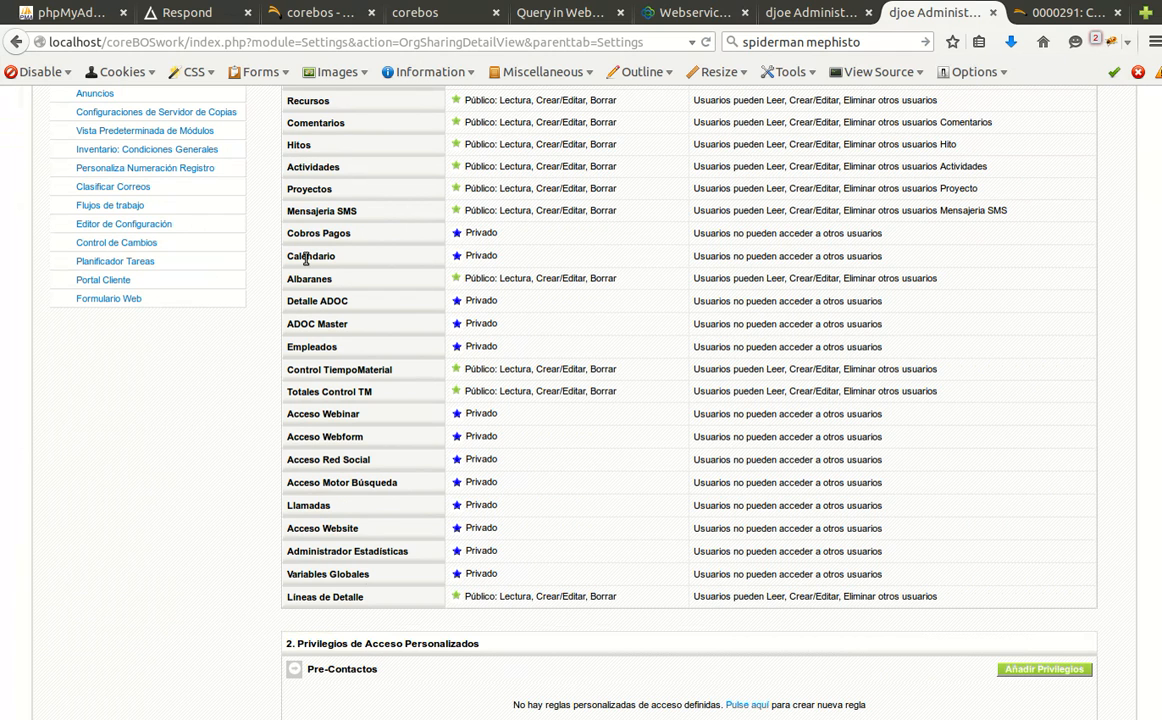
left_click_drag(307, 256, 790, 256)
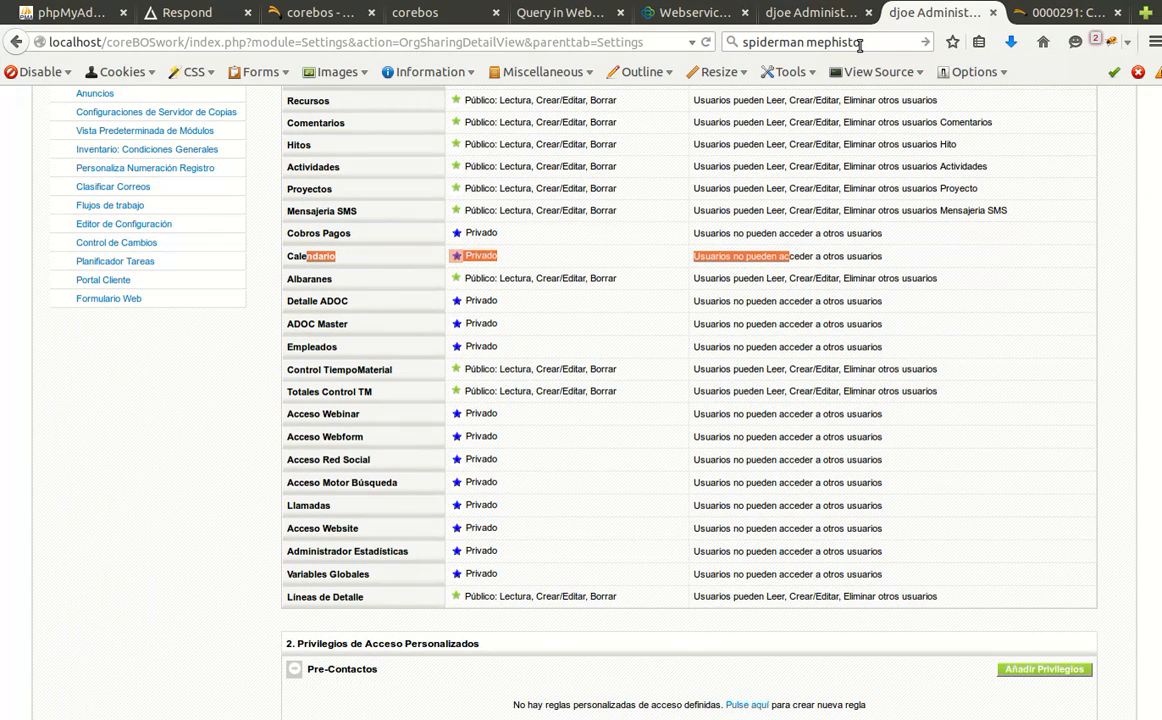
left_click(790, 12)
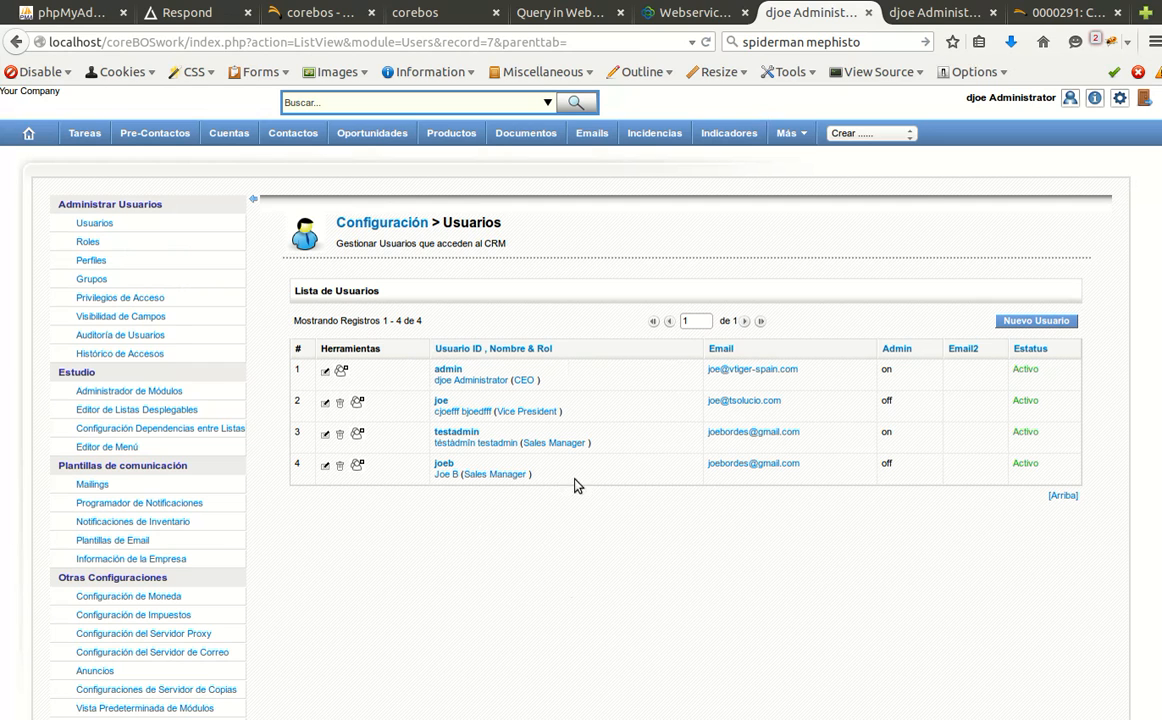
Sign out the administrator, log in as the Sales Manager user in Chrome, and open Tasks.
left_click(1147, 103)
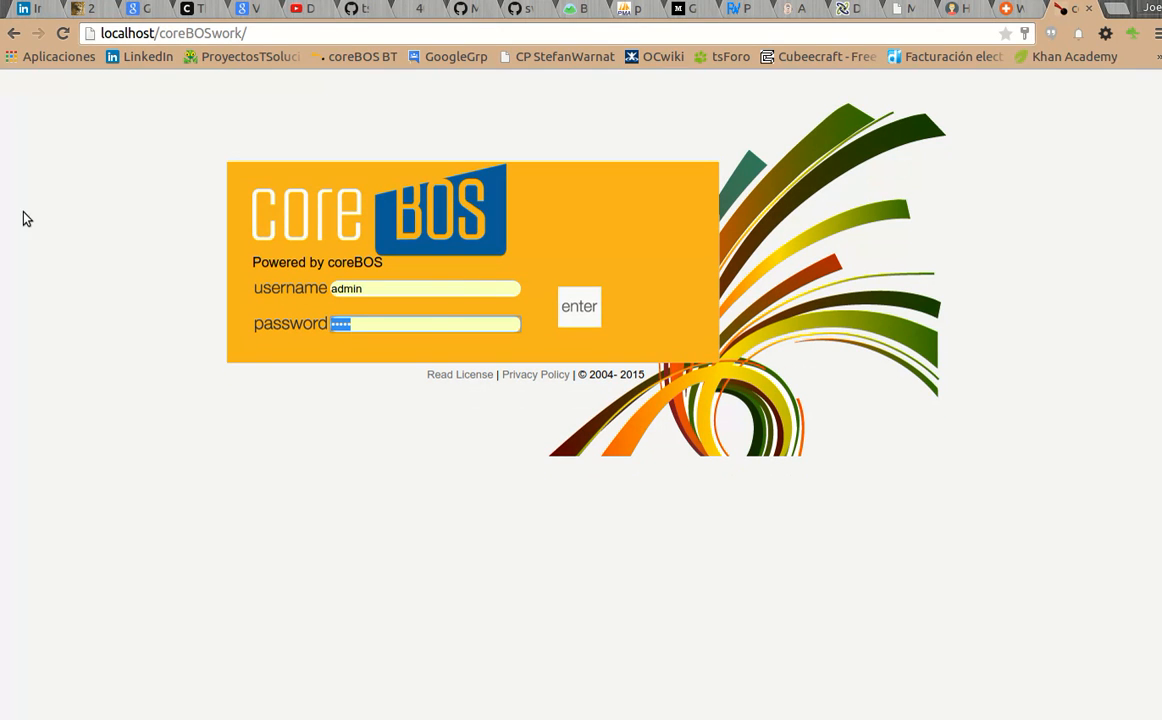
double_click(429, 287)
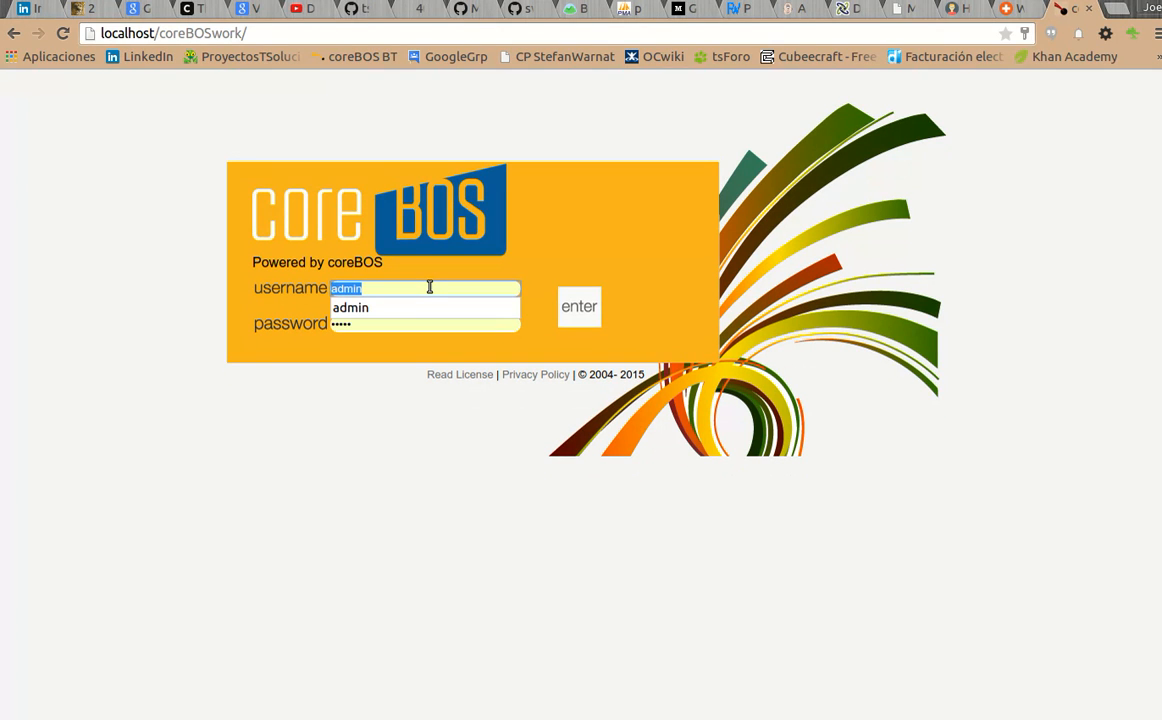
key("Tab")
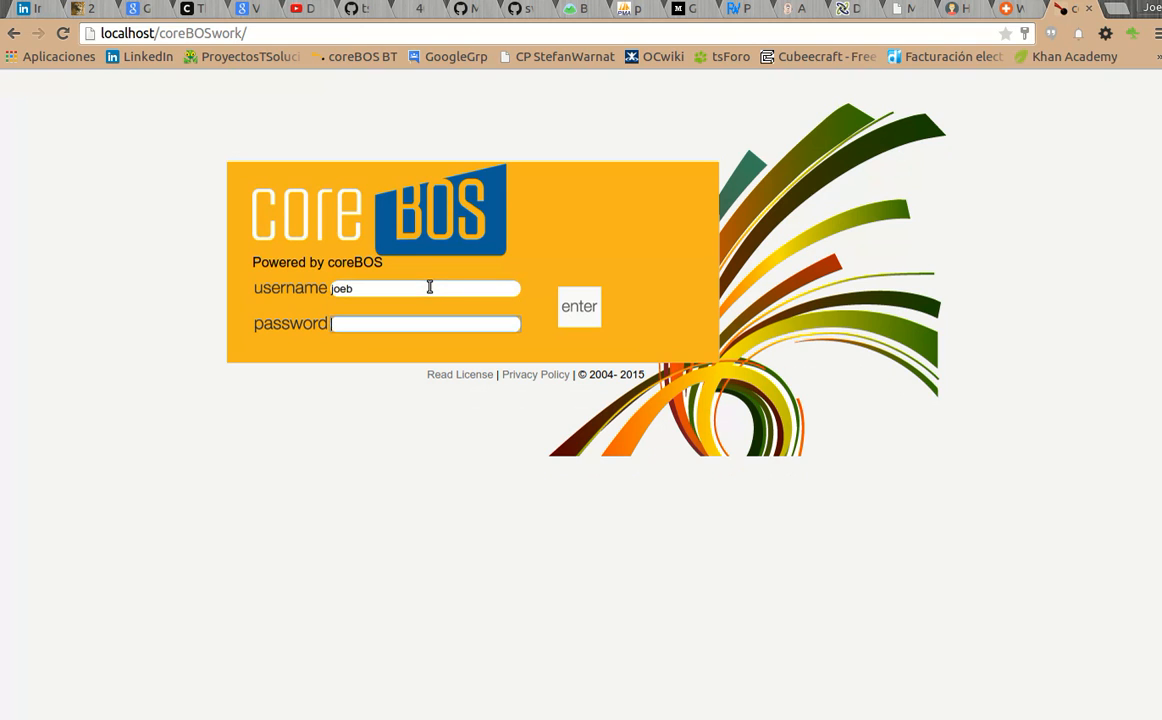
key("Return")
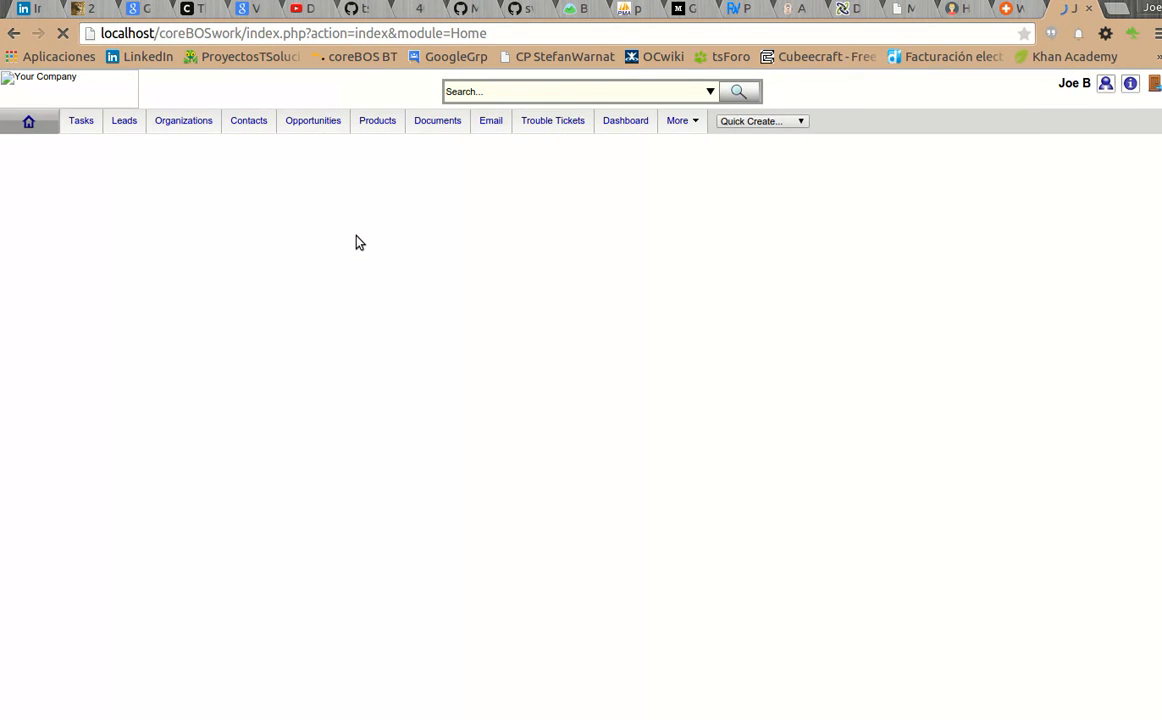
left_click(80, 121)
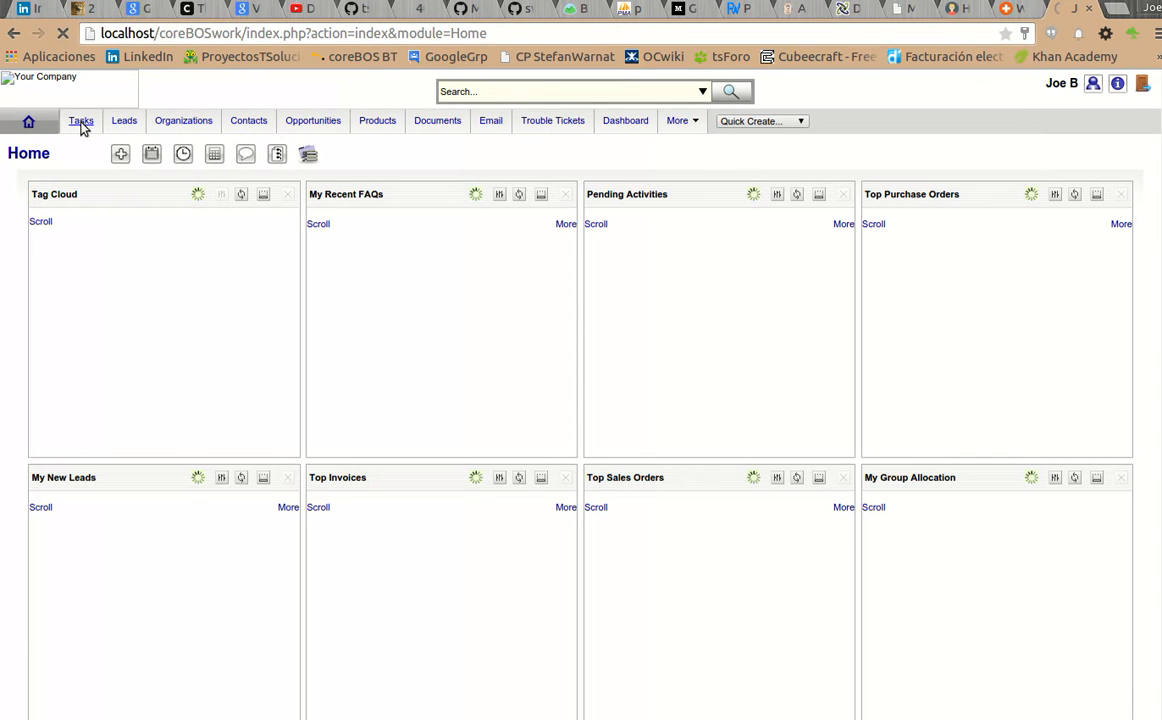
In Firefox, log in as the Vice President user and open Tareas.
left_click(2, 138)
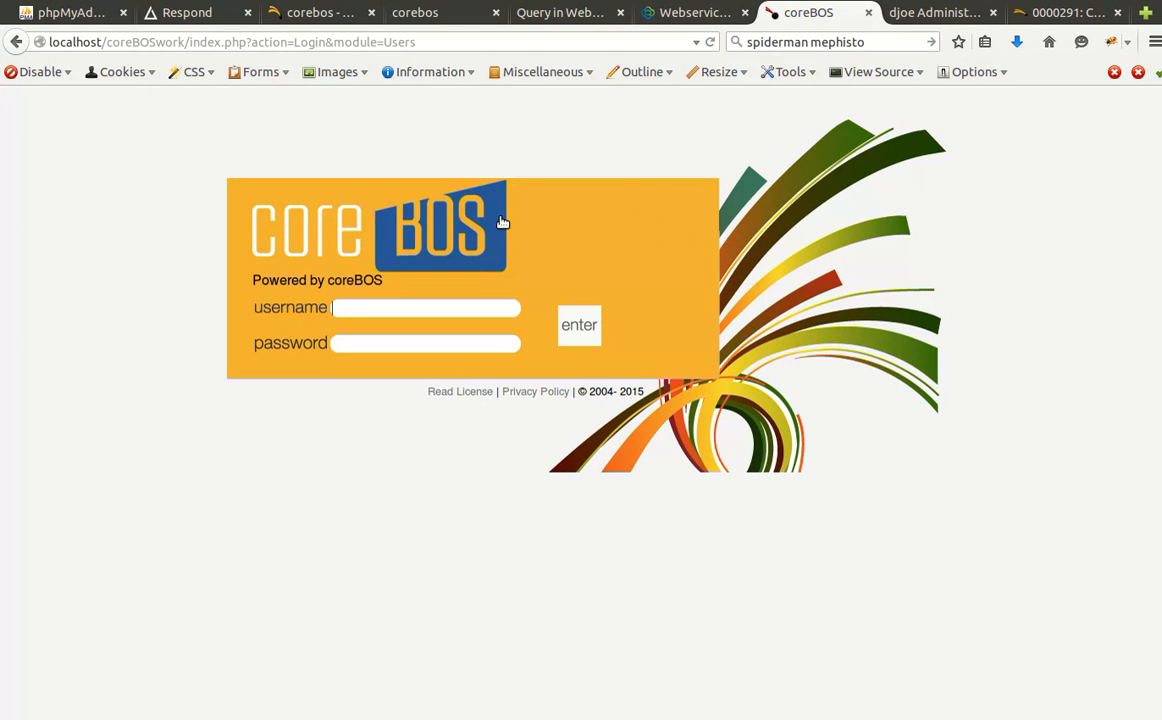
key("Tab")
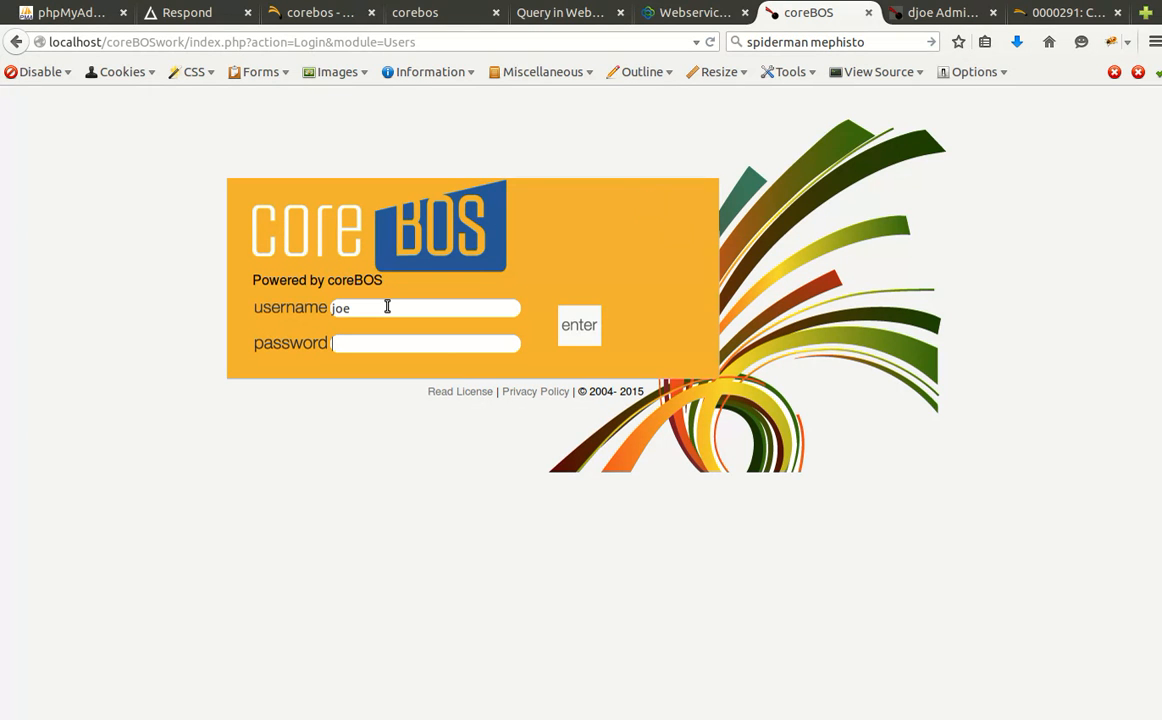
key("Return")
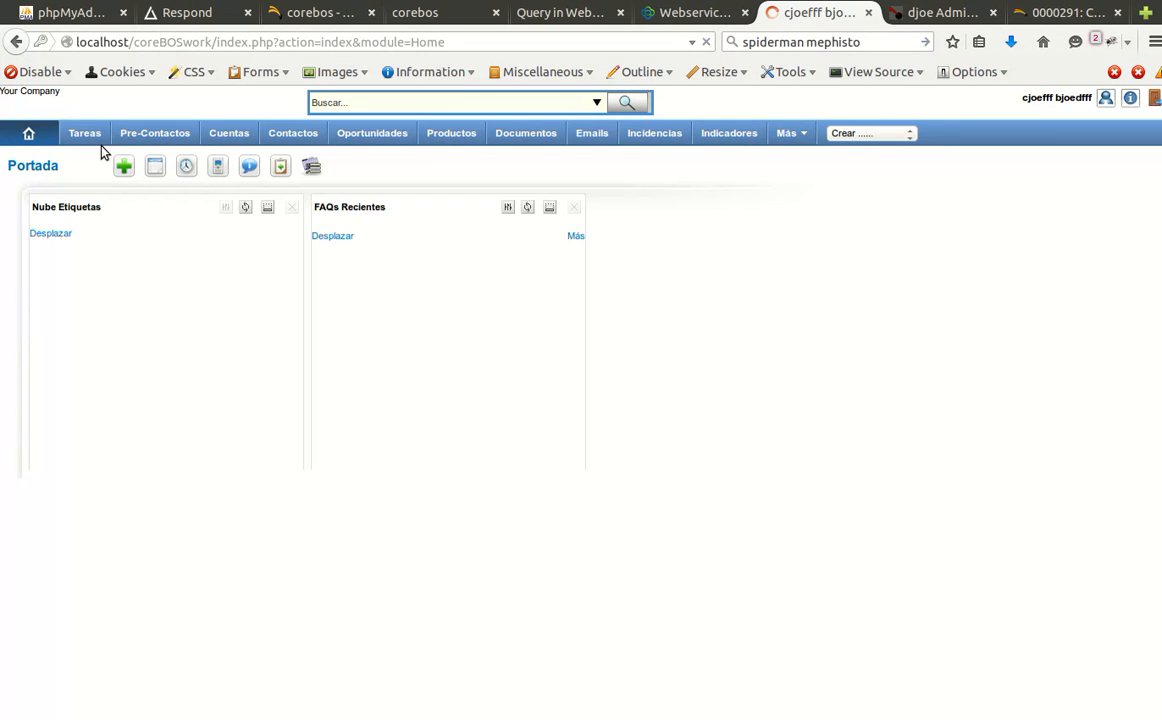
left_click(86, 135)
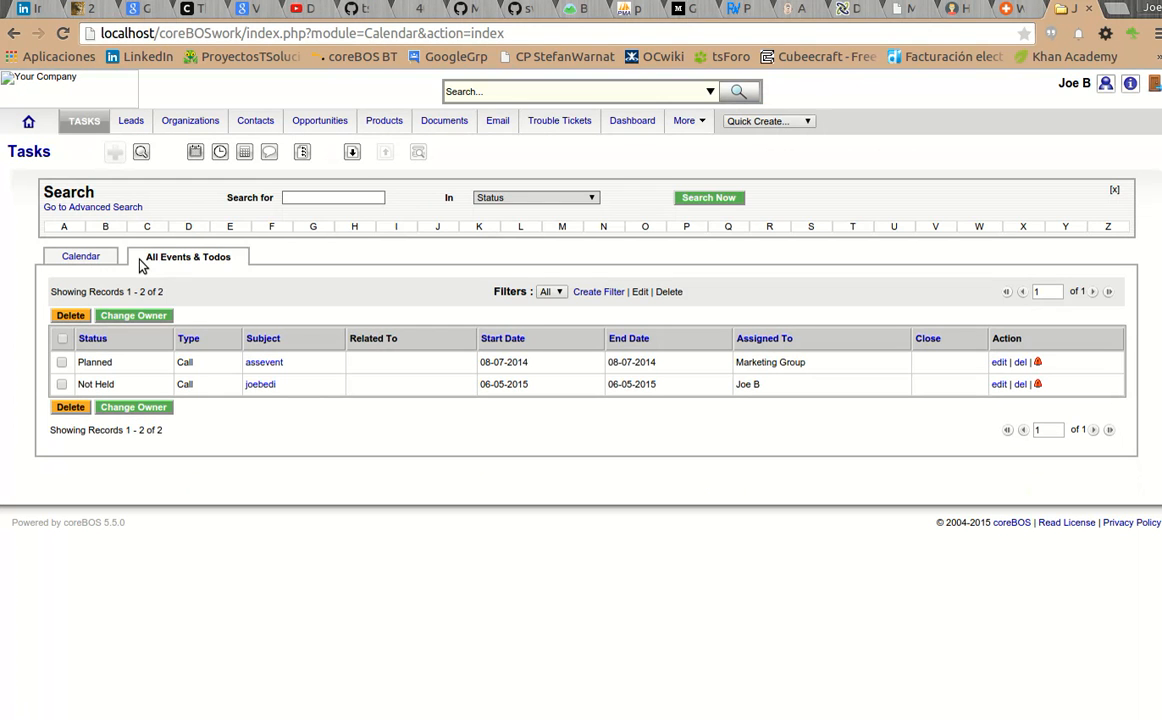
Save a 6pm calendar event named 'call' and dismiss the confirmation.
left_click(86, 258)
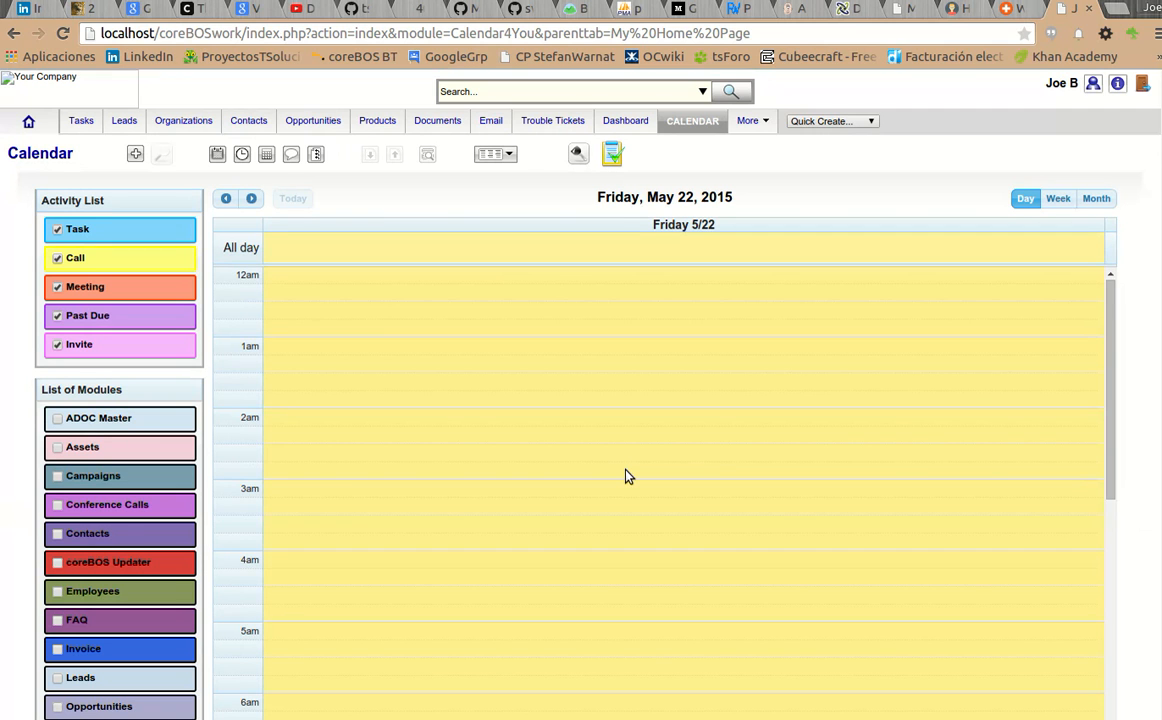
scroll(626, 477, "down", 10)
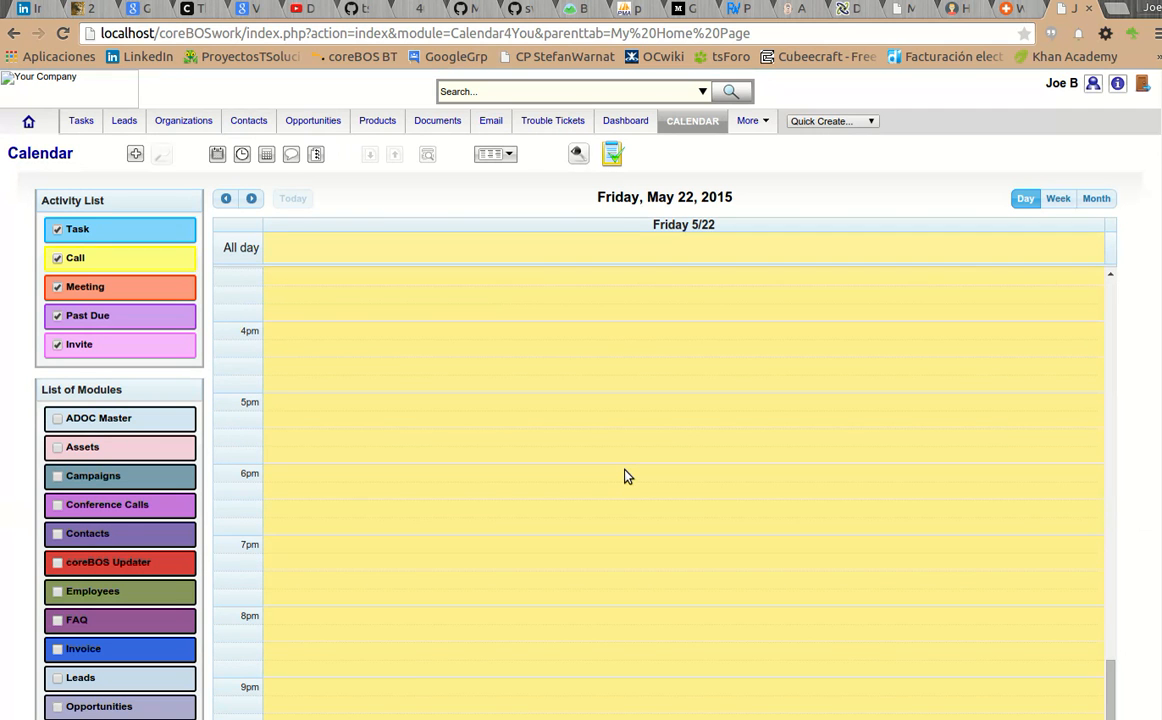
left_click(626, 477)
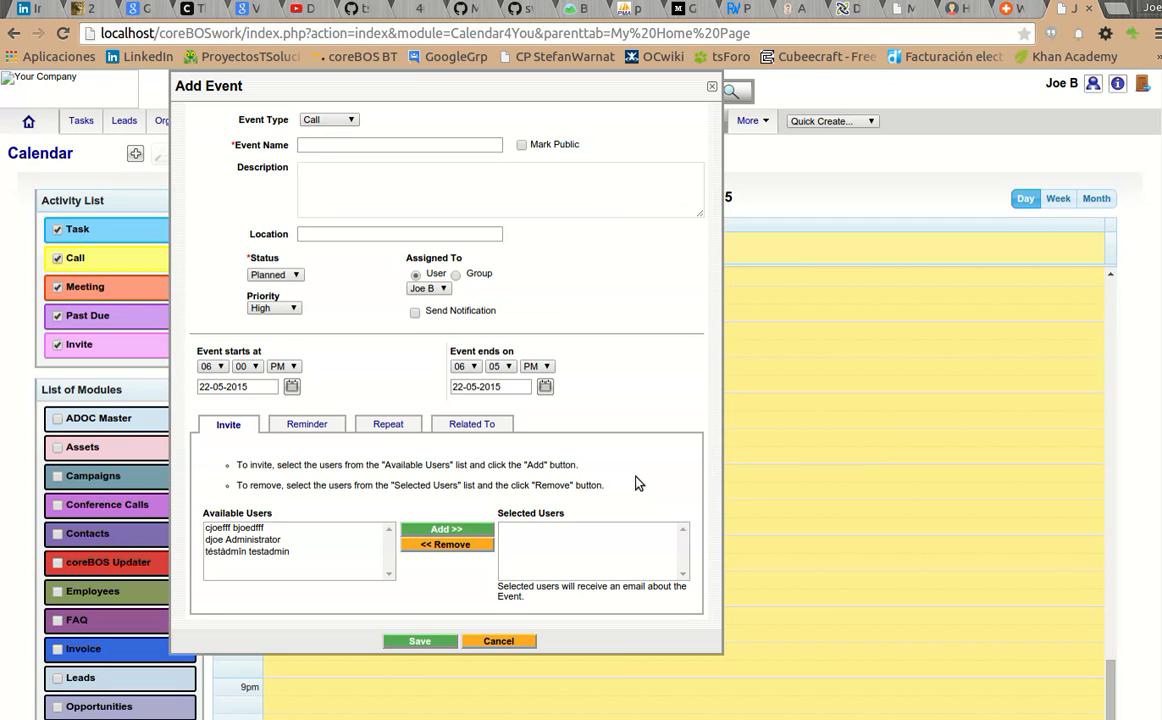
left_click(312, 146)
type("call")
left_click(418, 641)
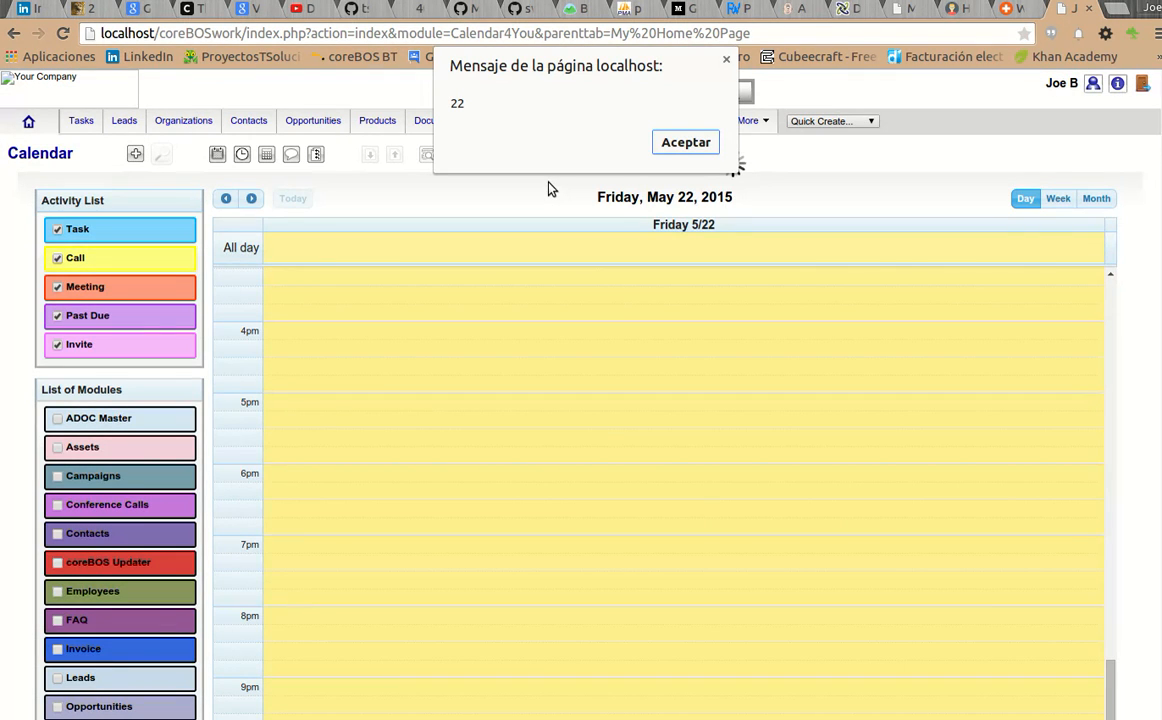
left_click(683, 143)
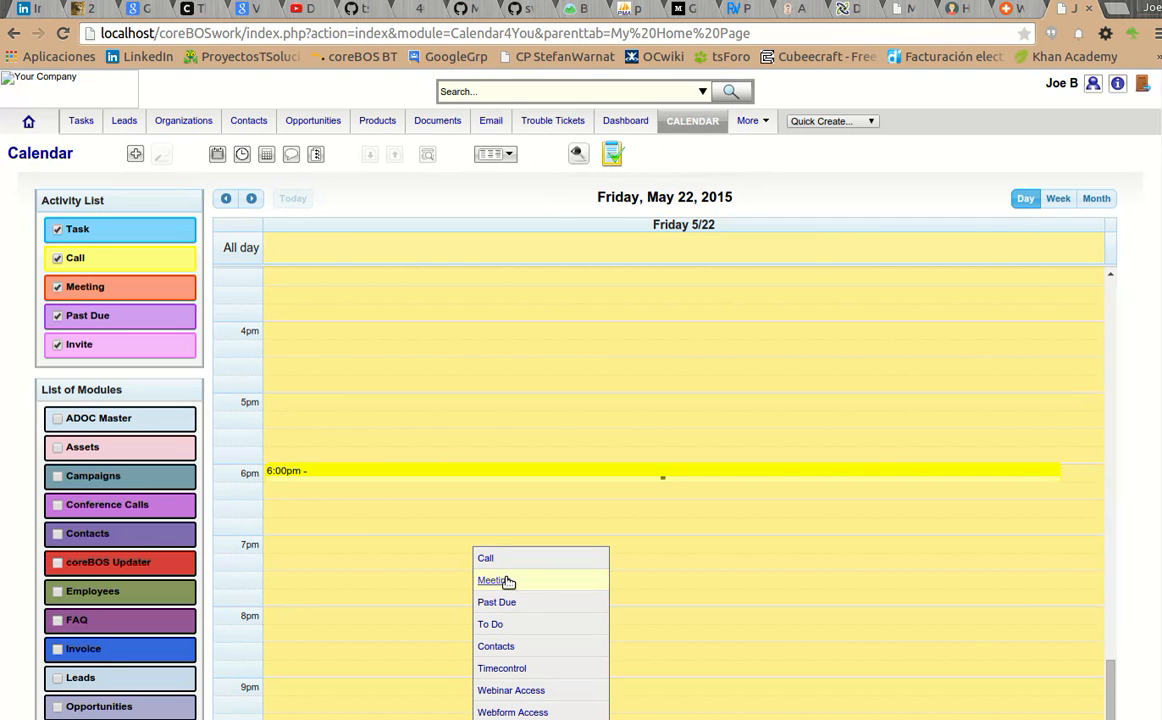
Add a public 7–8pm meeting named 'meeting' and save it.
left_click(494, 580)
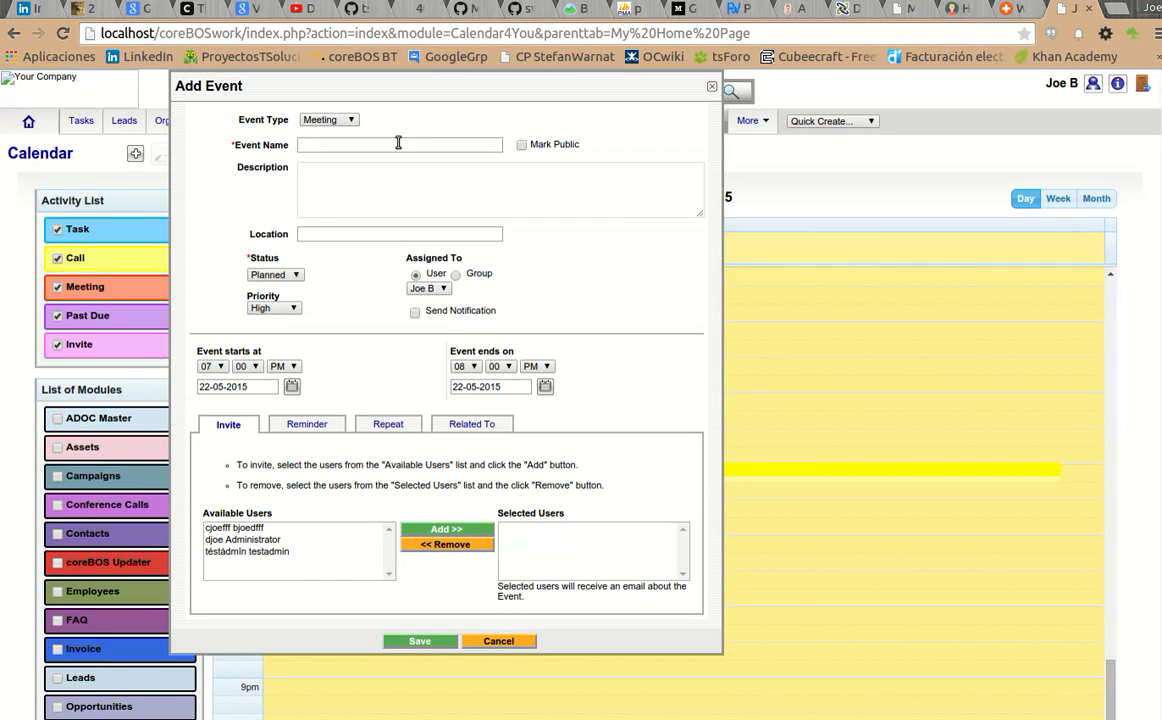
type("m")
type("eeting")
left_click(521, 145)
left_click(418, 641)
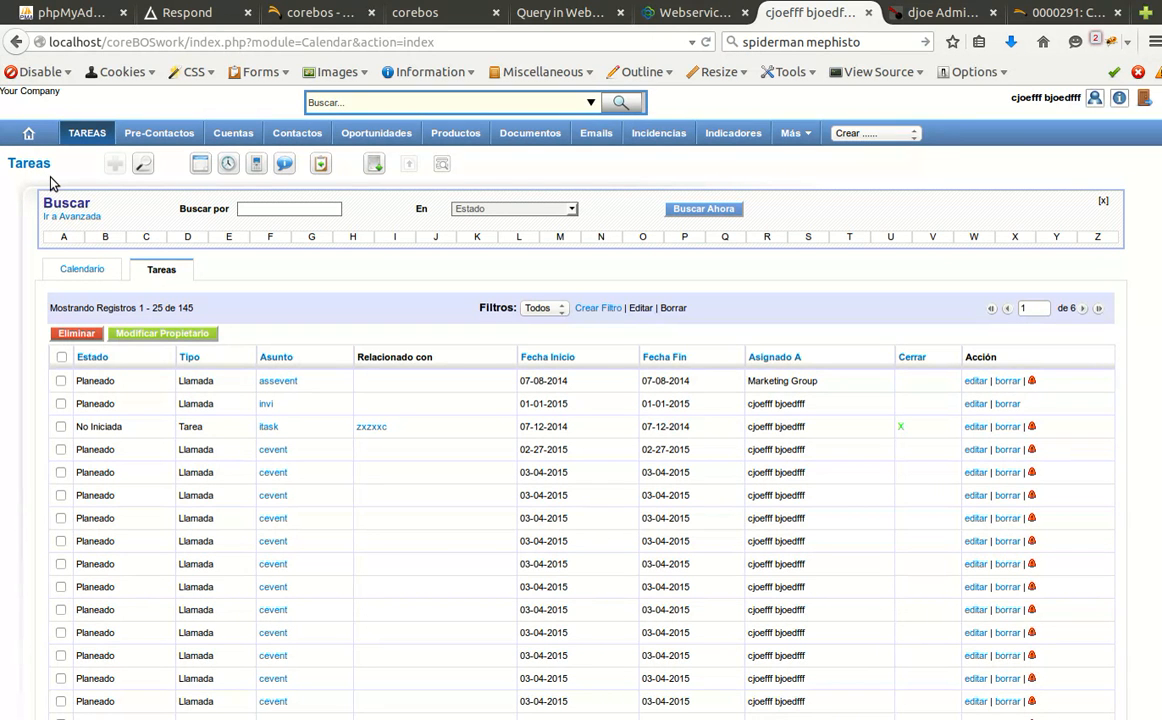
Show the other user's events in the day calendar and begin a new 4pm call.
left_click(86, 269)
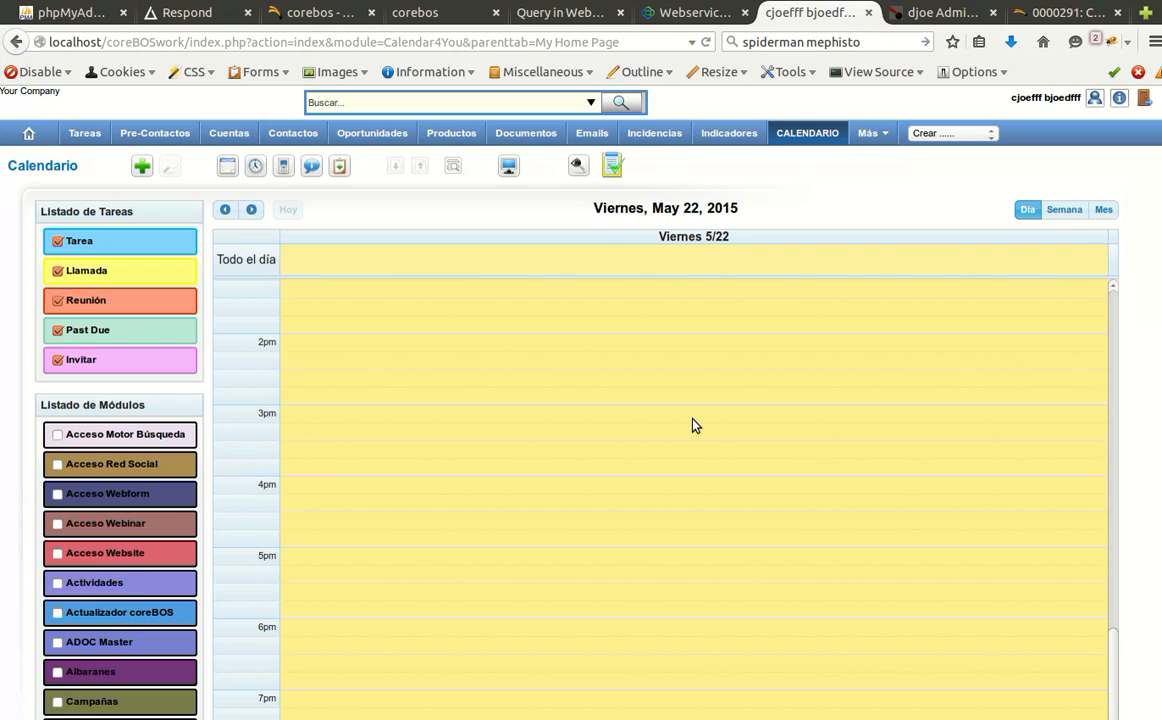
scroll(695, 425, "down", 3)
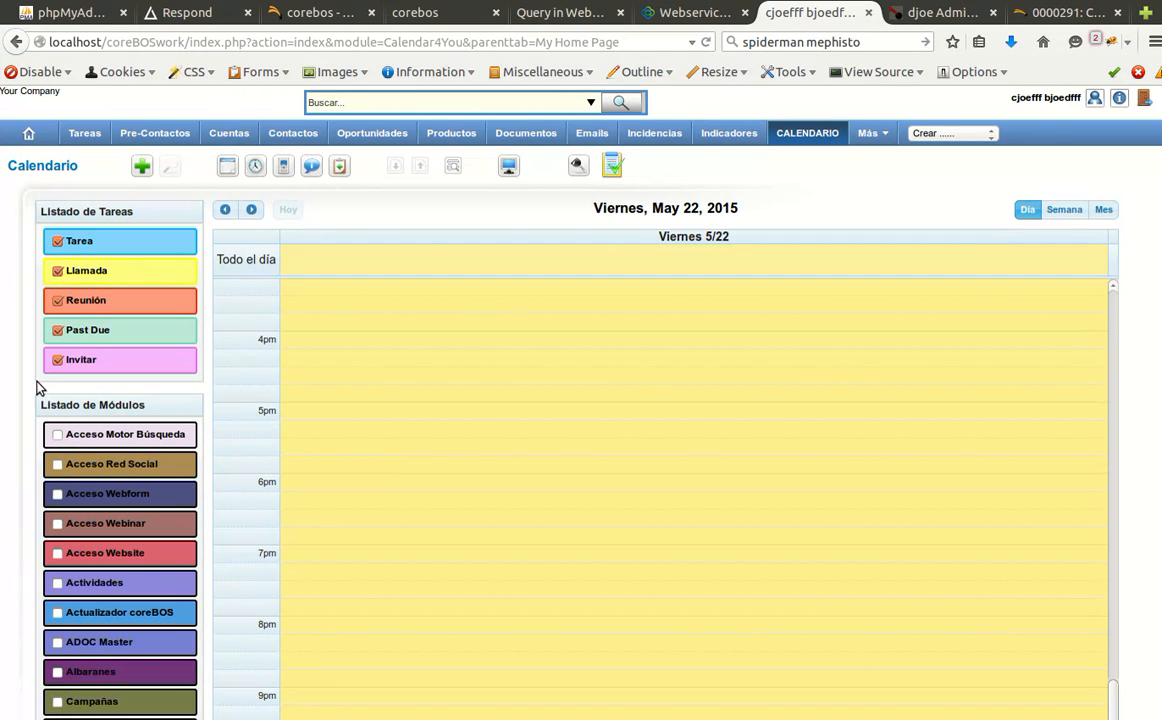
left_click(104, 404)
left_click(120, 479)
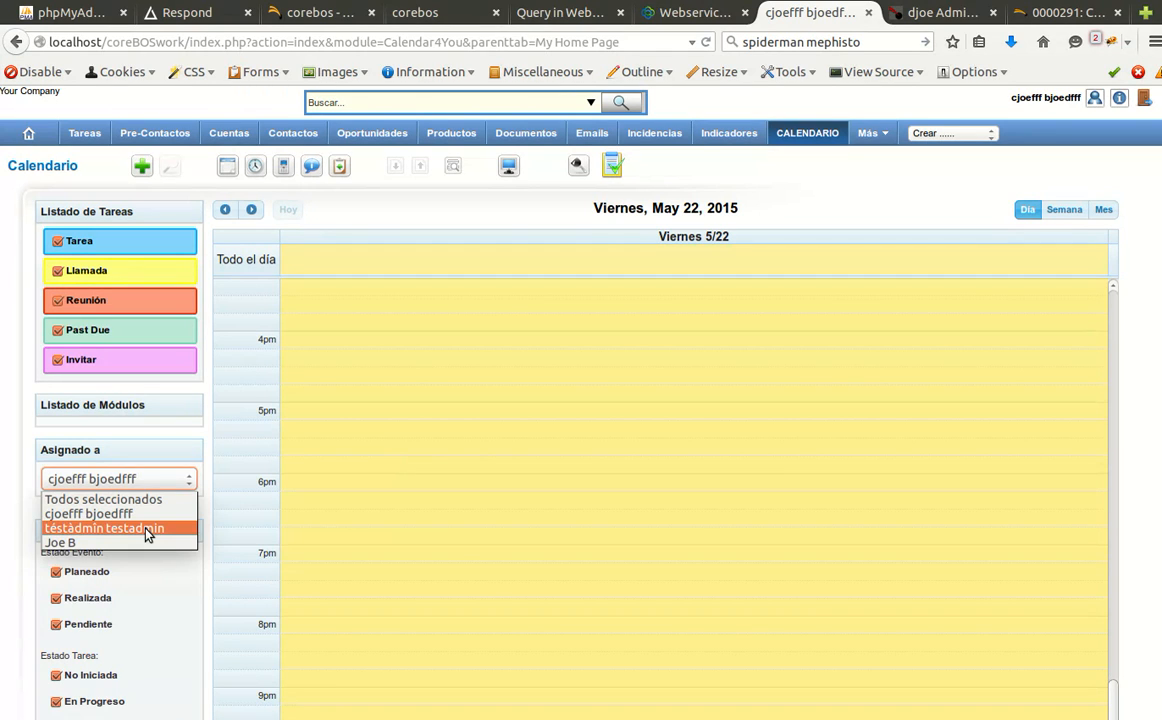
left_click(140, 542)
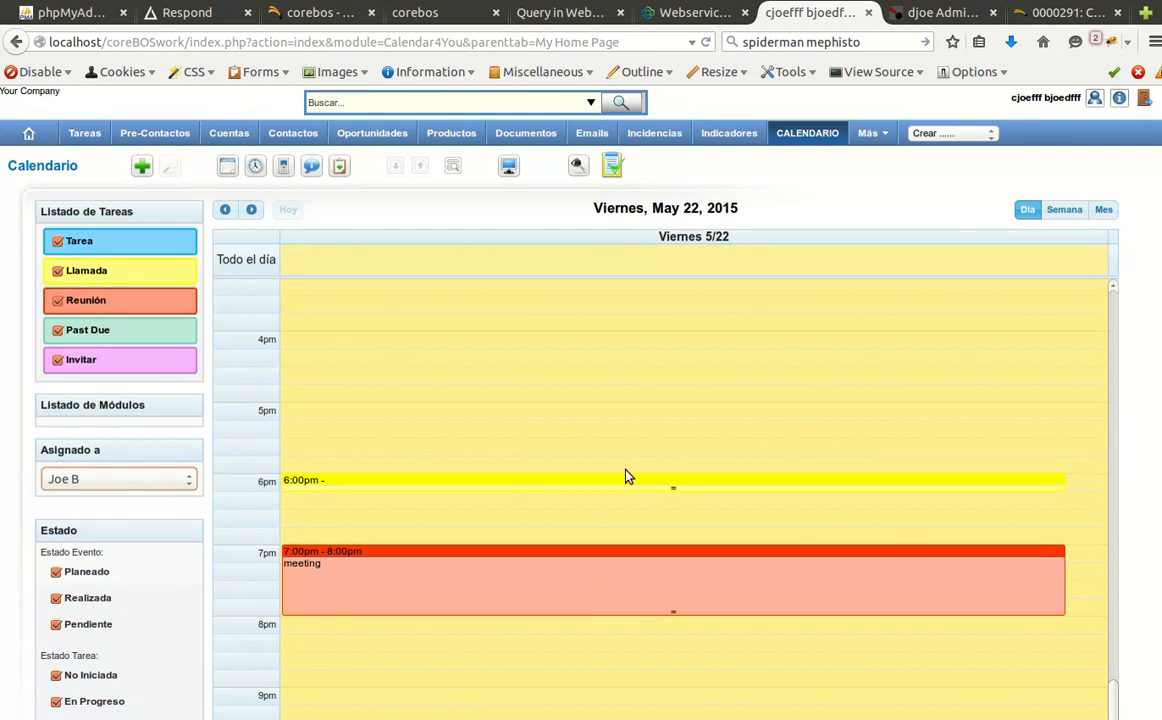
left_click(524, 345)
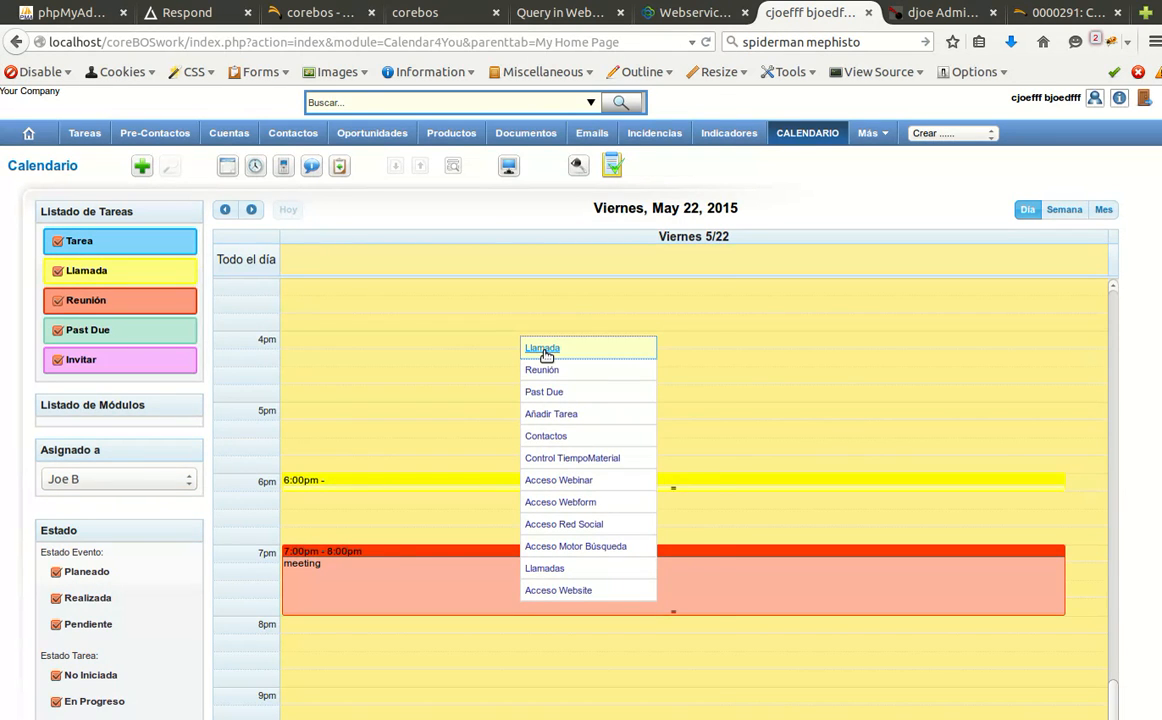
left_click(543, 349)
Try saving the 4pm call 'joe bp', accept the past-start warning, and cancel it.
left_click(317, 166)
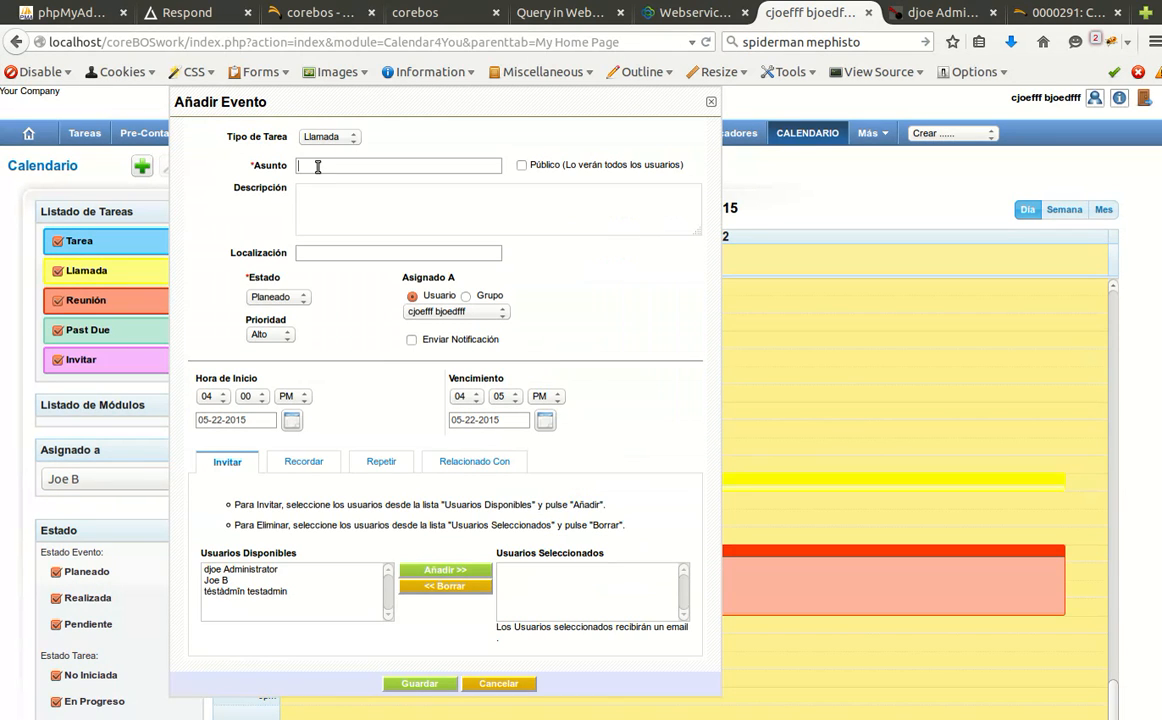
type("joe")
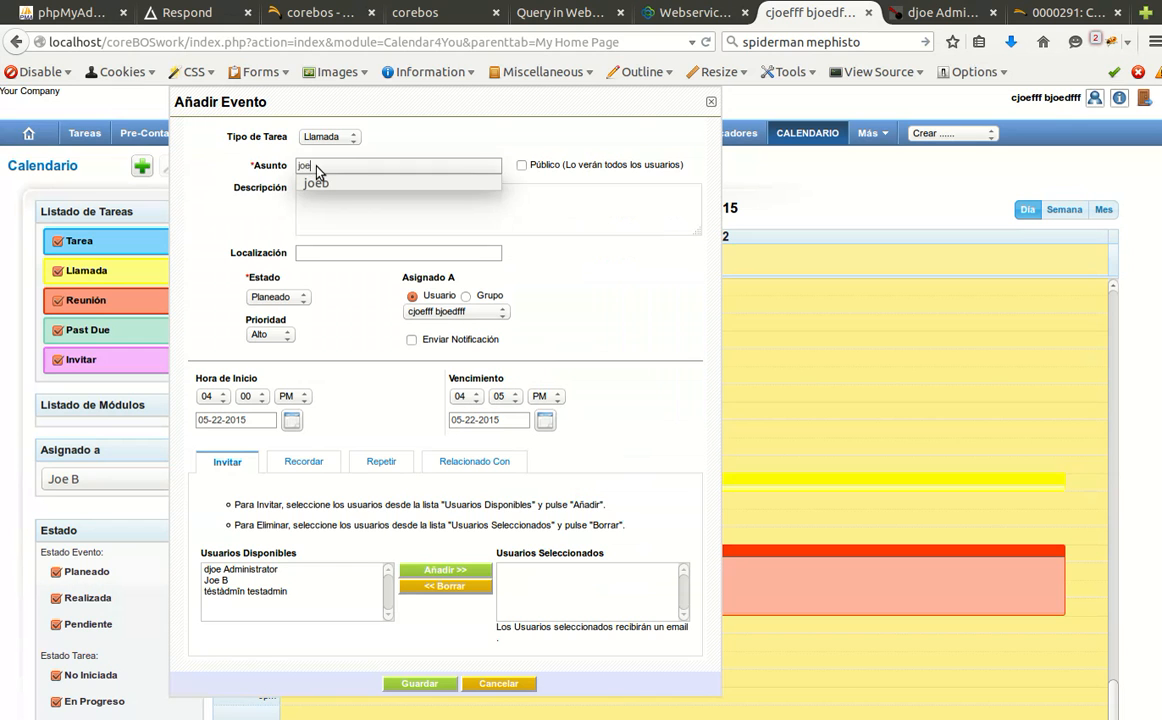
type(" bp")
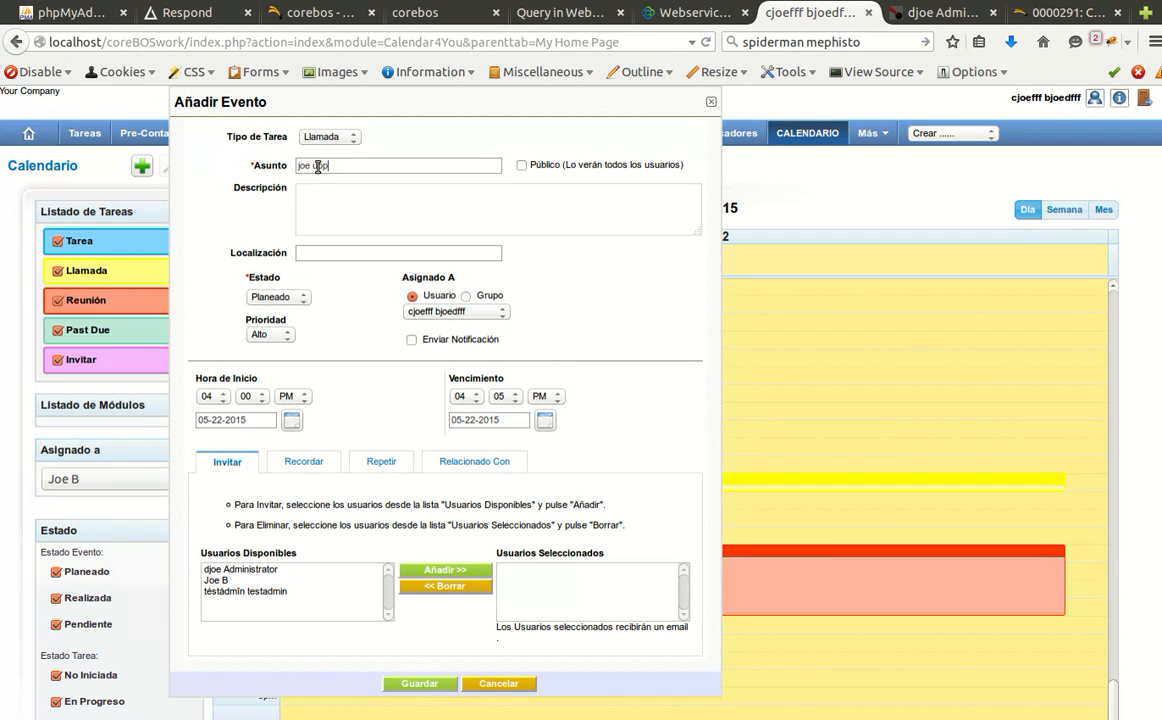
left_click(416, 684)
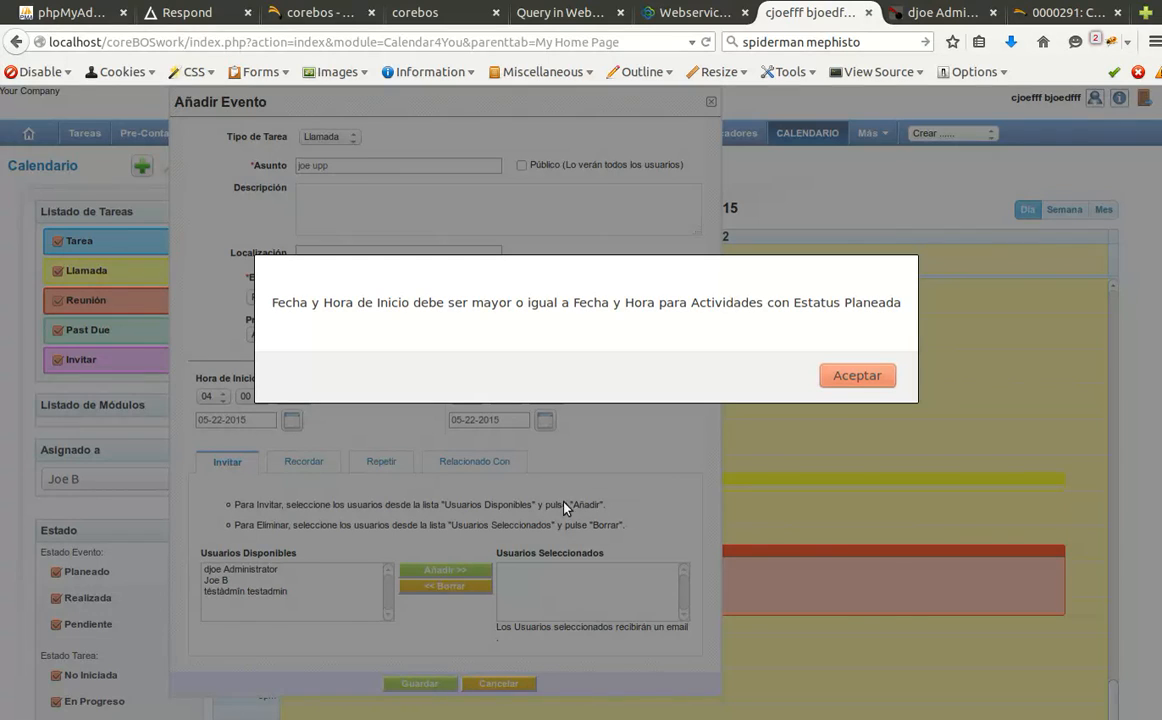
left_click(841, 372)
left_click(500, 684)
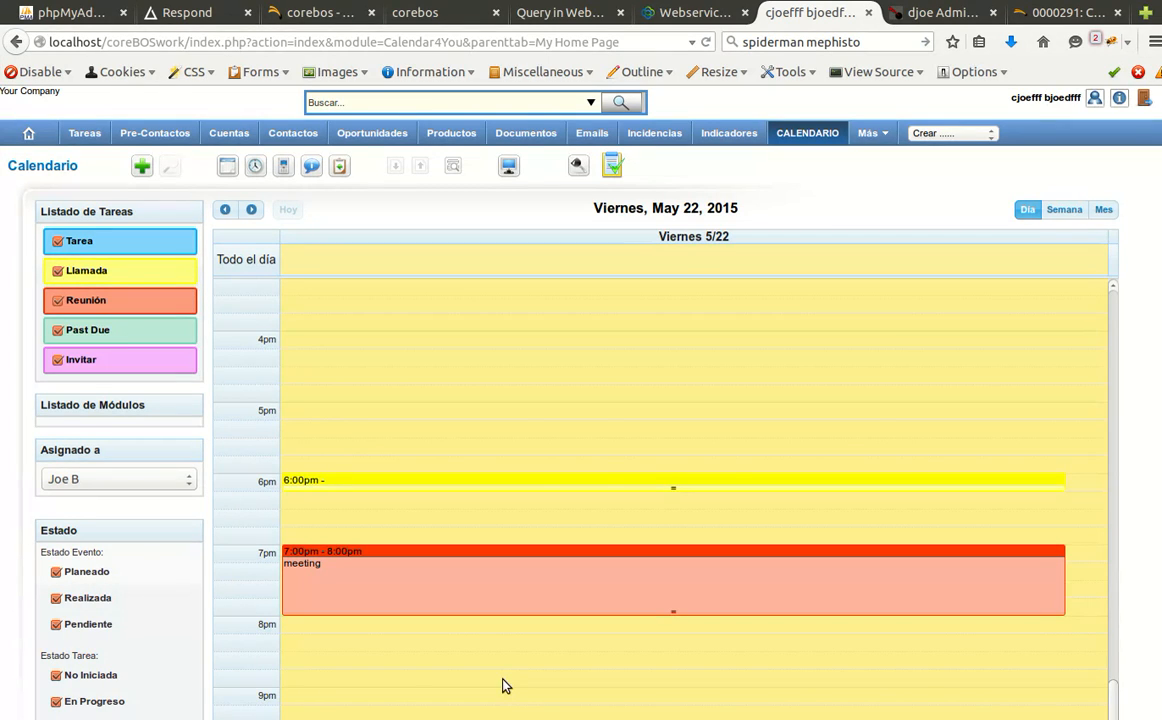
Save an 8:00–8:05 PM call with subject 'joe upp' on 22-05-2015.
scroll(577, 478, "down", 3)
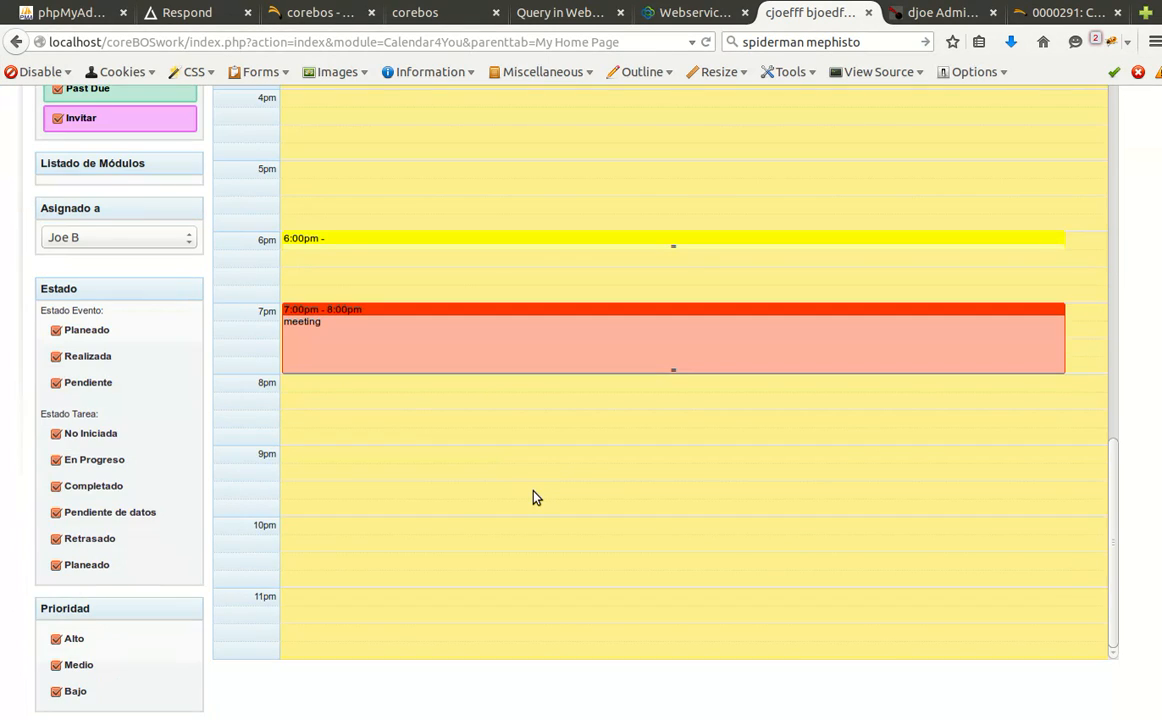
left_click(533, 491)
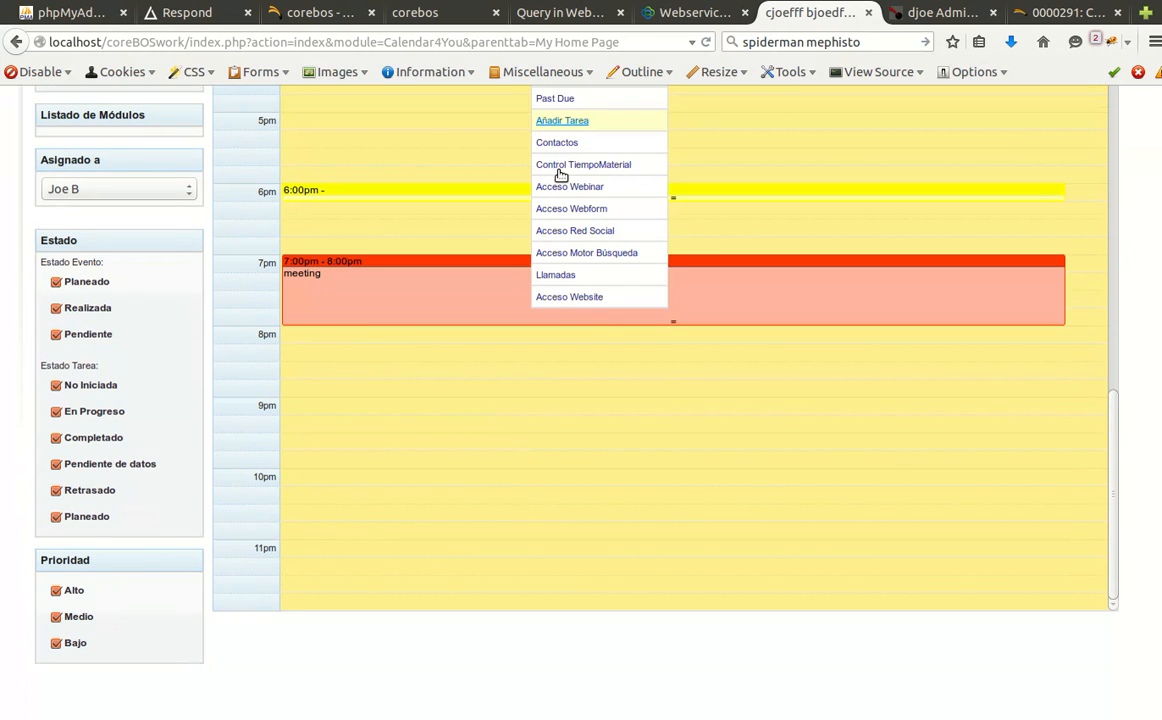
scroll(517, 436, "up", 2)
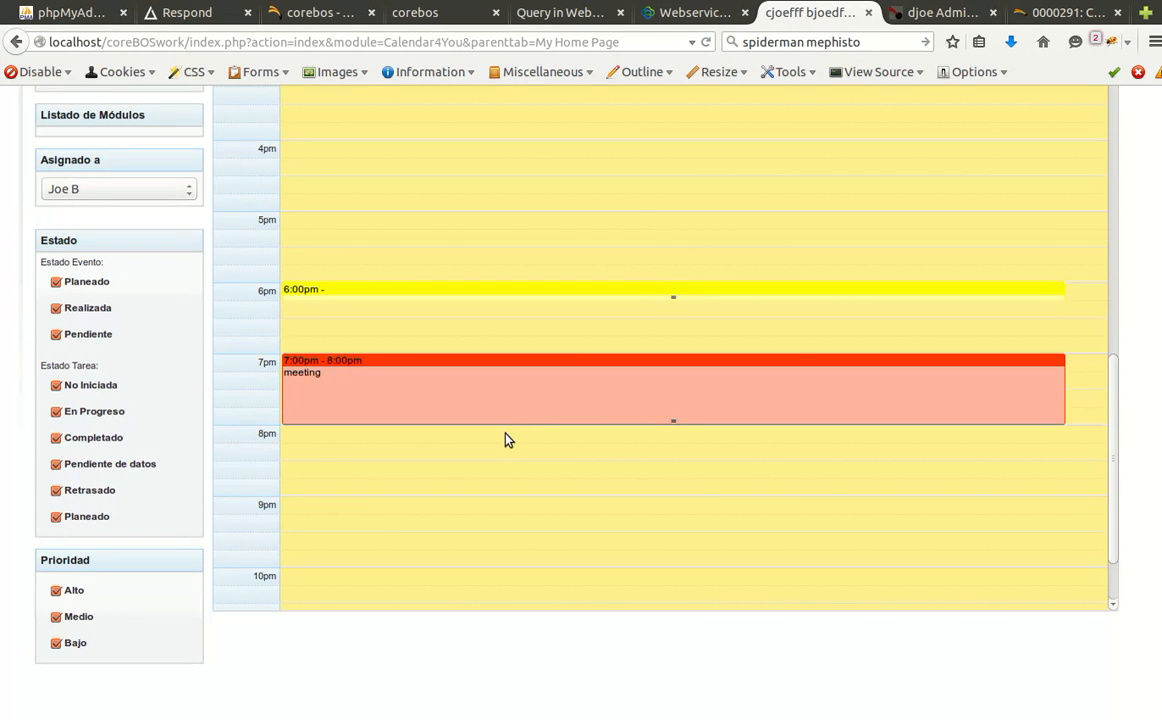
left_click(505, 437)
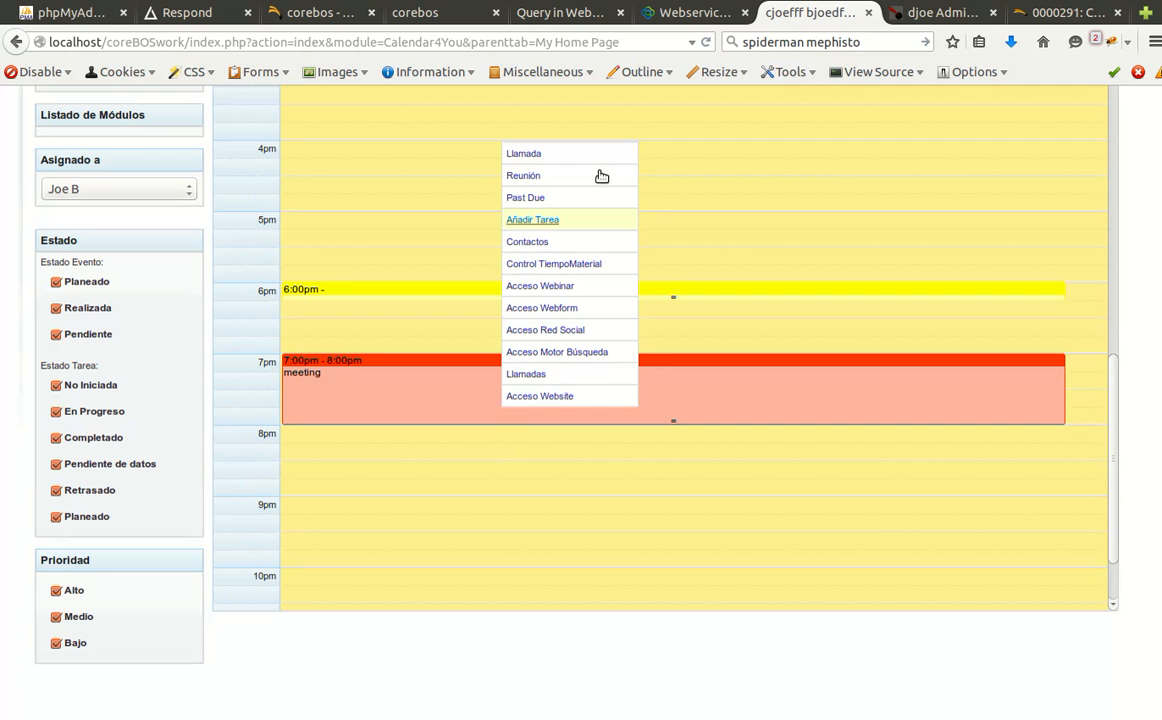
left_click(567, 432)
left_click(575, 152)
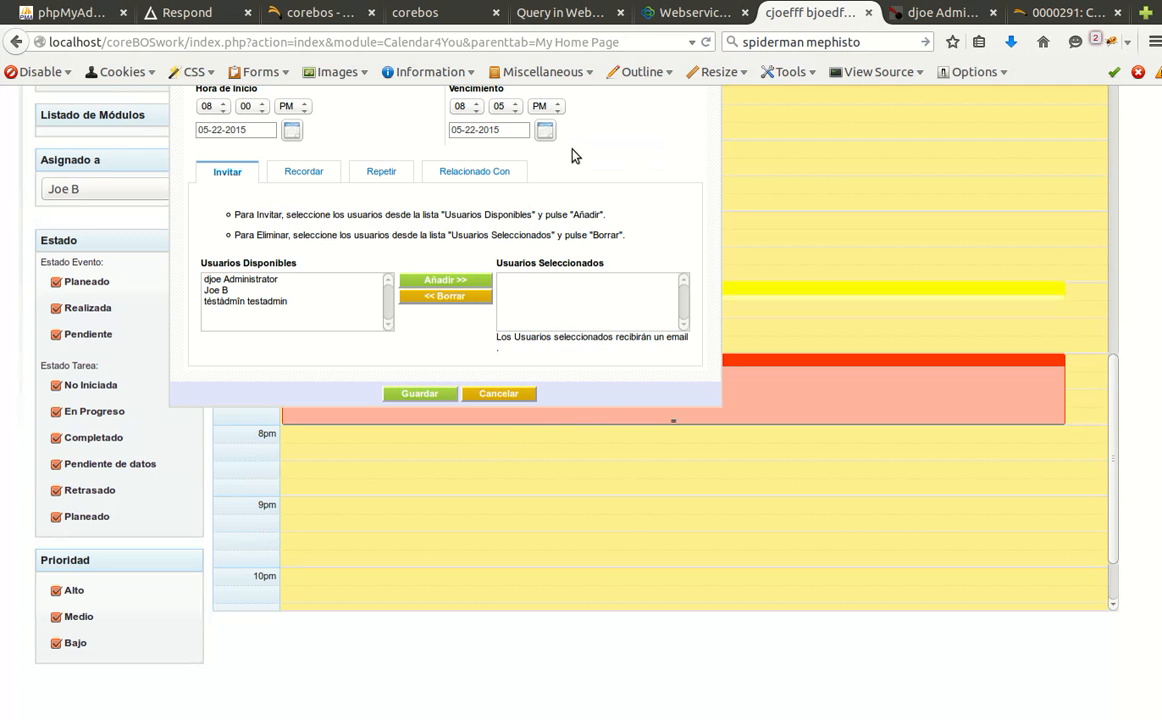
scroll(586, 407, "up", 5)
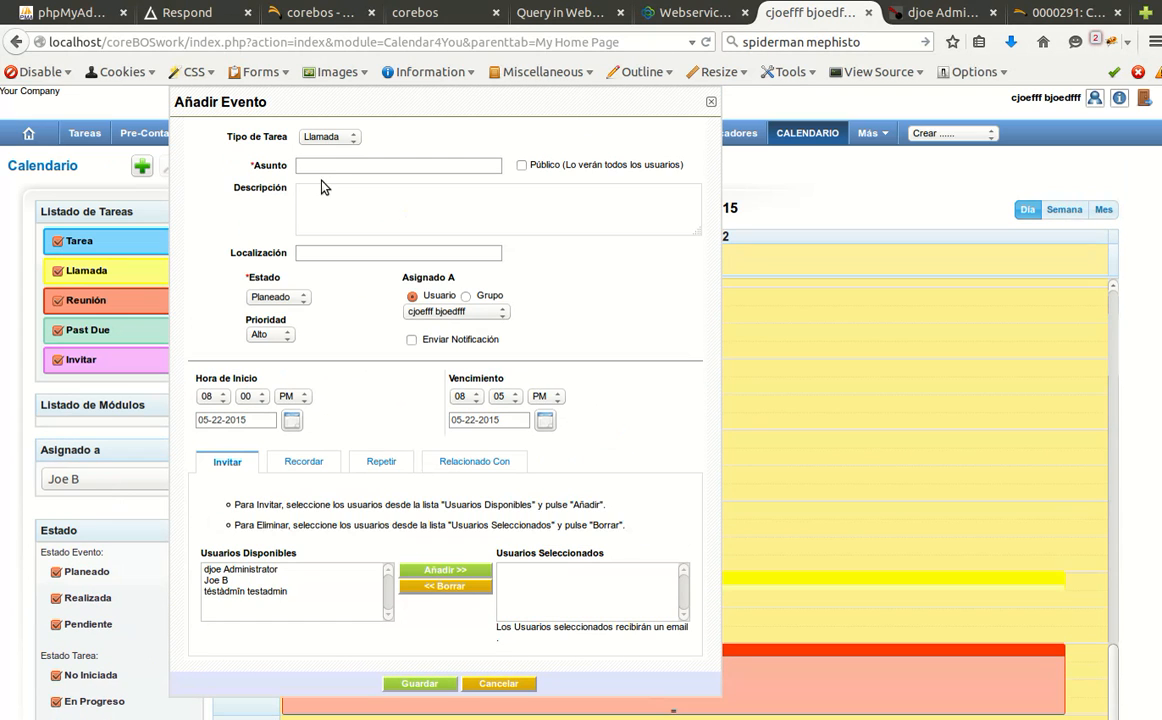
left_click(329, 168)
type("joe upp")
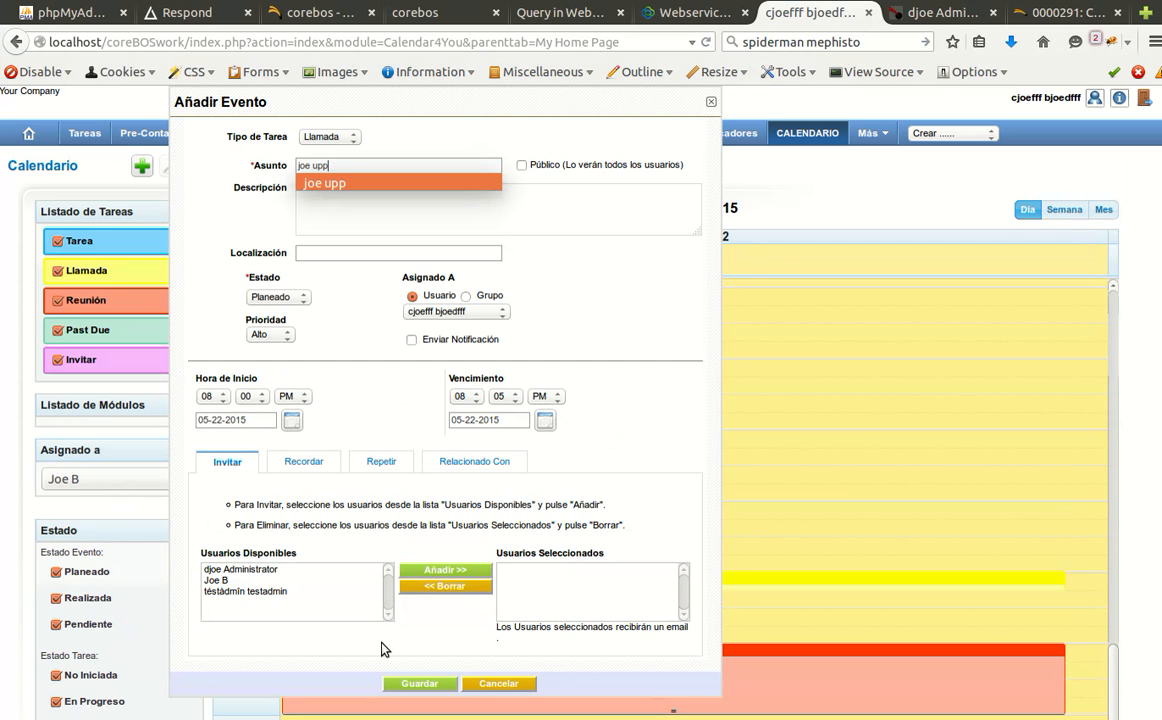
left_click(410, 684)
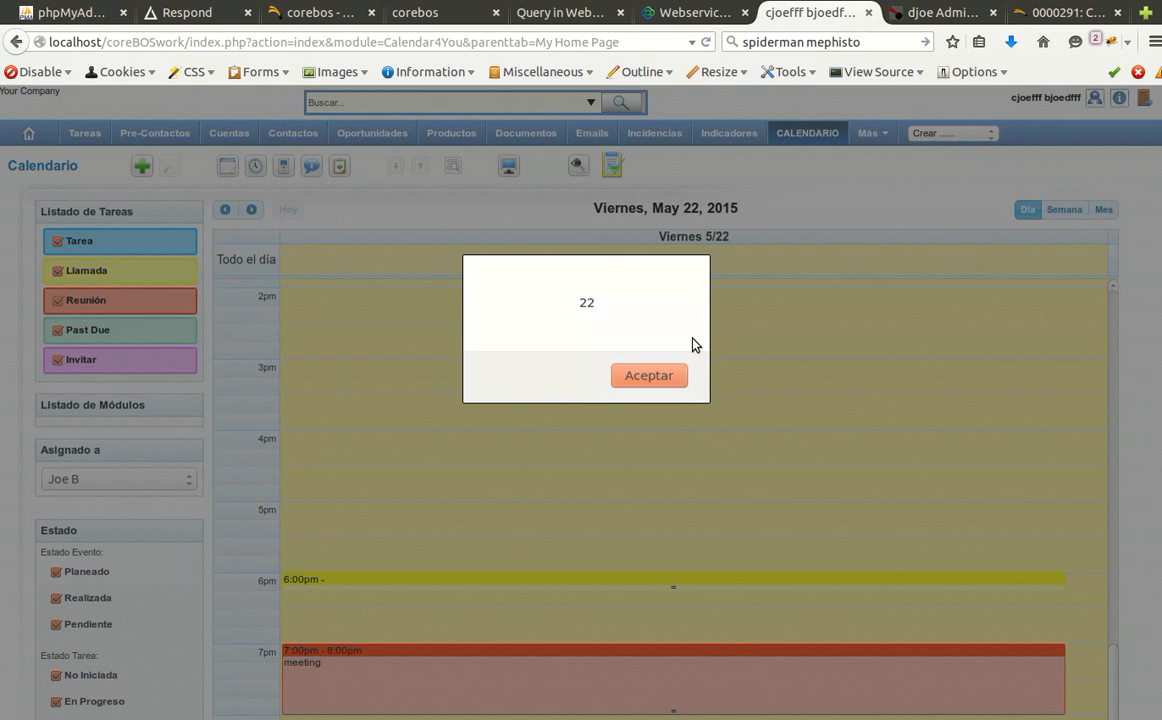
Dismiss the '22' alert and save a public 9–10pm meeting titled 'meet joe up'.
left_click(649, 375)
scroll(527, 420, "down", 5)
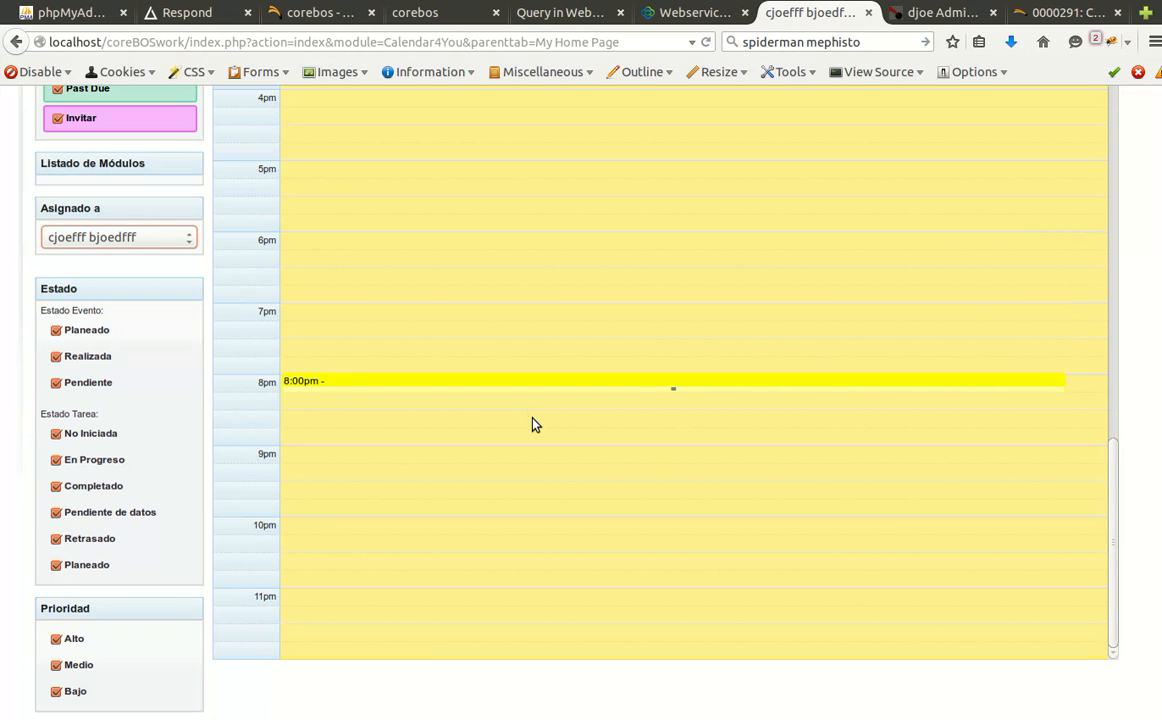
left_click(549, 478)
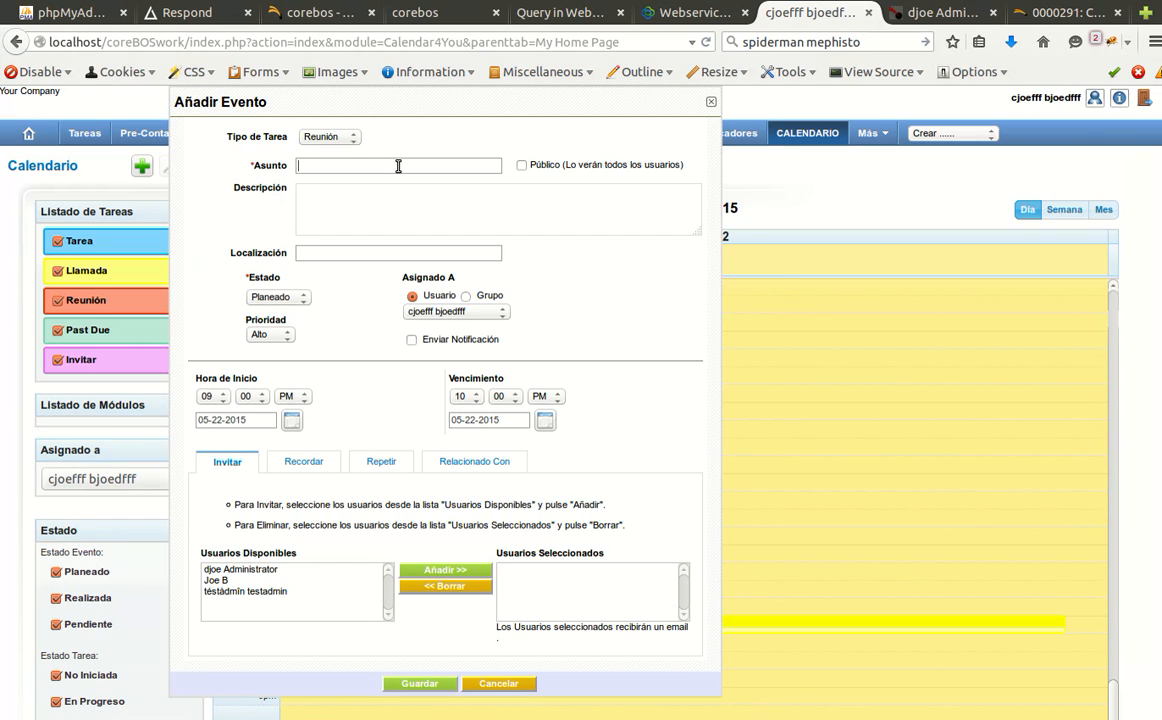
type("meet joe up")
key("Tab")
key("space")
left_click(416, 685)
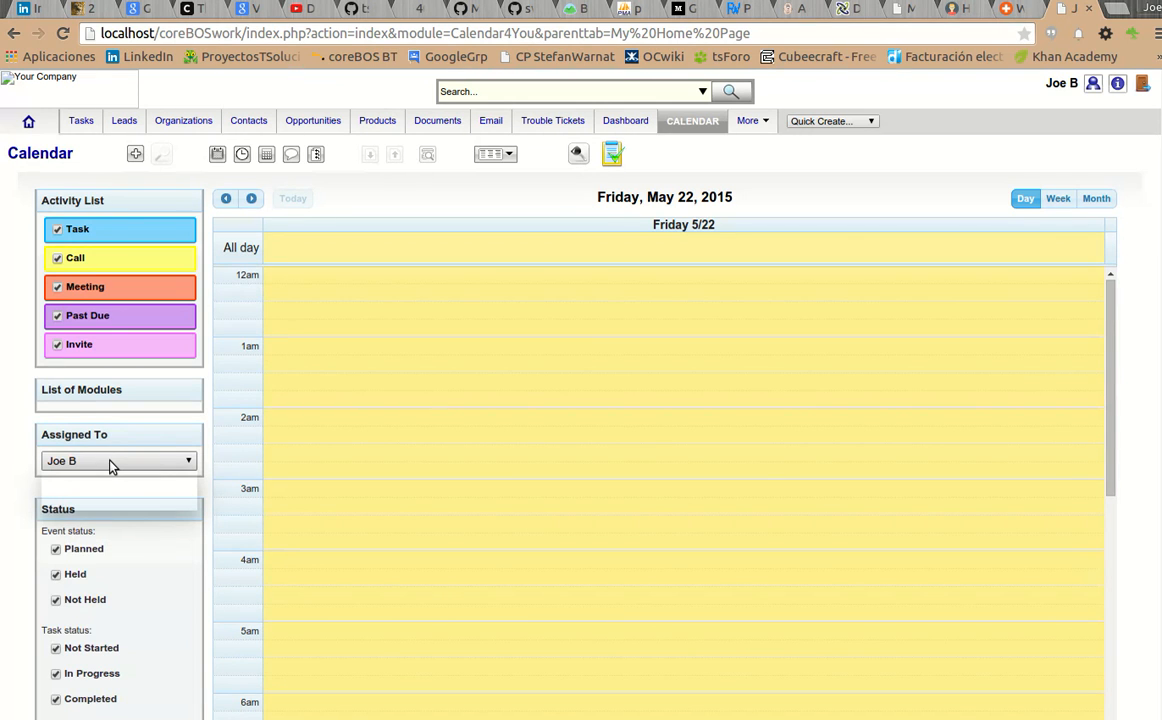
Show the other user's calendar and bring up the evening 8pm call and 9–10pm 'meet joe up' meeting.
left_click(112, 465)
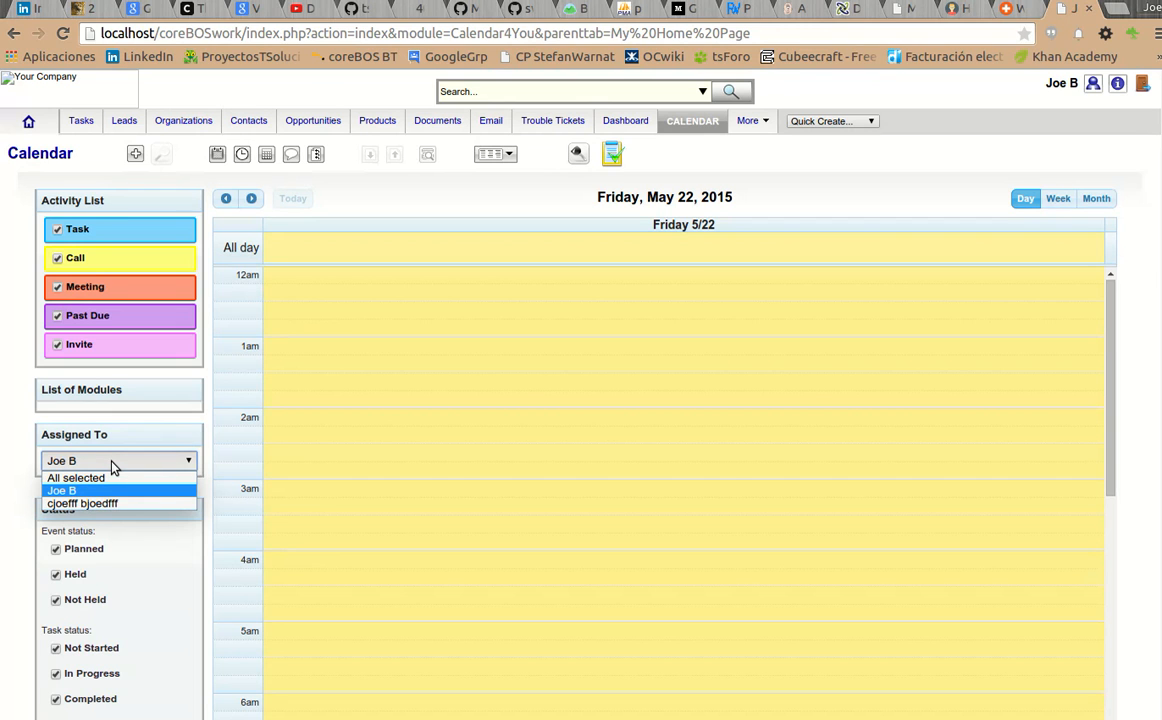
left_click(114, 503)
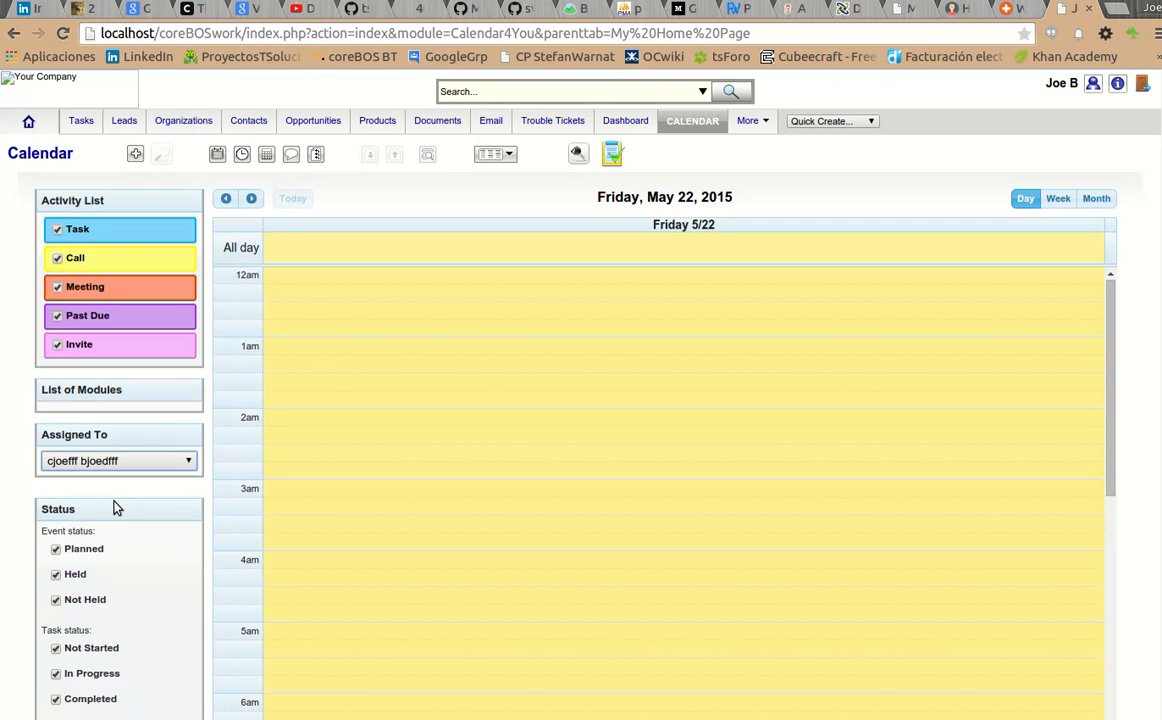
scroll(547, 451, "down", 10)
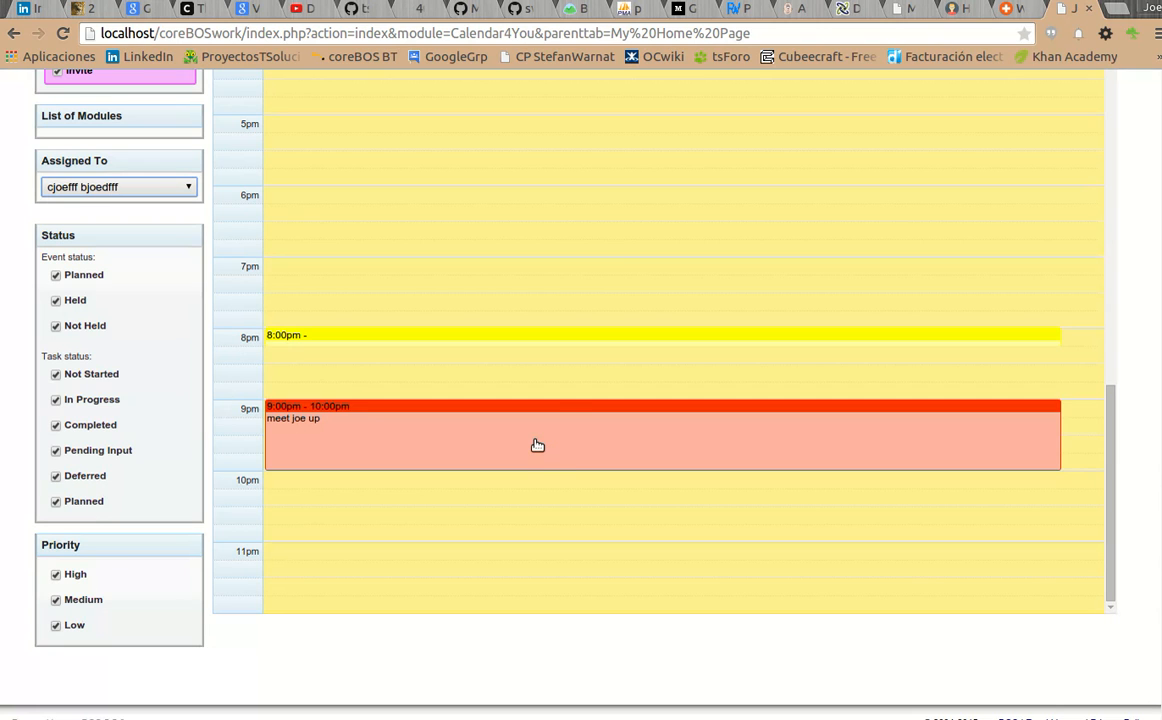
left_click(585, 415)
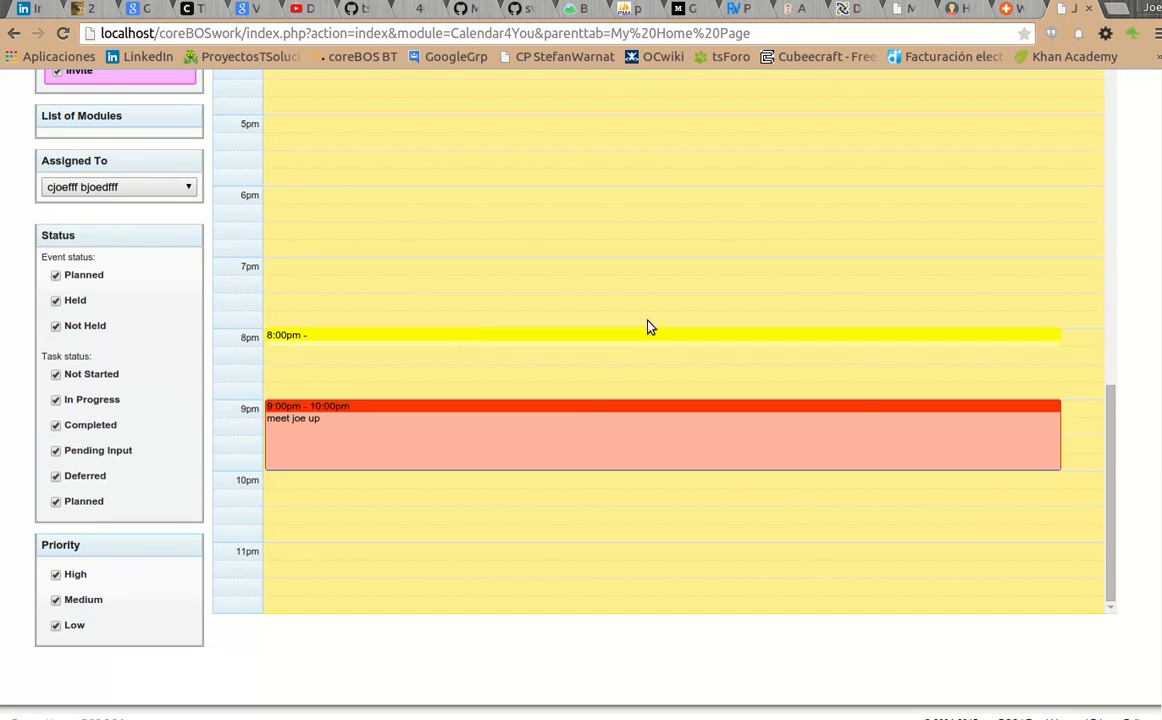
mouse_move(594, 407)
Return to the Spanish-language calendar and show the other user's events again.
left_click(1, 108)
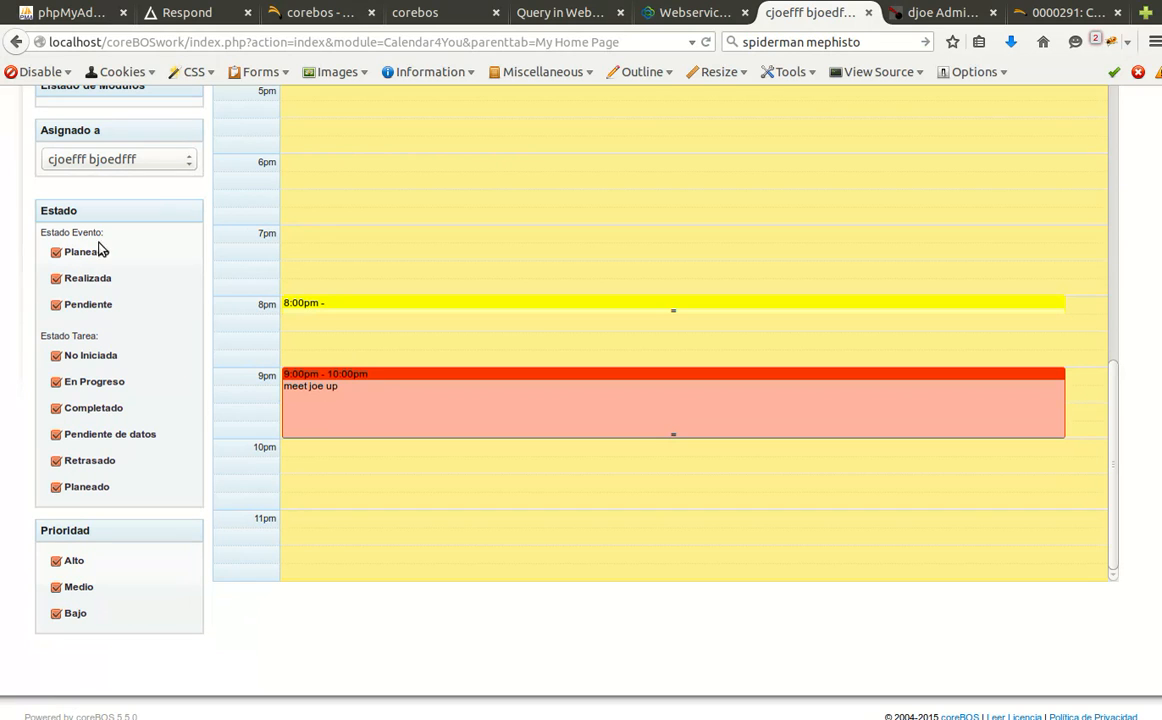
left_click(109, 167)
left_click(93, 222)
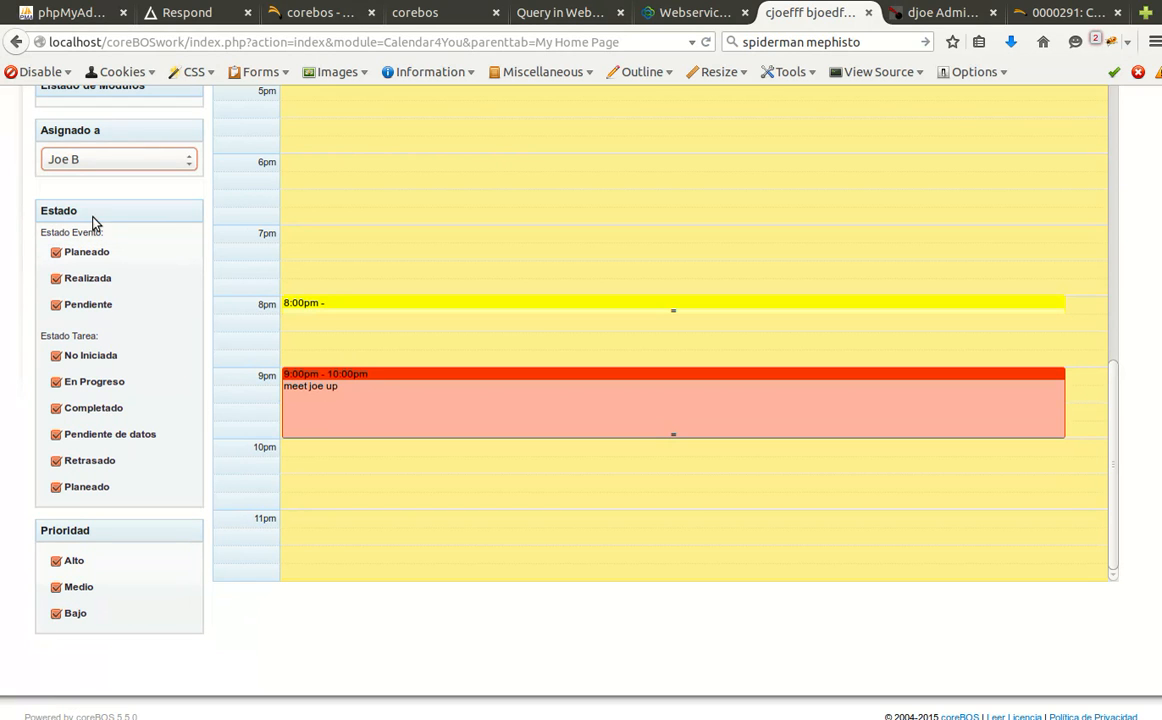
Scroll the day view back up and switch to bug report 0000291's notes.
mouse_move(545, 164)
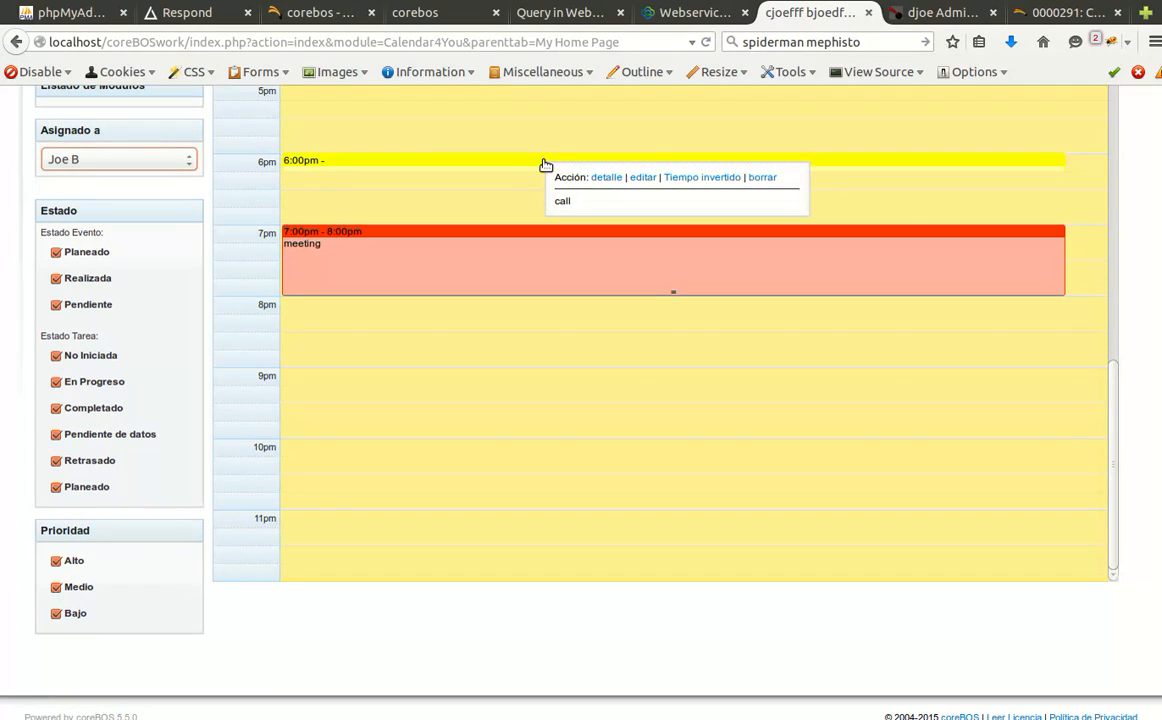
mouse_move(396, 235)
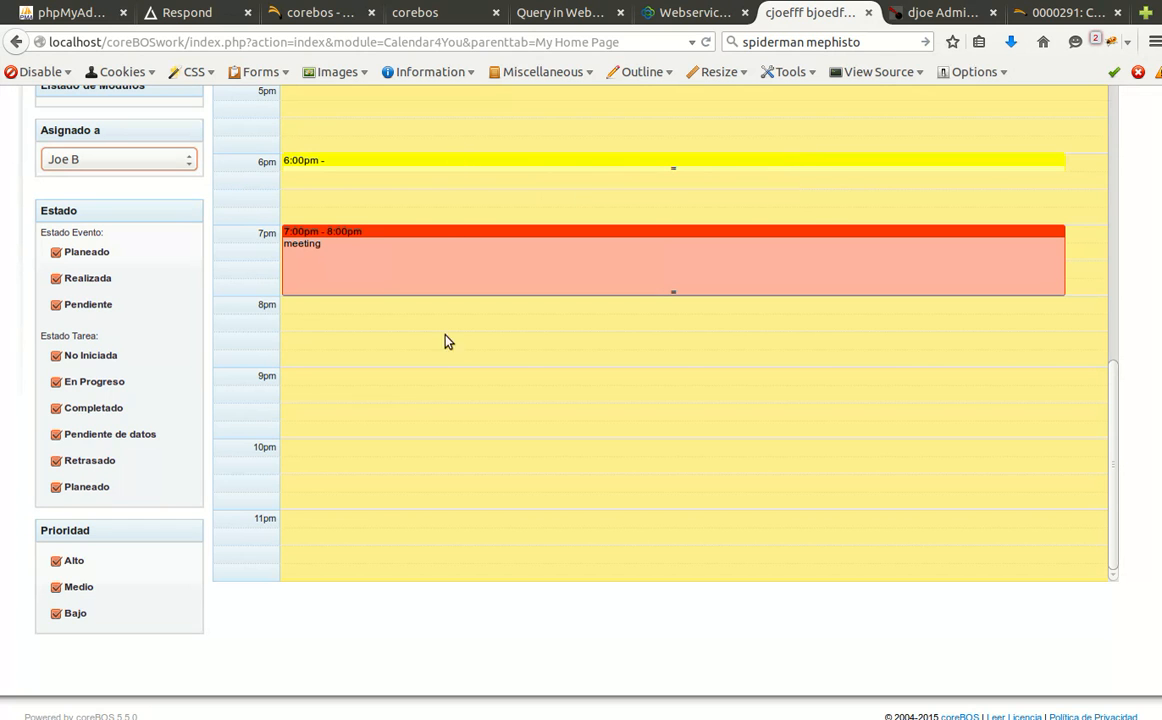
scroll(420, 447, "up", 1)
scroll(420, 447, "up", 2)
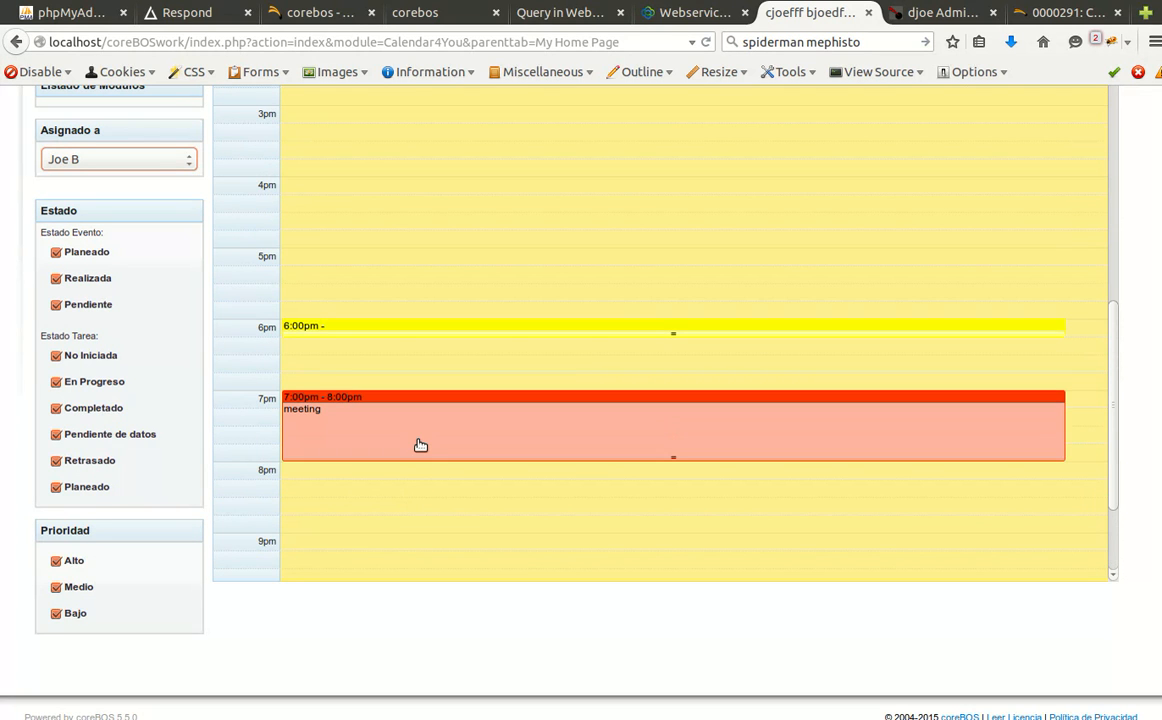
left_click(1058, 13)
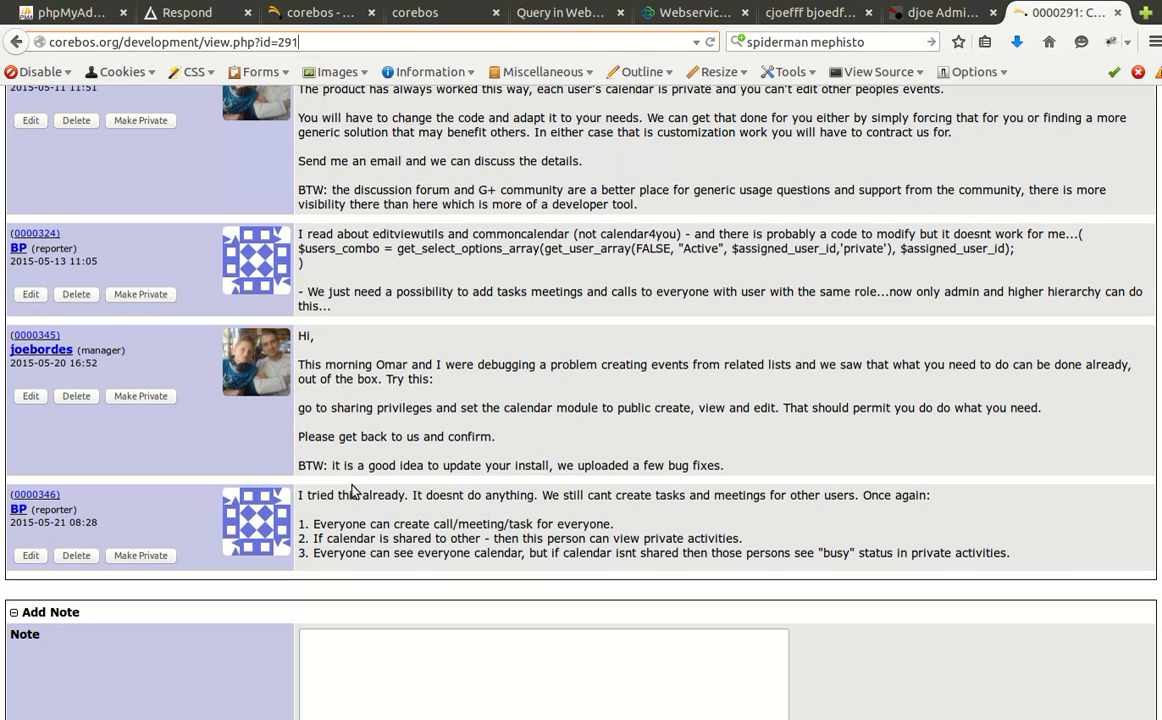
Highlight note 0000346's three claims (calls, shared calendars, busy status), then return to the calendar.
left_click_drag(312, 523, 614, 522)
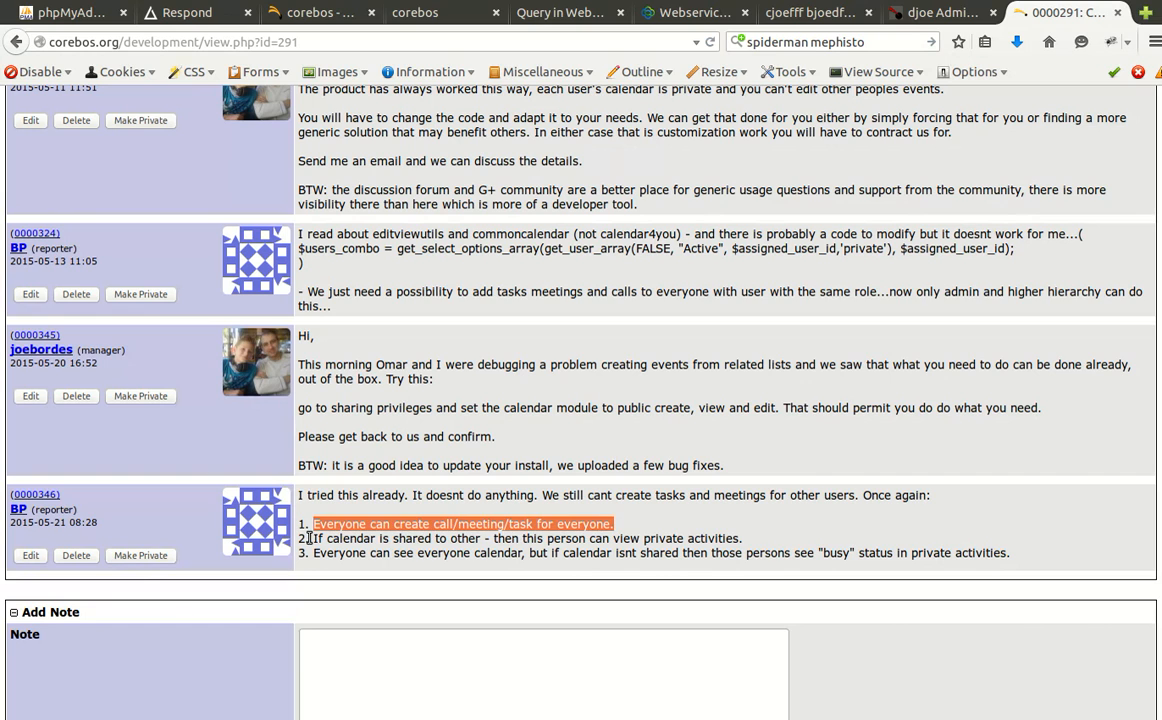
left_click_drag(310, 538, 741, 538)
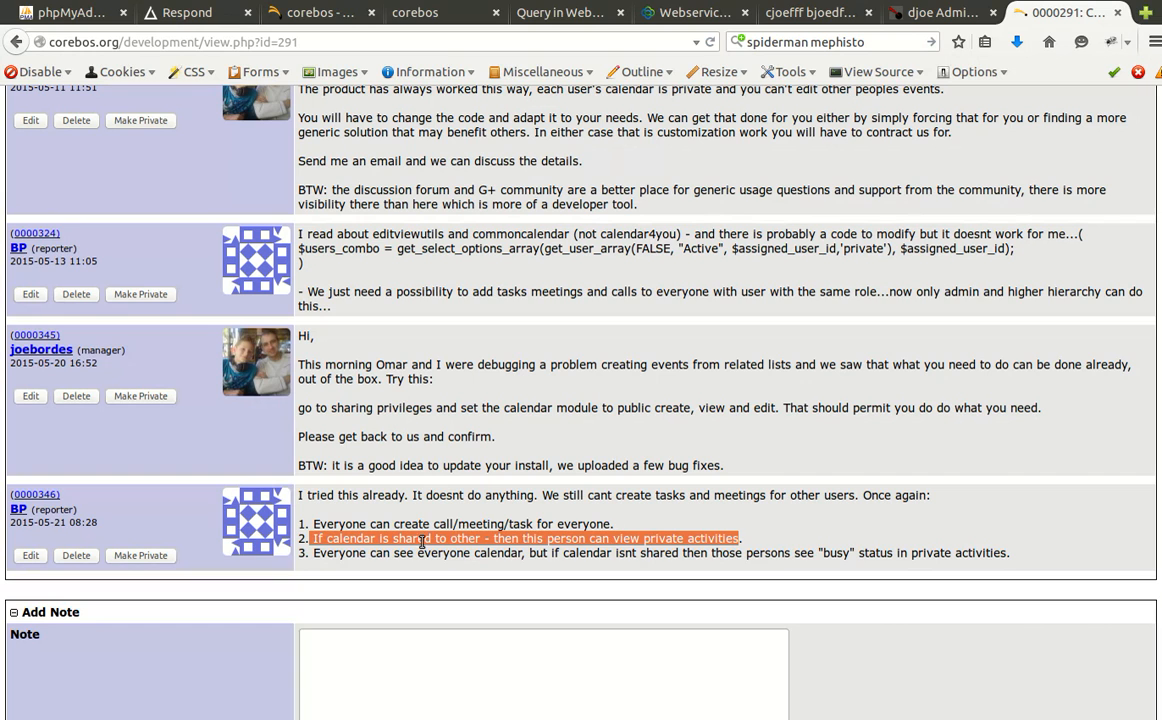
left_click_drag(327, 553, 1009, 553)
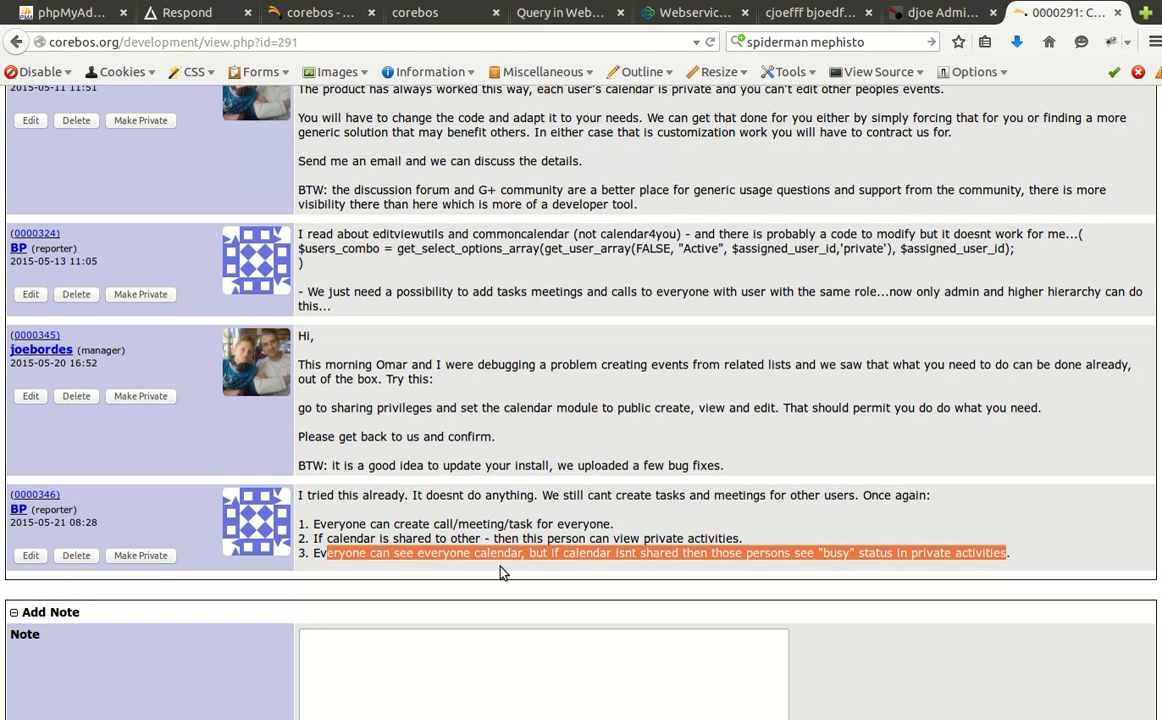
left_click(367, 550)
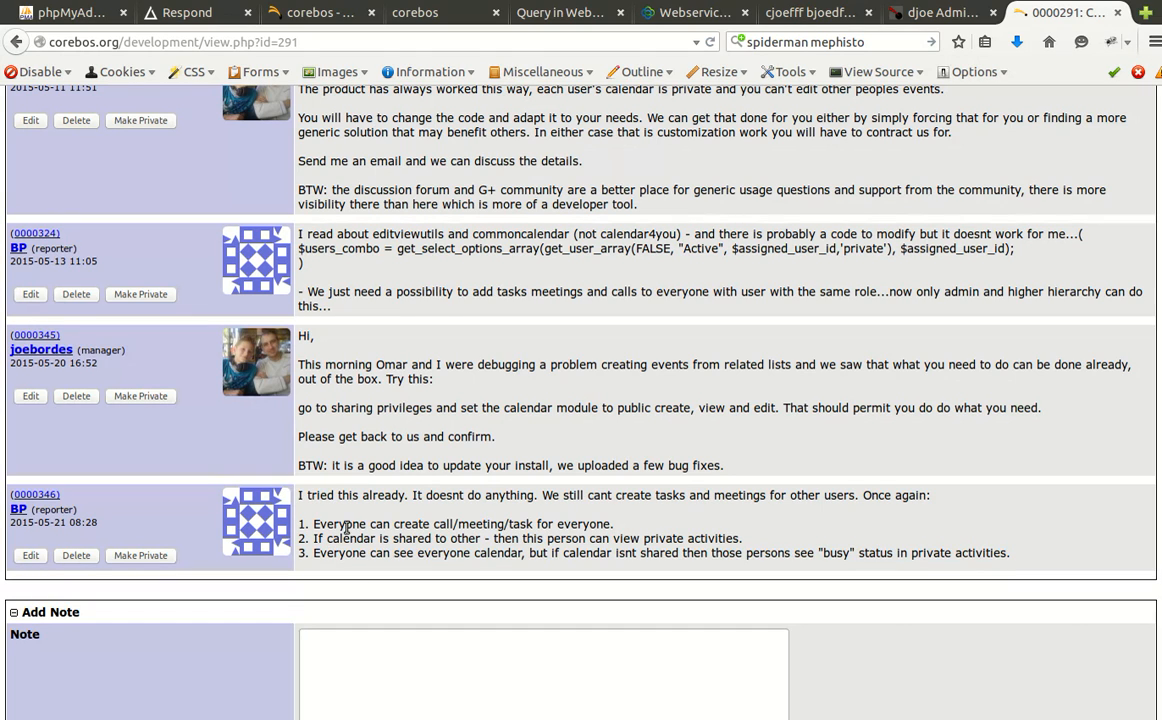
double_click(347, 538)
left_click(345, 537)
left_click_drag(336, 524, 609, 524)
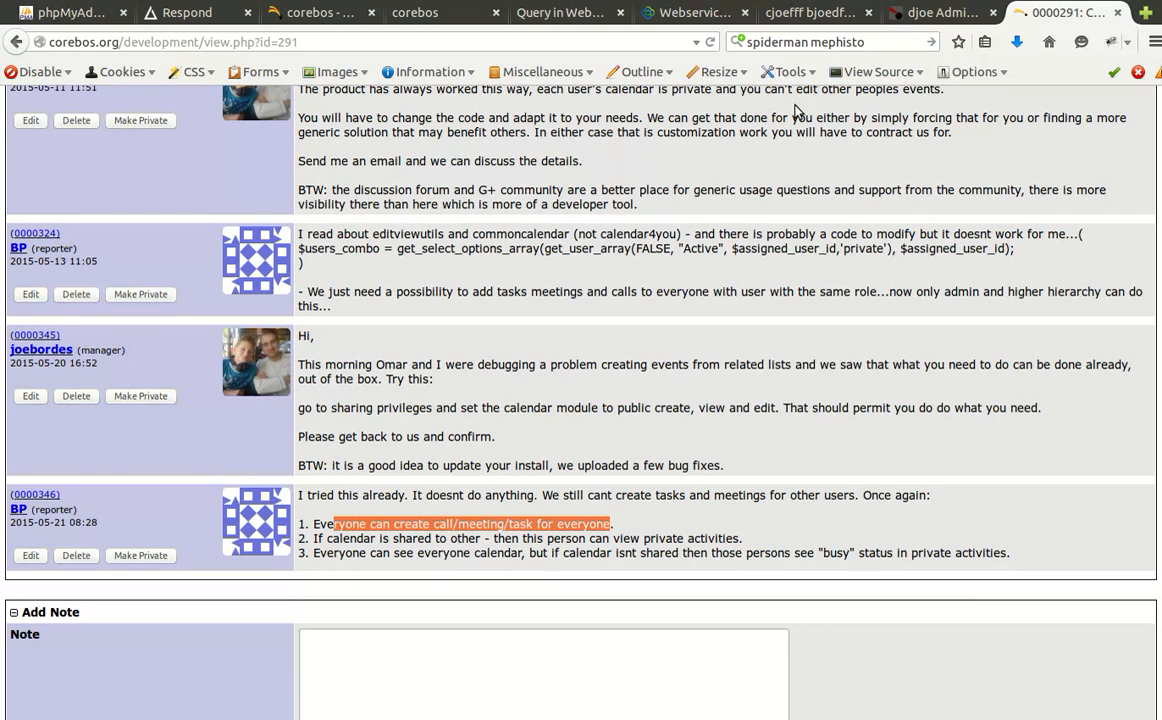
left_click(808, 14)
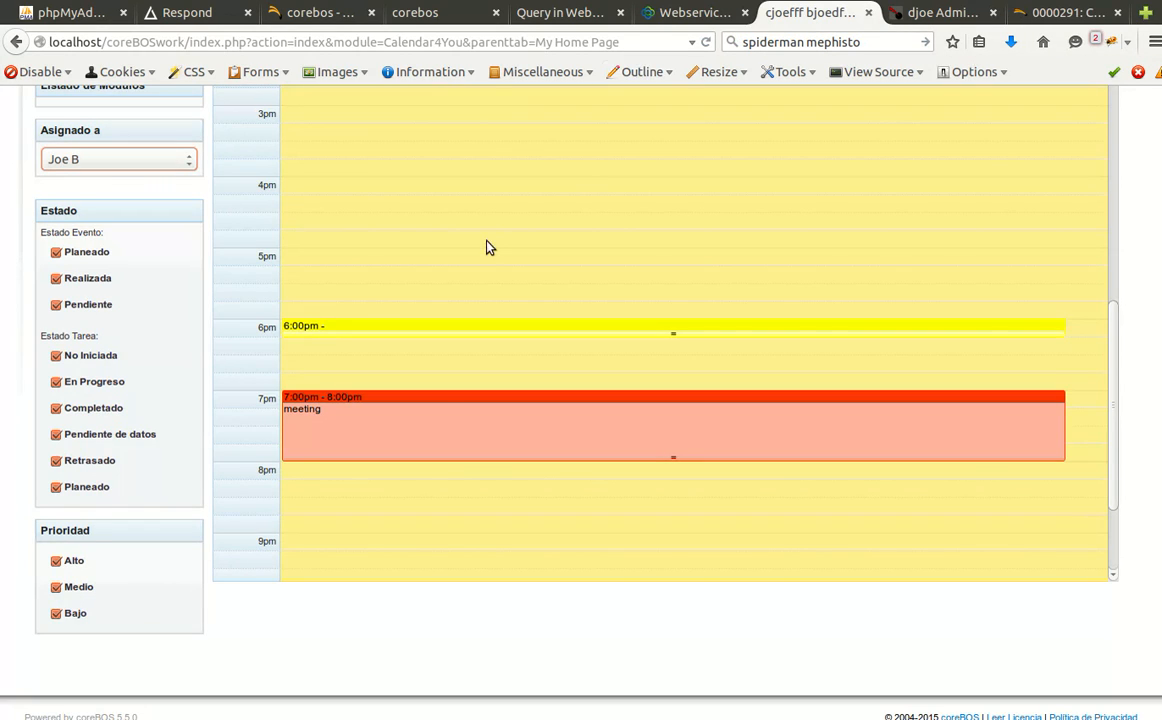
Set 'Asignado a' to the logged-in user to show their own 8pm and 9pm events.
scroll(445, 438, "down", 3)
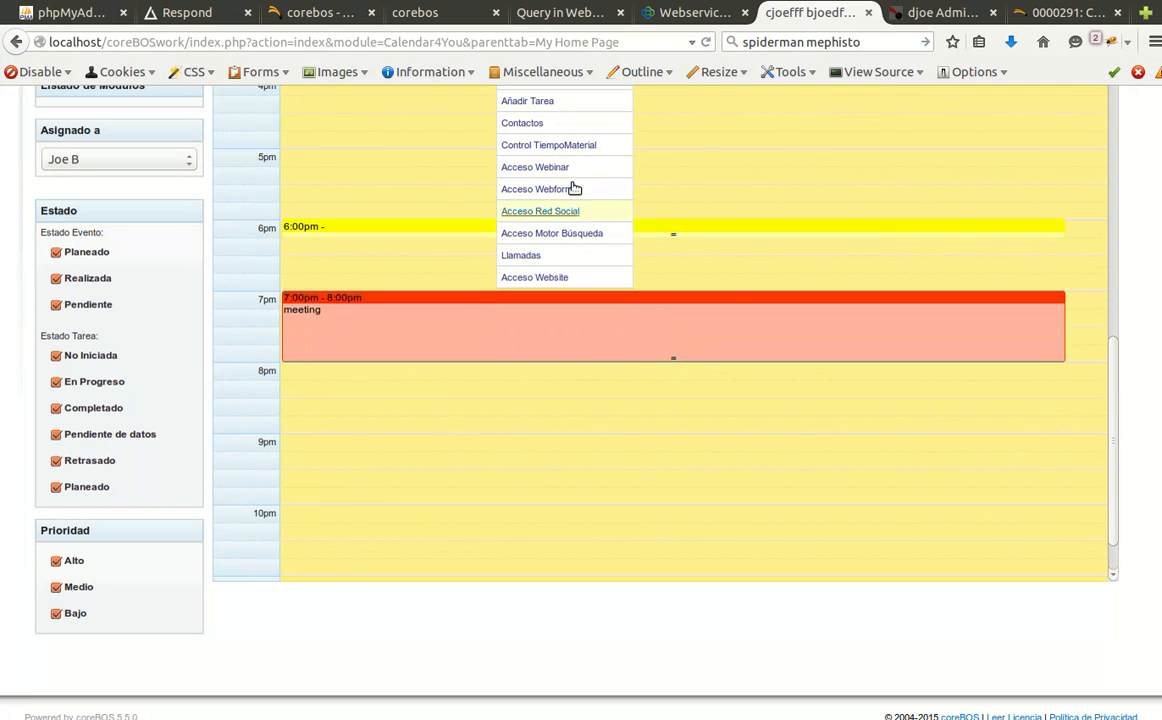
scroll(545, 235, "up", 5)
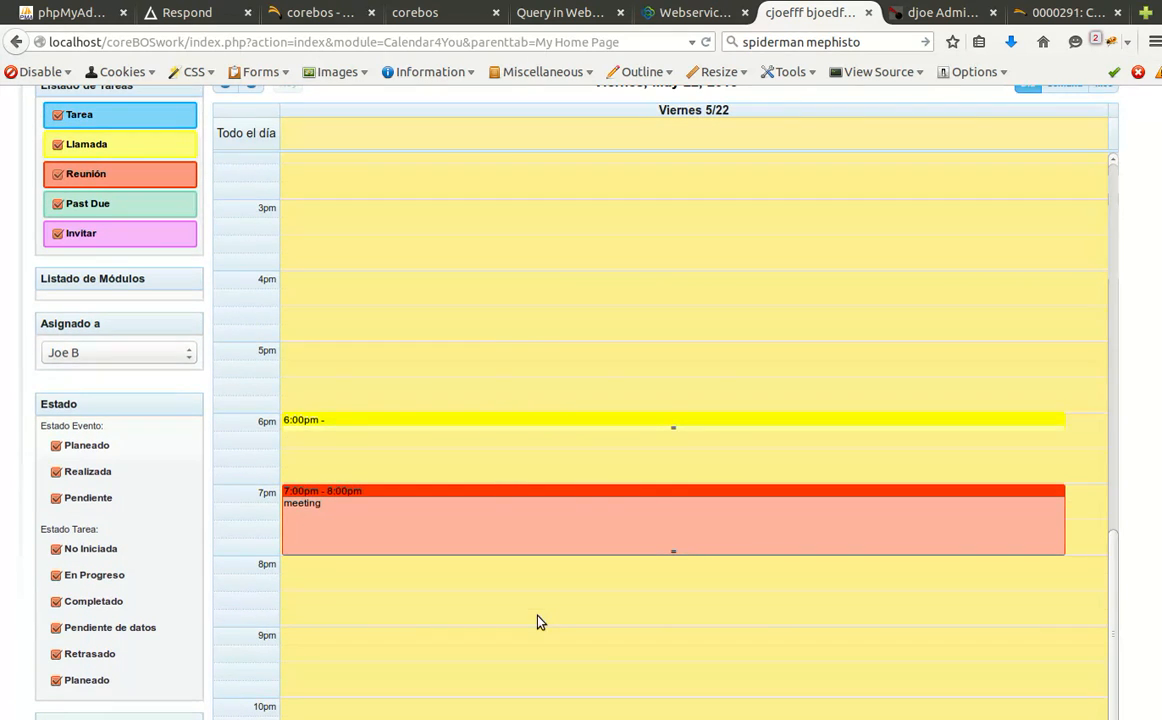
scroll(853, 371, "up", 5)
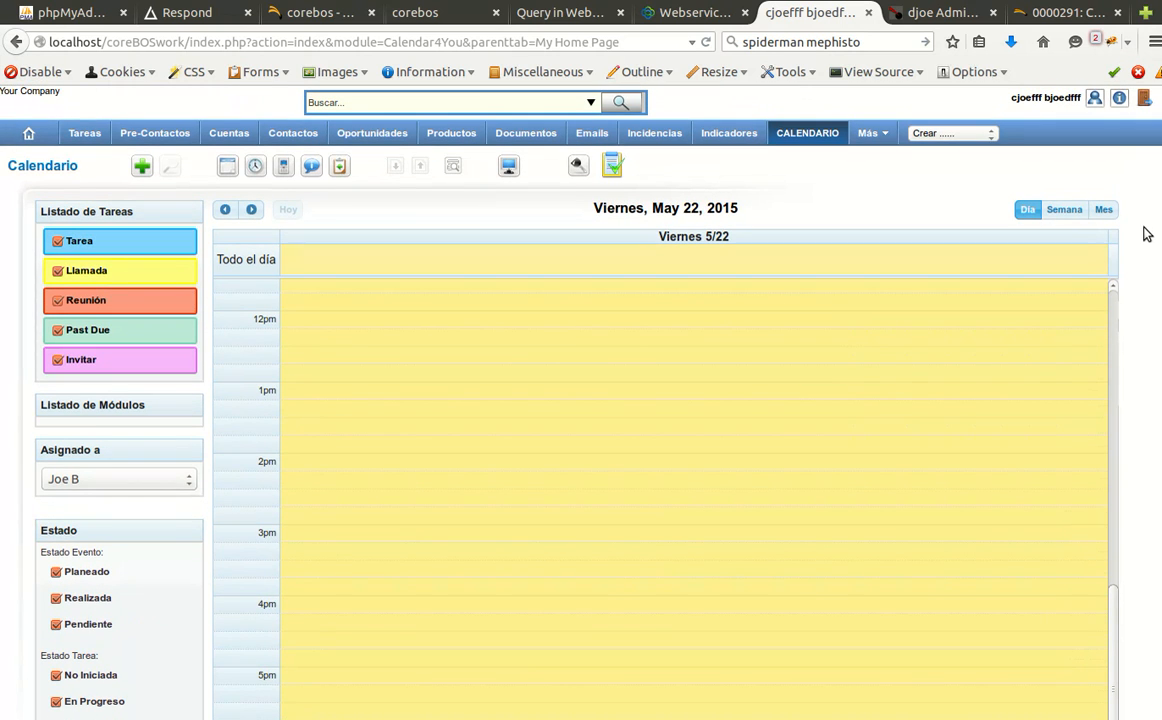
scroll(1147, 234, "down", 3)
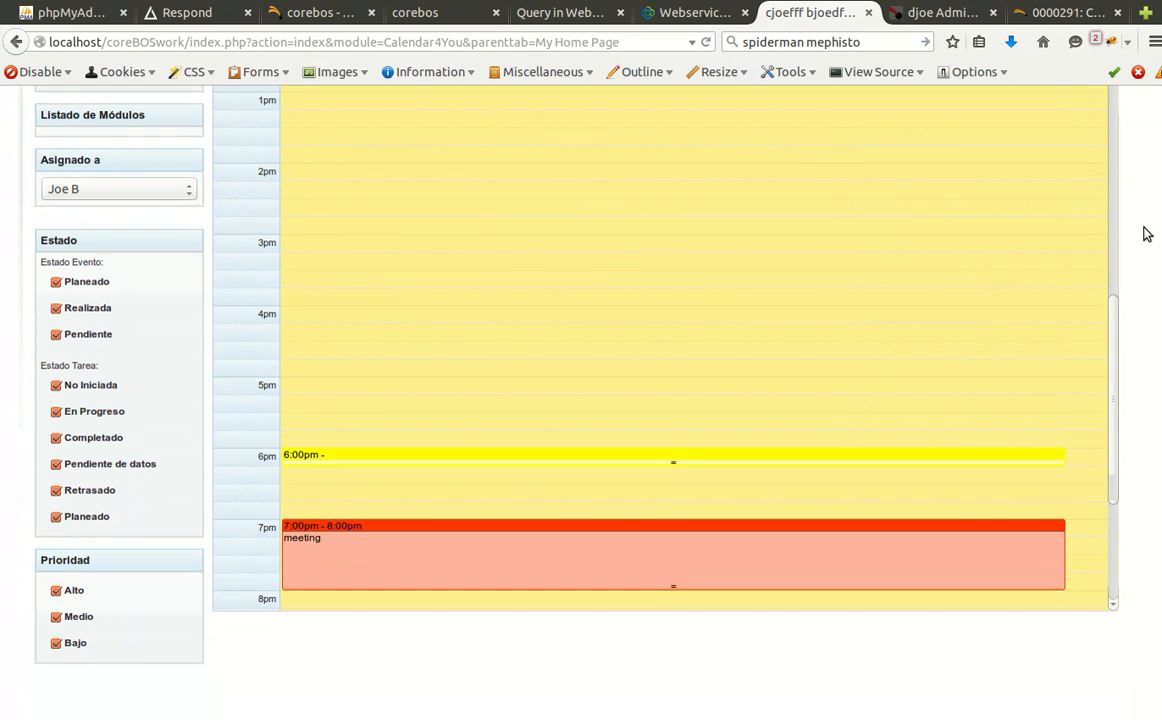
scroll(734, 233, "down", 3)
scroll(669, 254, "down", 1)
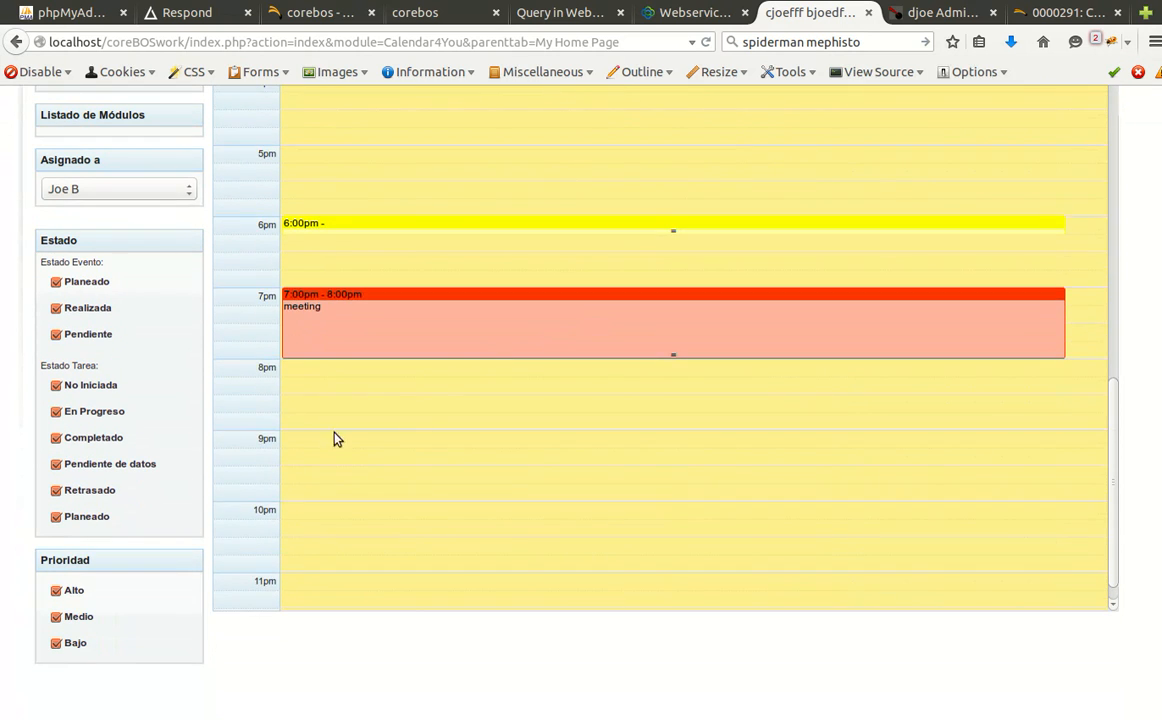
left_click(98, 189)
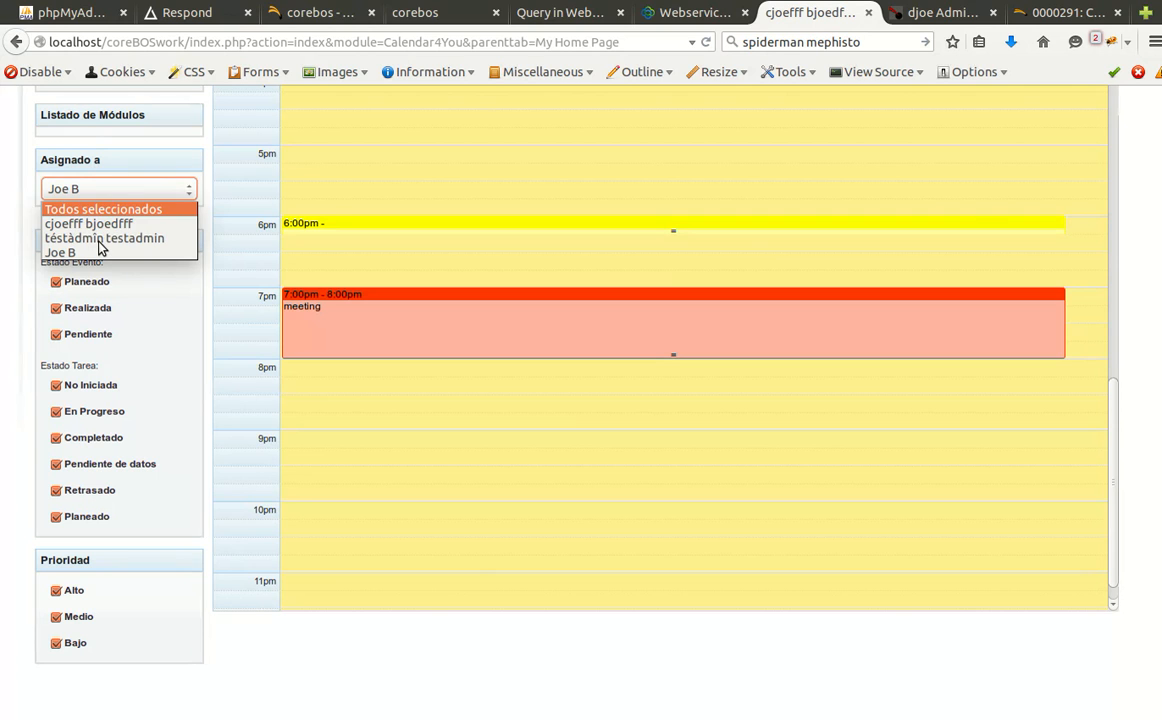
left_click(100, 225)
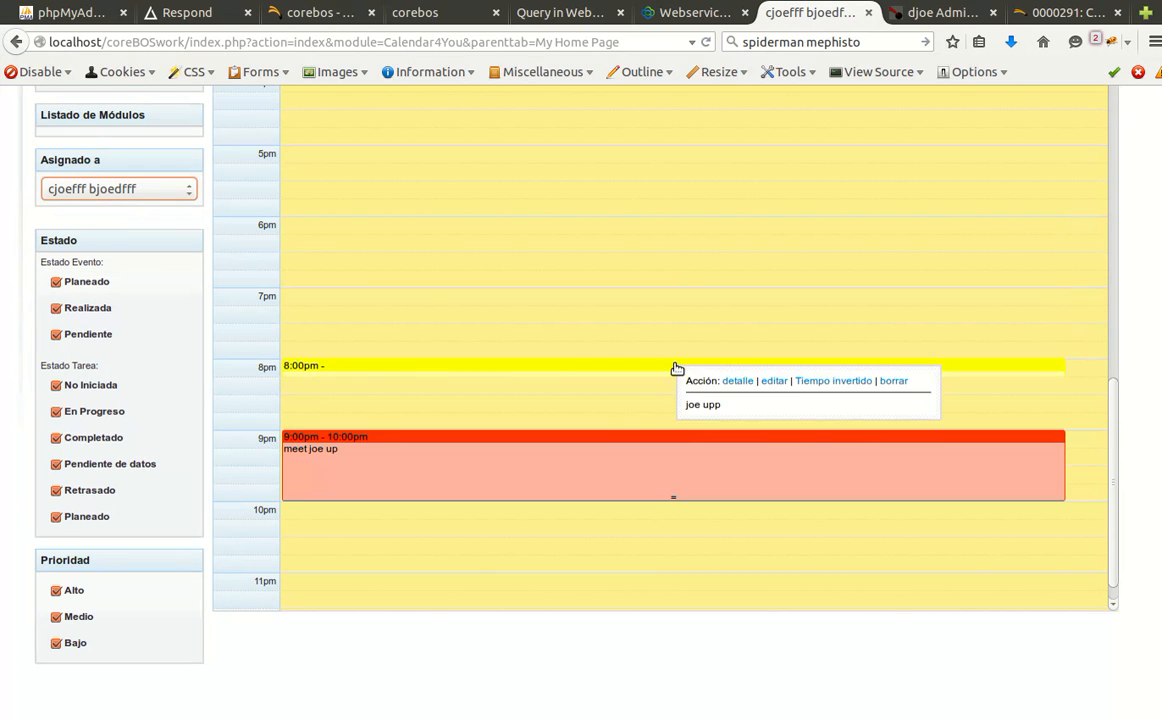
Bring up the add-event menu on an empty time slot.
left_click(631, 316)
left_click(631, 322)
left_click(441, 331)
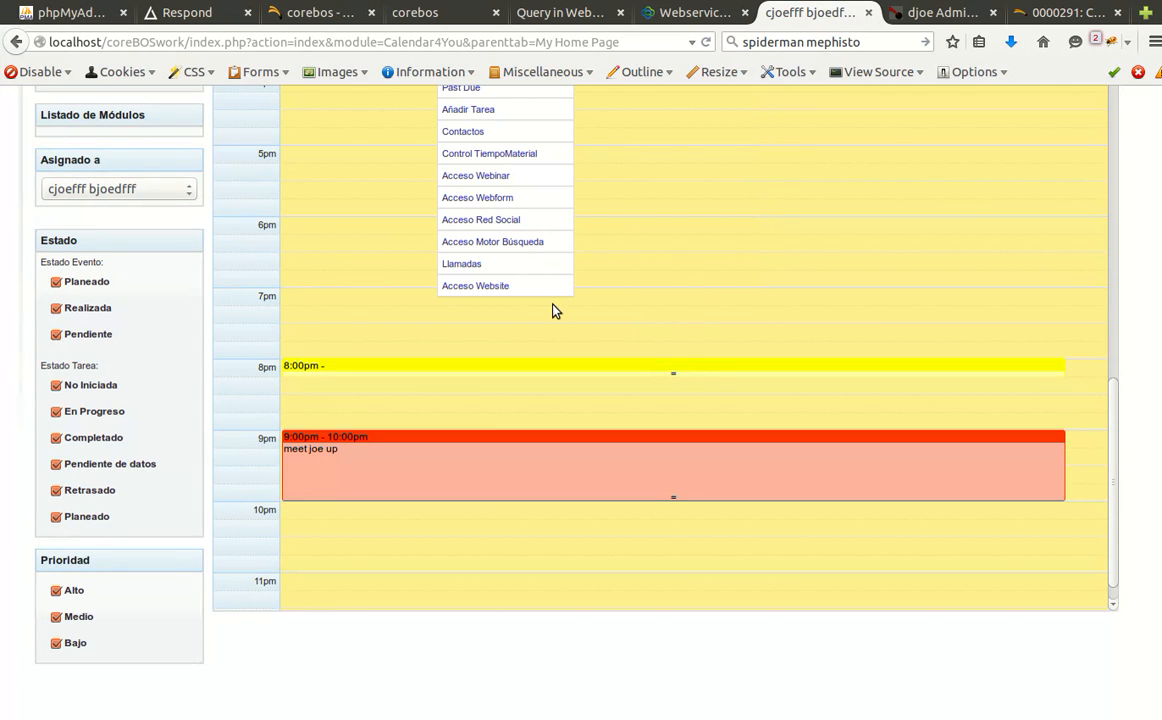
scroll(580, 307, "up", 4)
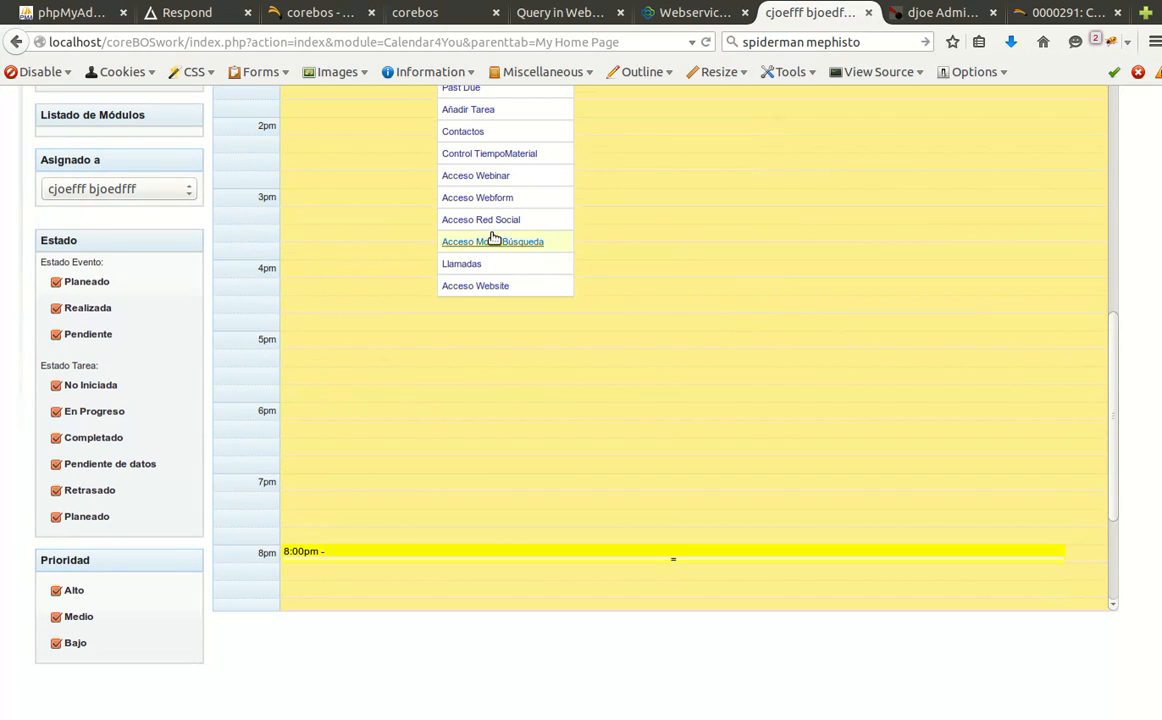
scroll(485, 200, "up", 2)
left_click(472, 138)
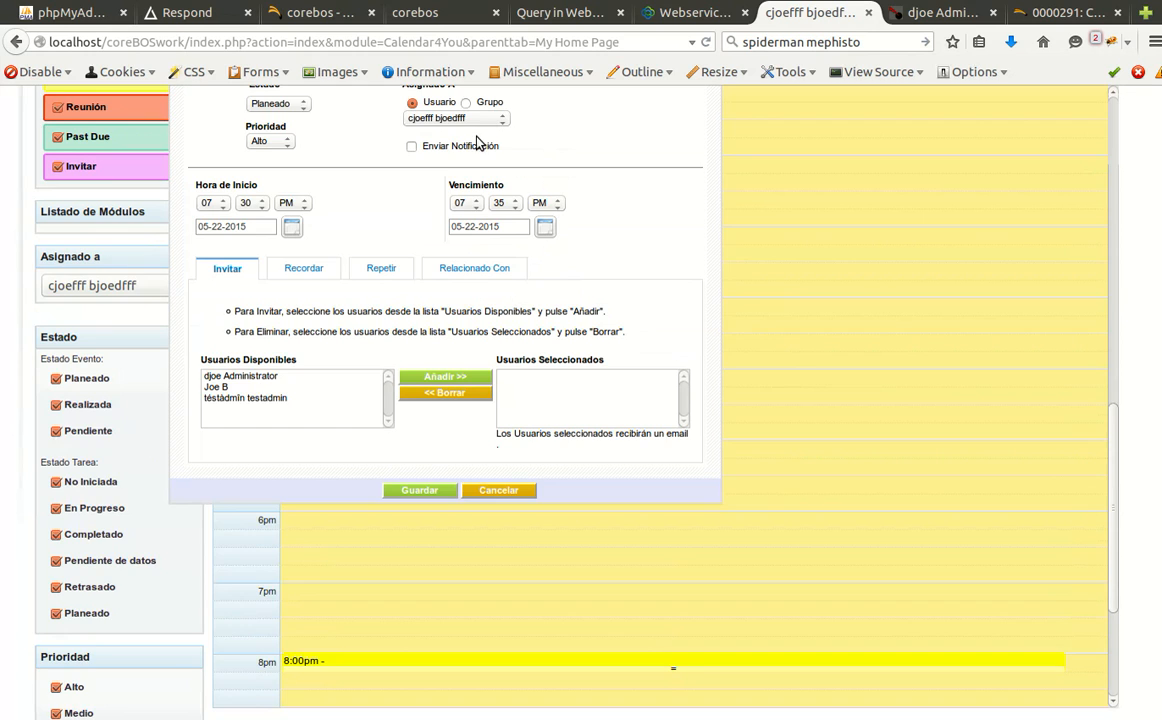
scroll(463, 395, "up", 1)
scroll(463, 395, "up", 3)
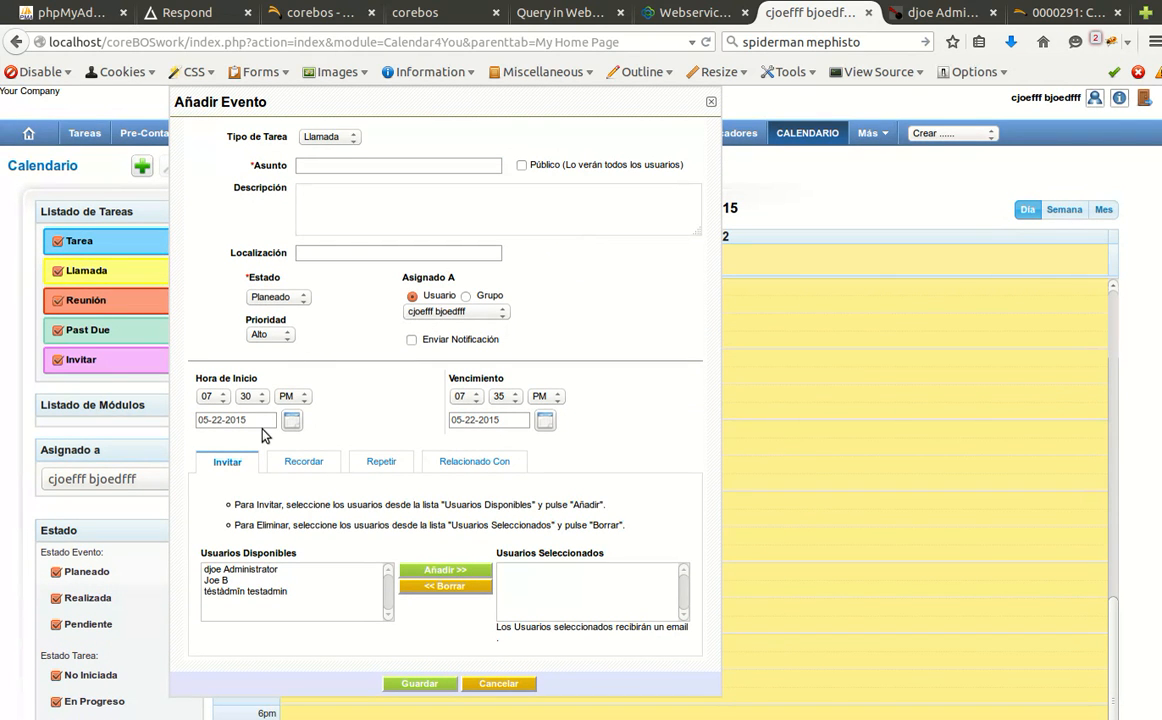
left_click(455, 311)
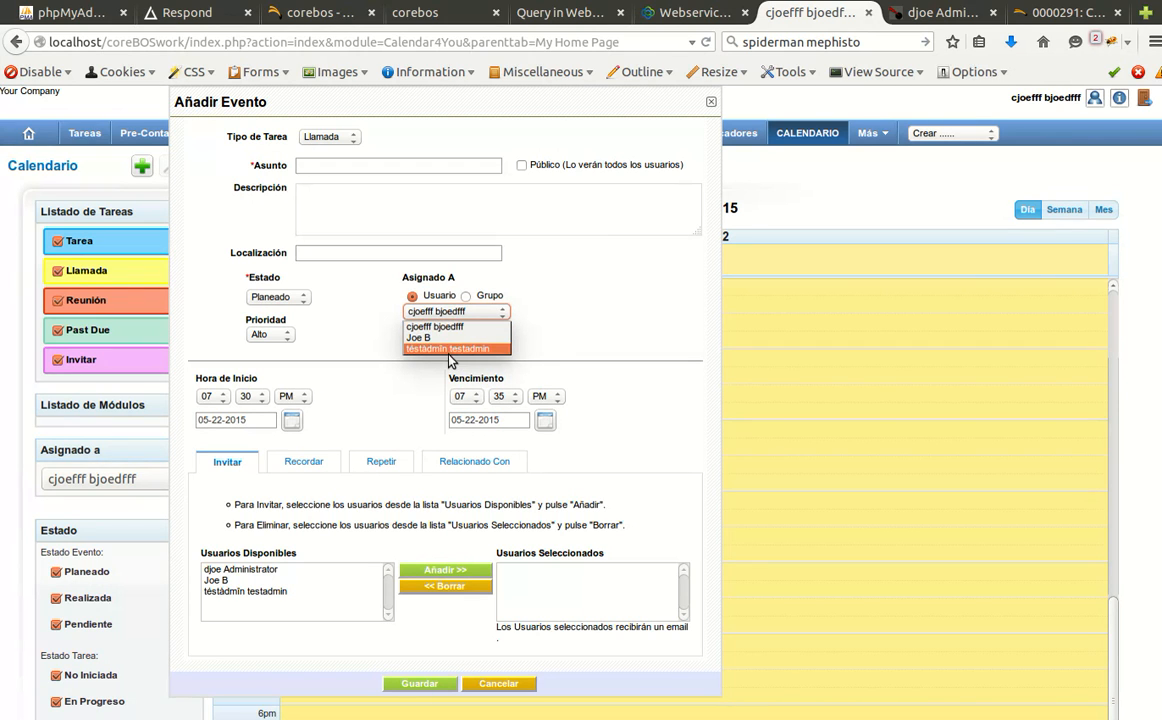
left_click(416, 376)
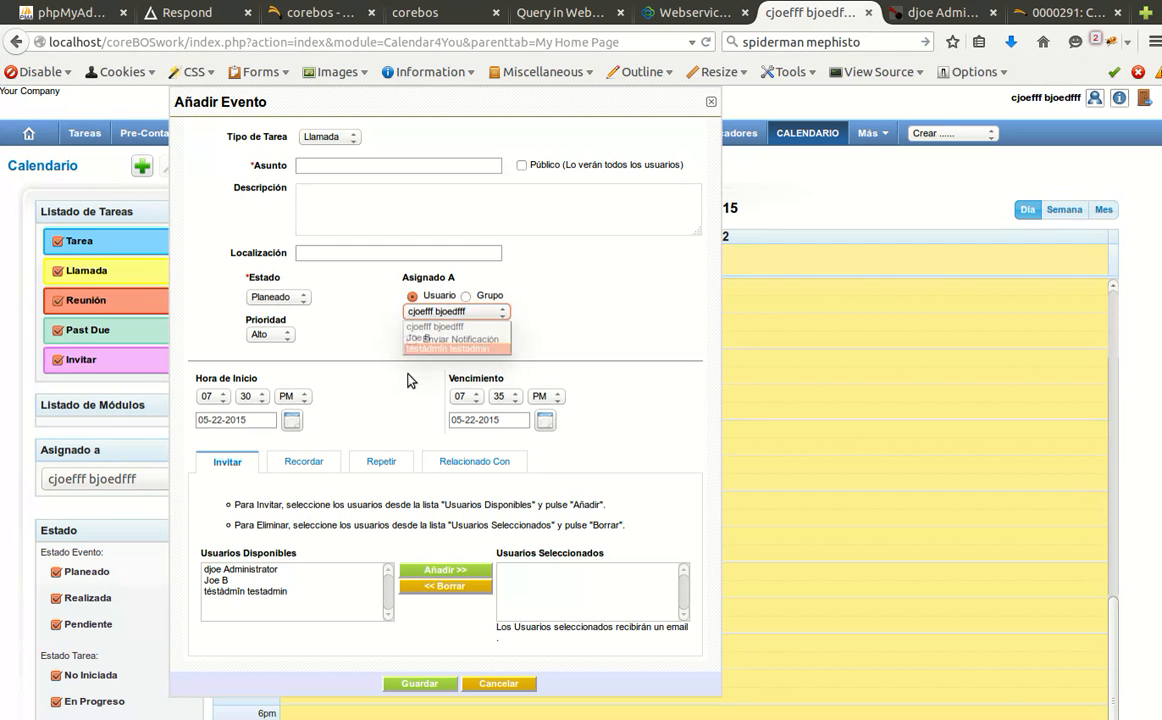
left_click(492, 684)
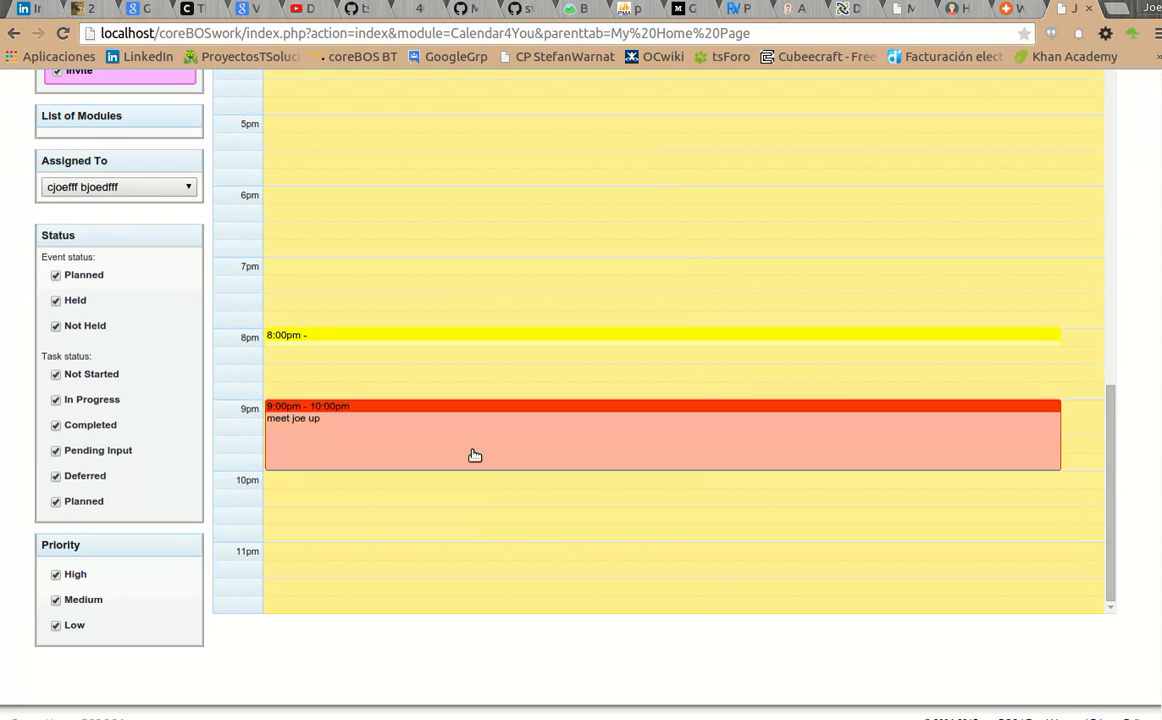
Start a new To Do at 7pm in the English session.
scroll(509, 287, "up", 1)
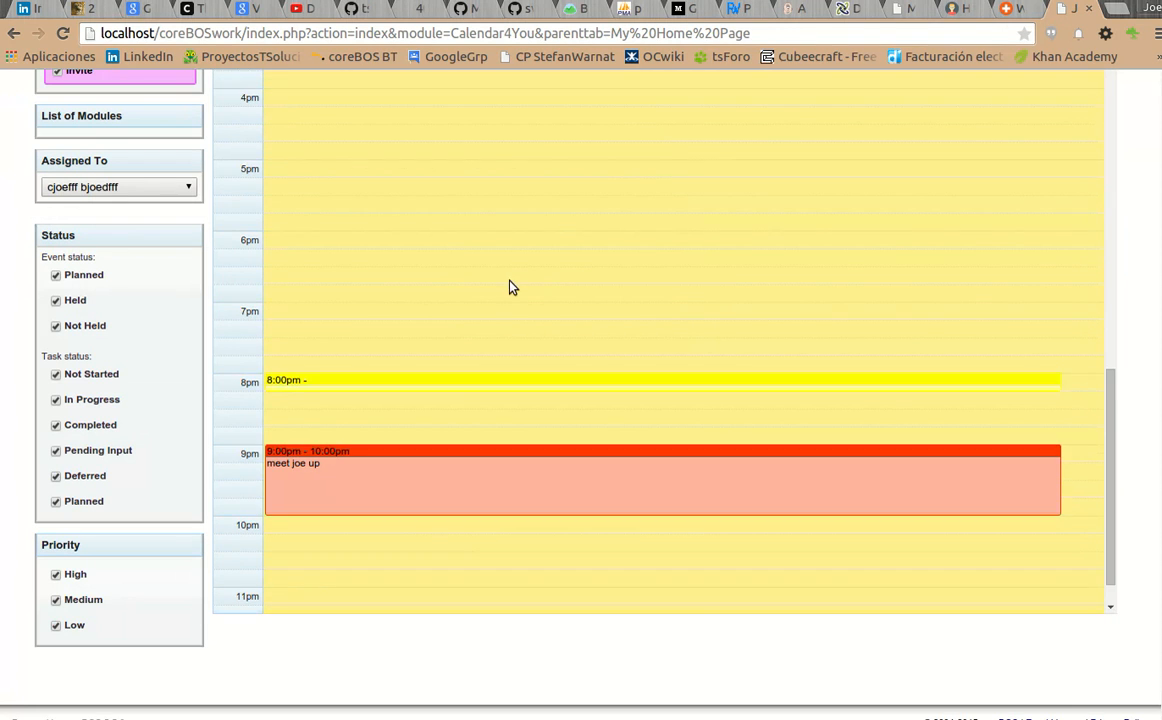
left_click(500, 327)
scroll(502, 319, "up", 3)
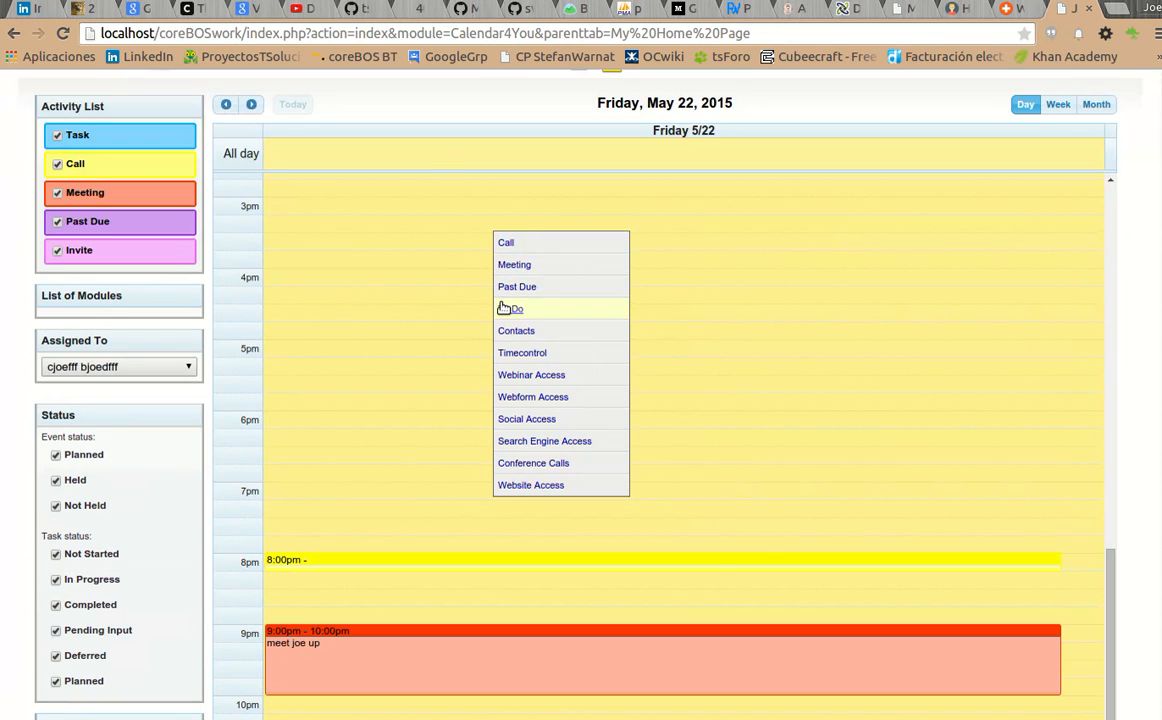
left_click(508, 310)
Check the to-do offers only one assignee, cancel it, and return to the Spanish calendar window.
left_click(440, 196)
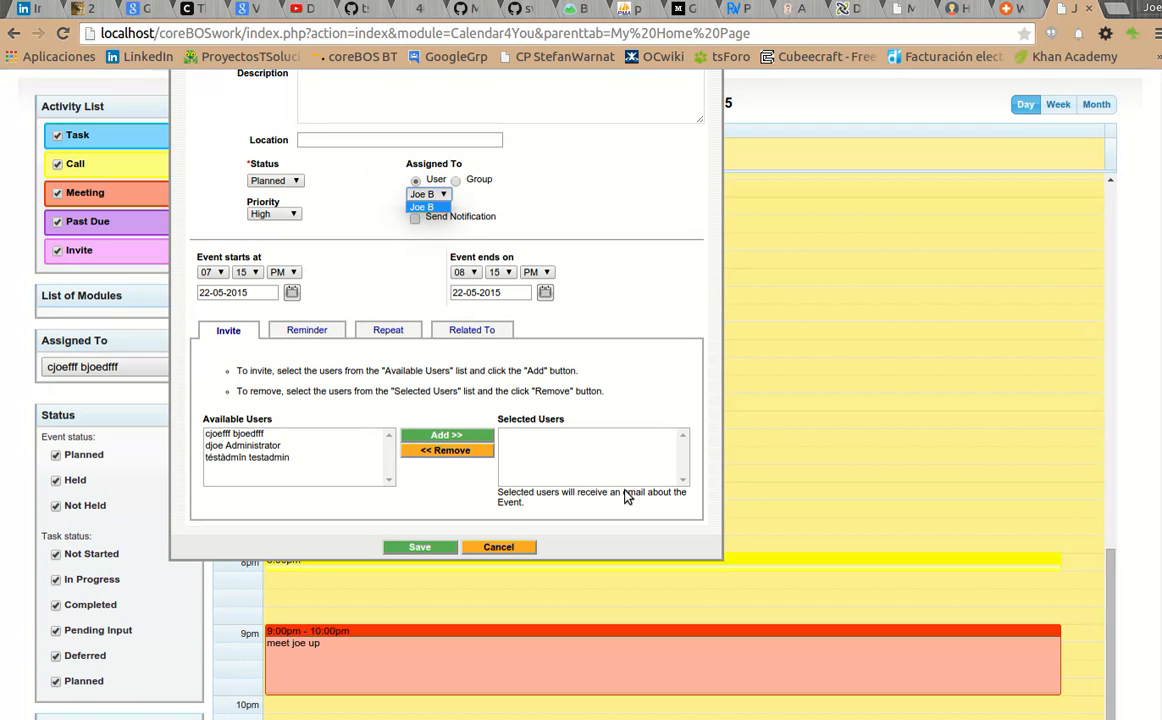
left_click(522, 547)
left_click(520, 547)
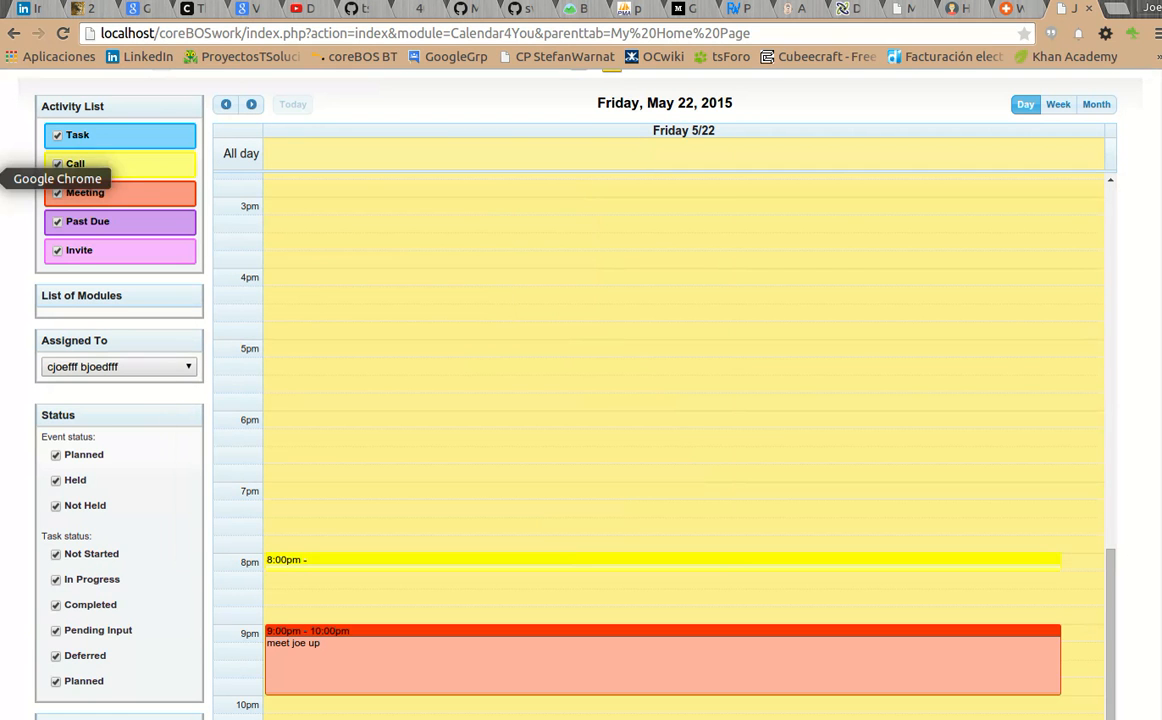
left_click(0, 137)
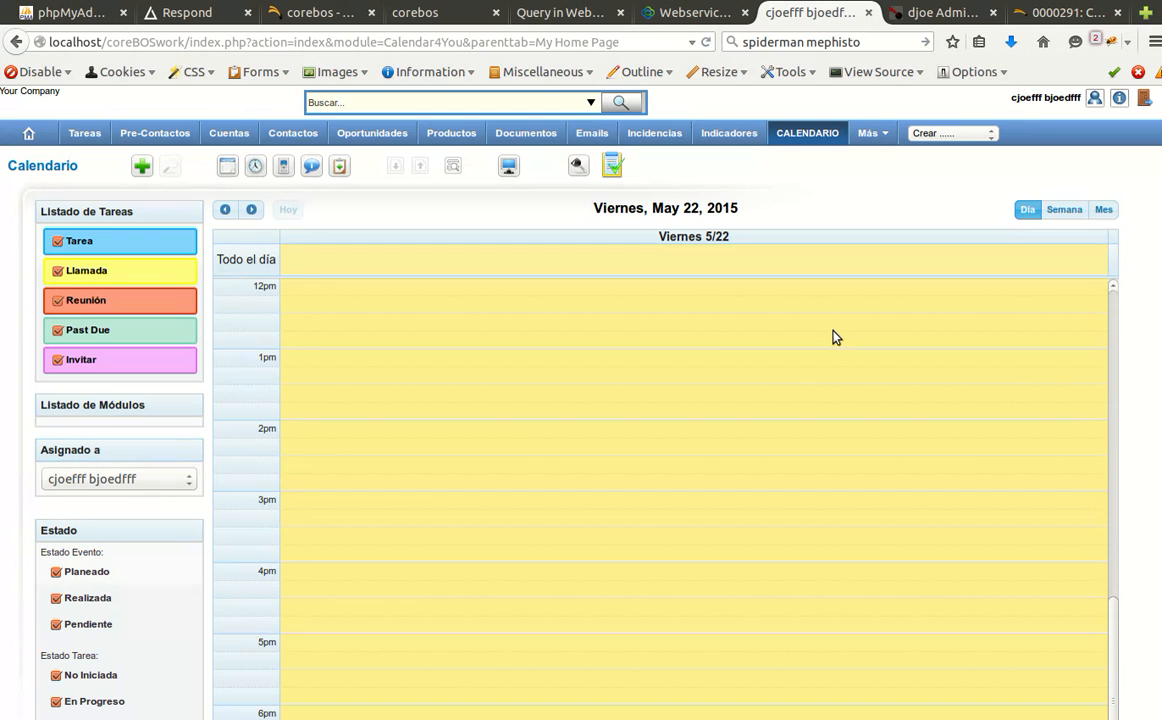
Start a new Llamada (call) at 7pm in the Spanish calendar.
scroll(760, 420, "down", 3)
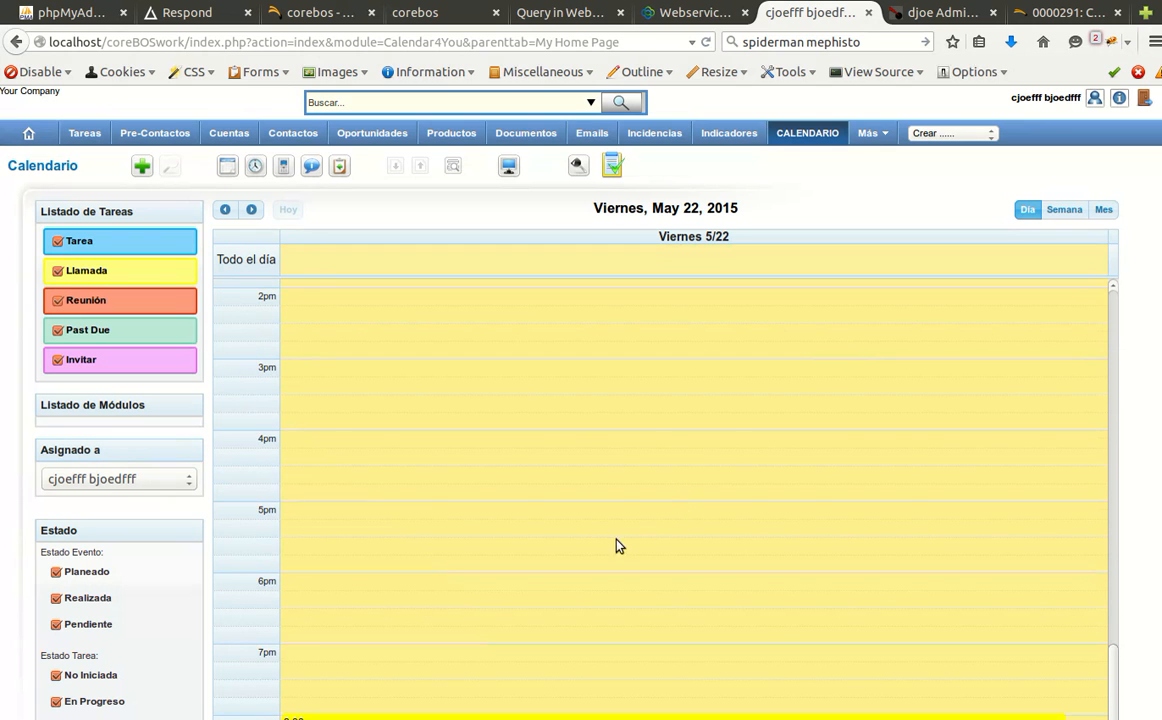
scroll(580, 575, "down", 2)
left_click(543, 562)
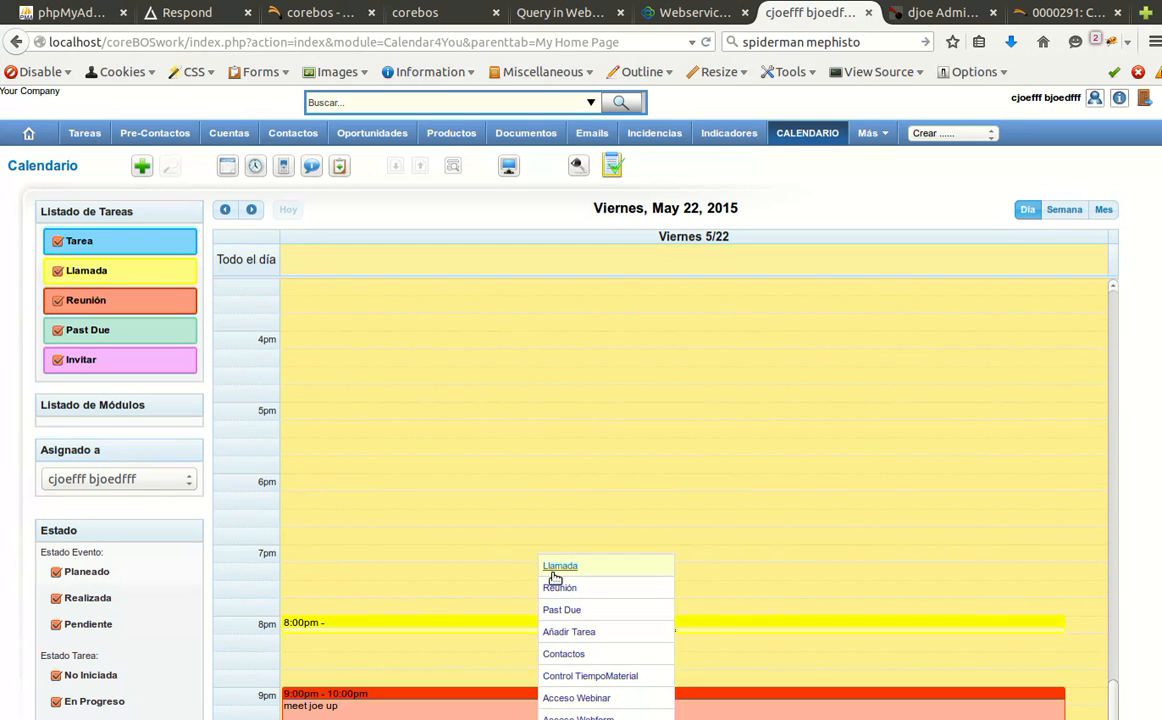
left_click(556, 568)
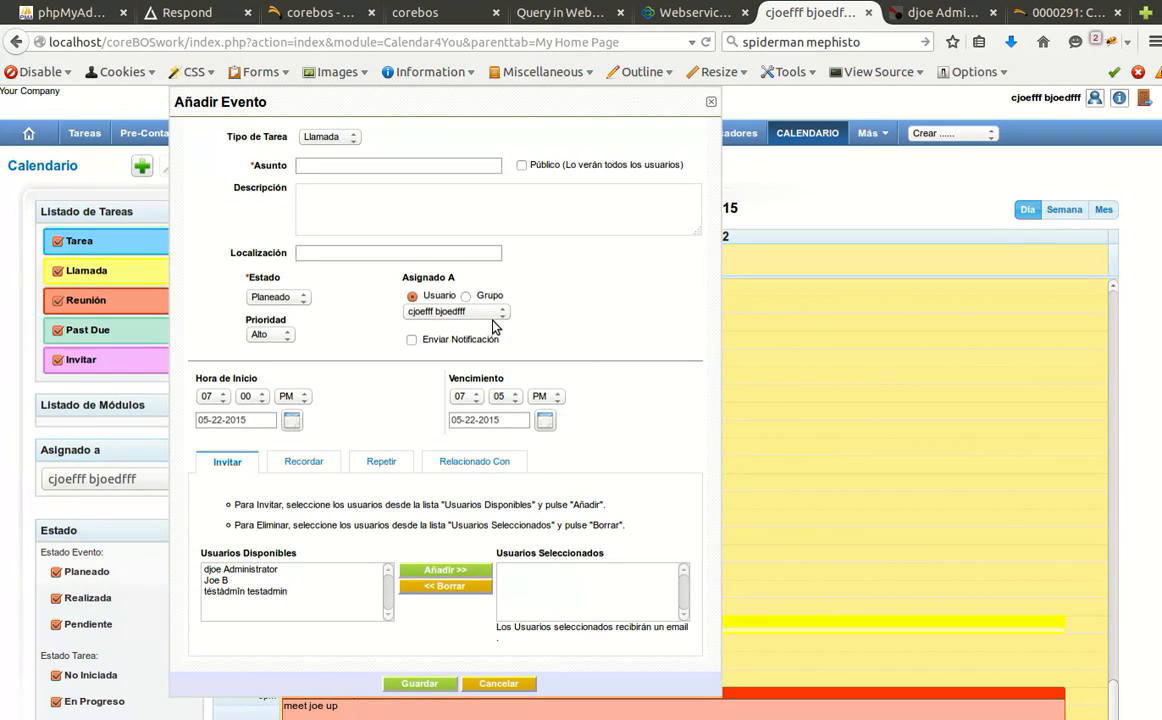
Confirm the call's Asignado A list offers three users, cancel it, and log out.
left_click(490, 314)
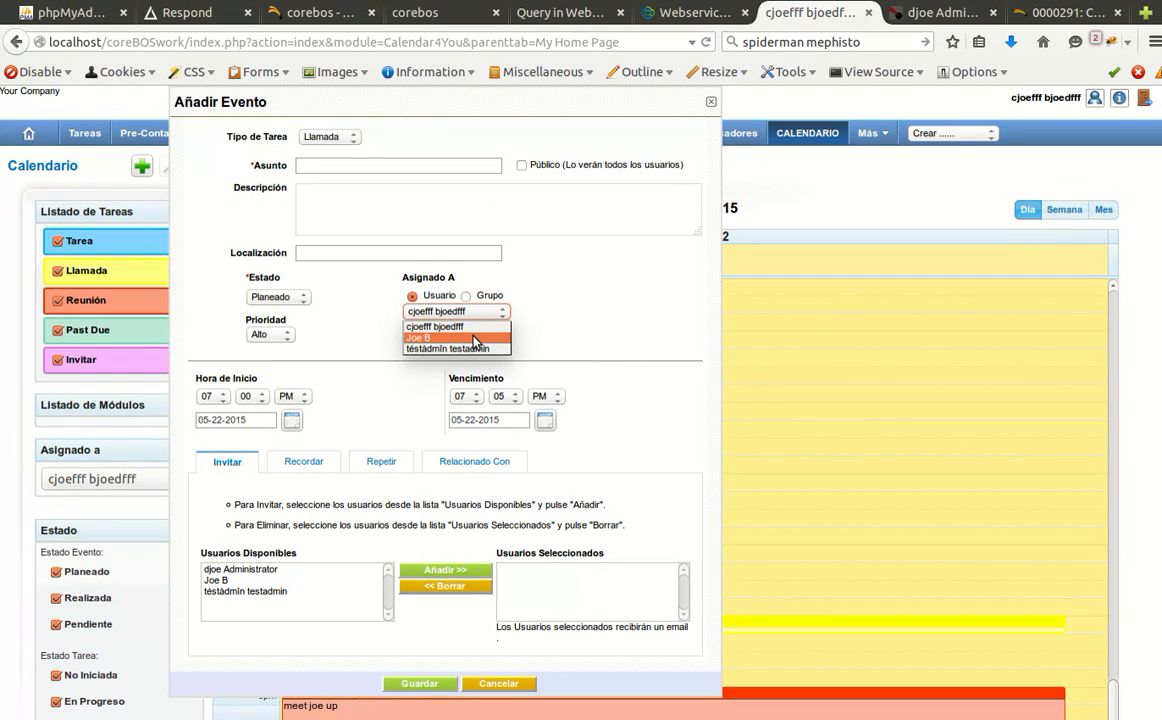
left_click(499, 685)
left_click(499, 685)
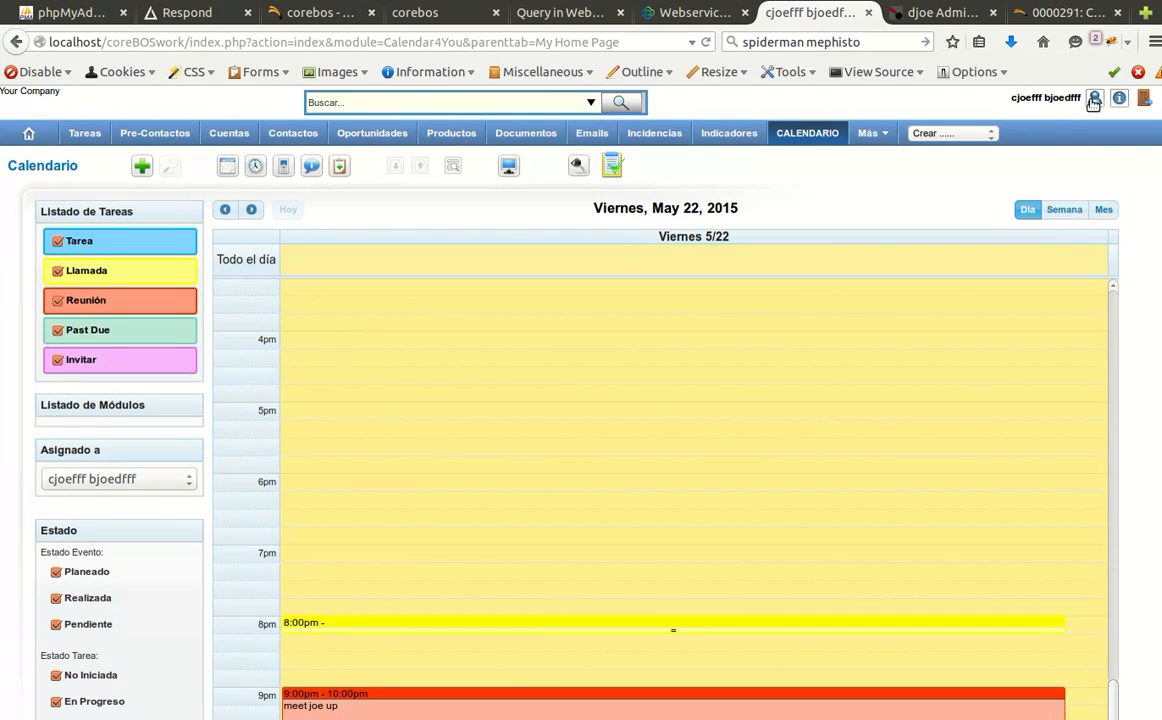
left_click(1146, 100)
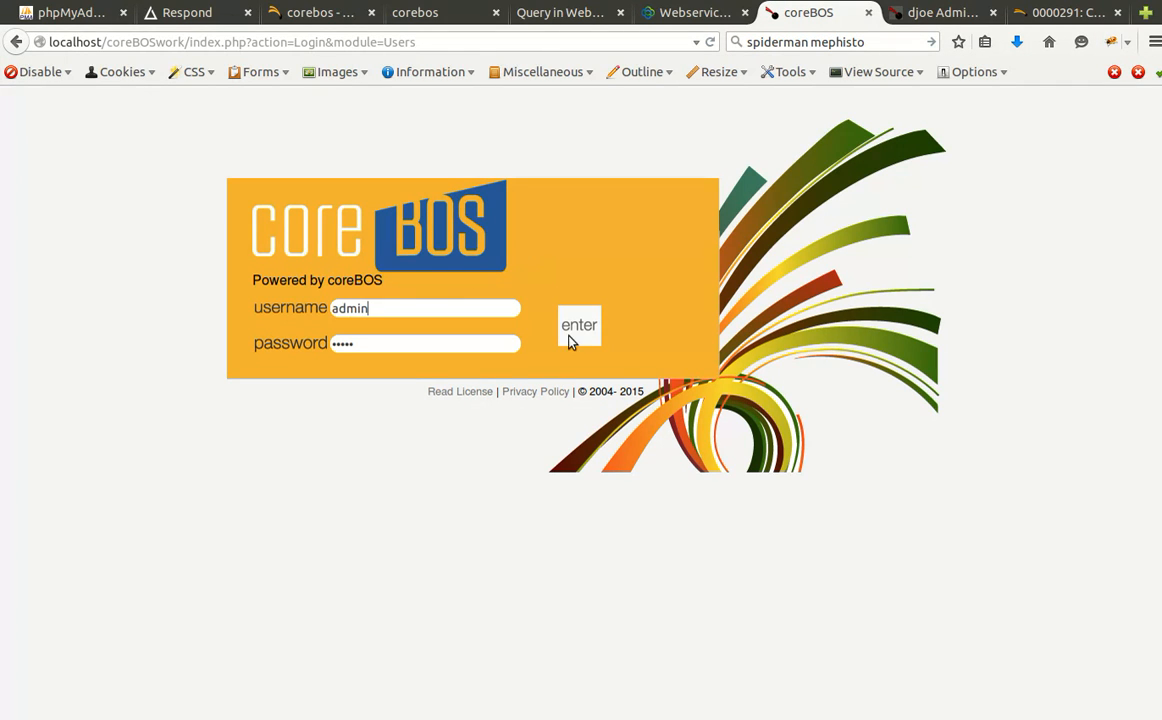
Sign in as admin and duplicate the joeb user from Settings > Users.
left_click(584, 340)
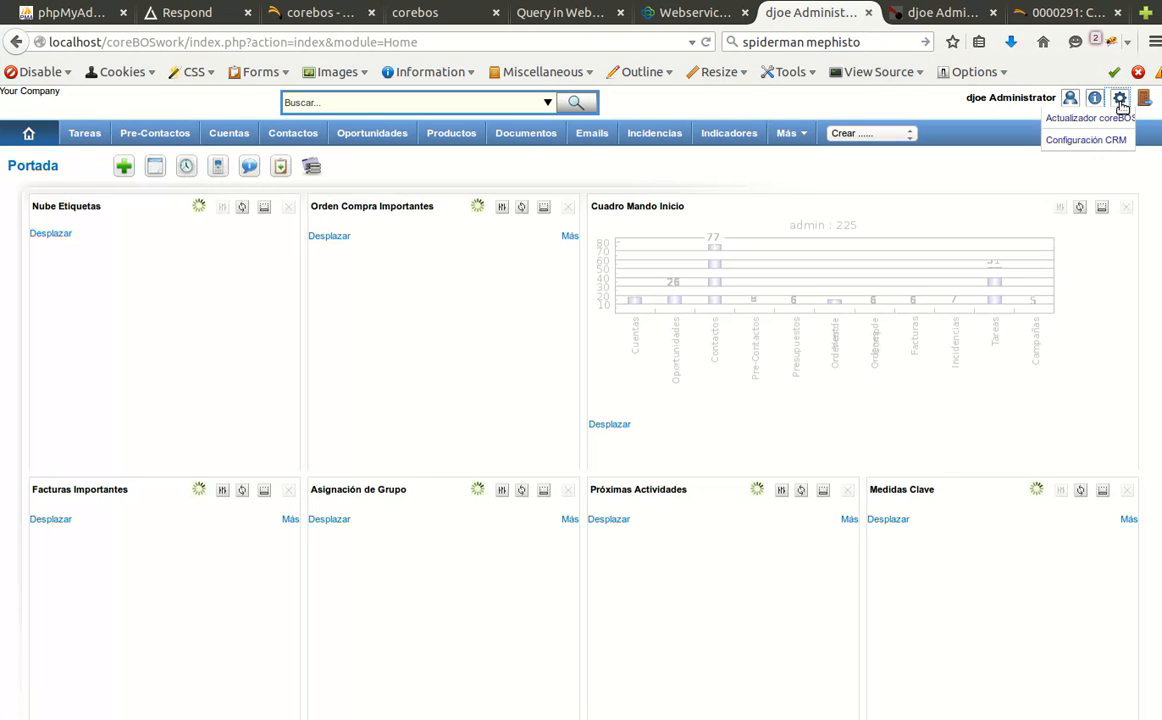
left_click(1122, 105)
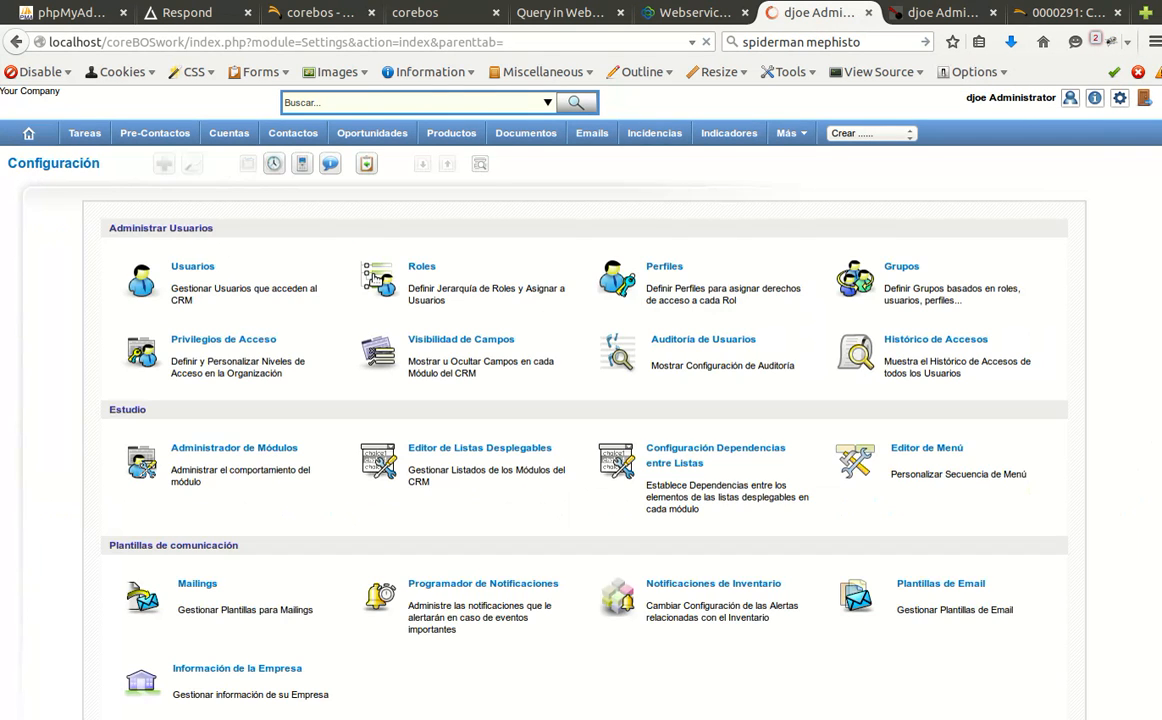
left_click(193, 267)
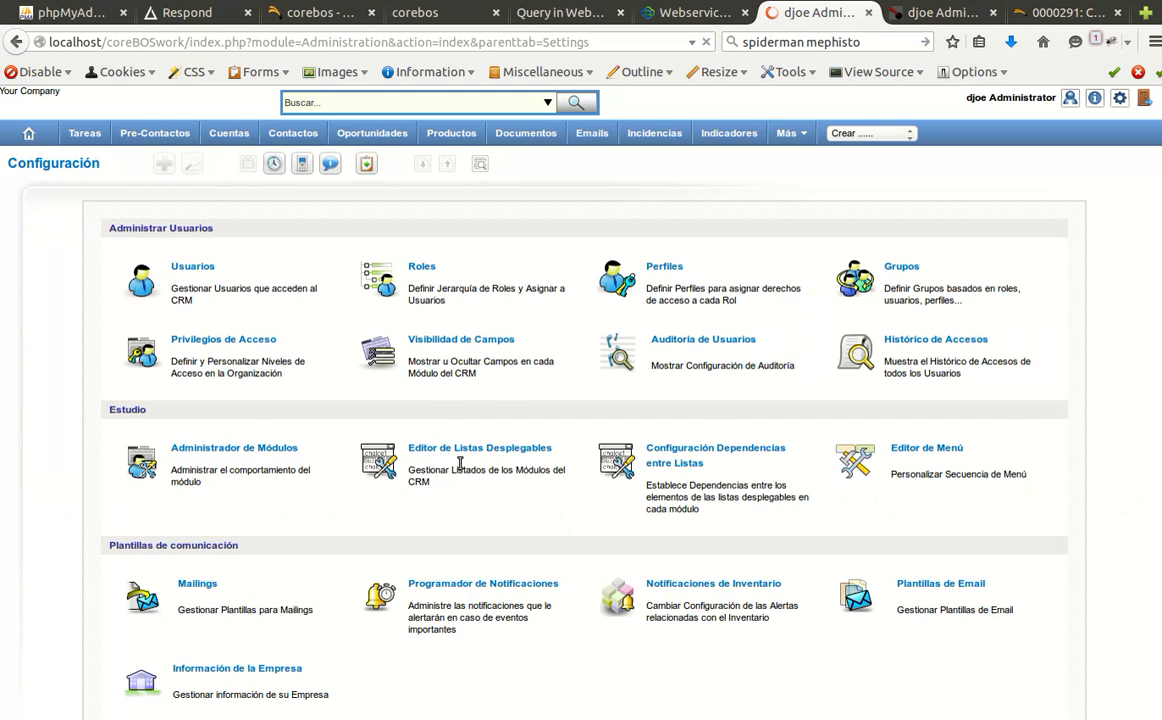
left_click(358, 466)
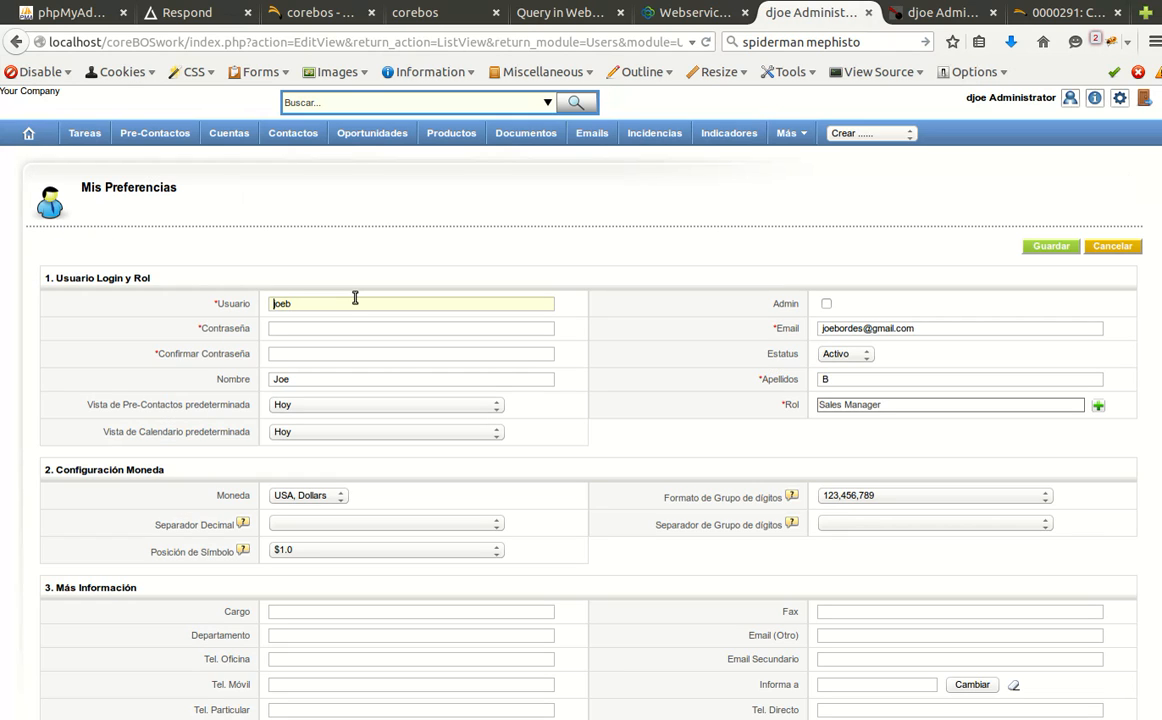
Rename the copy to username joeb2, name Joe2 B2, set its password, and save it.
left_click(355, 298)
type("2")
left_click(290, 328)
key("Tab")
left_click(310, 378)
type("2")
left_click(881, 380)
type("2")
left_click(1051, 246)
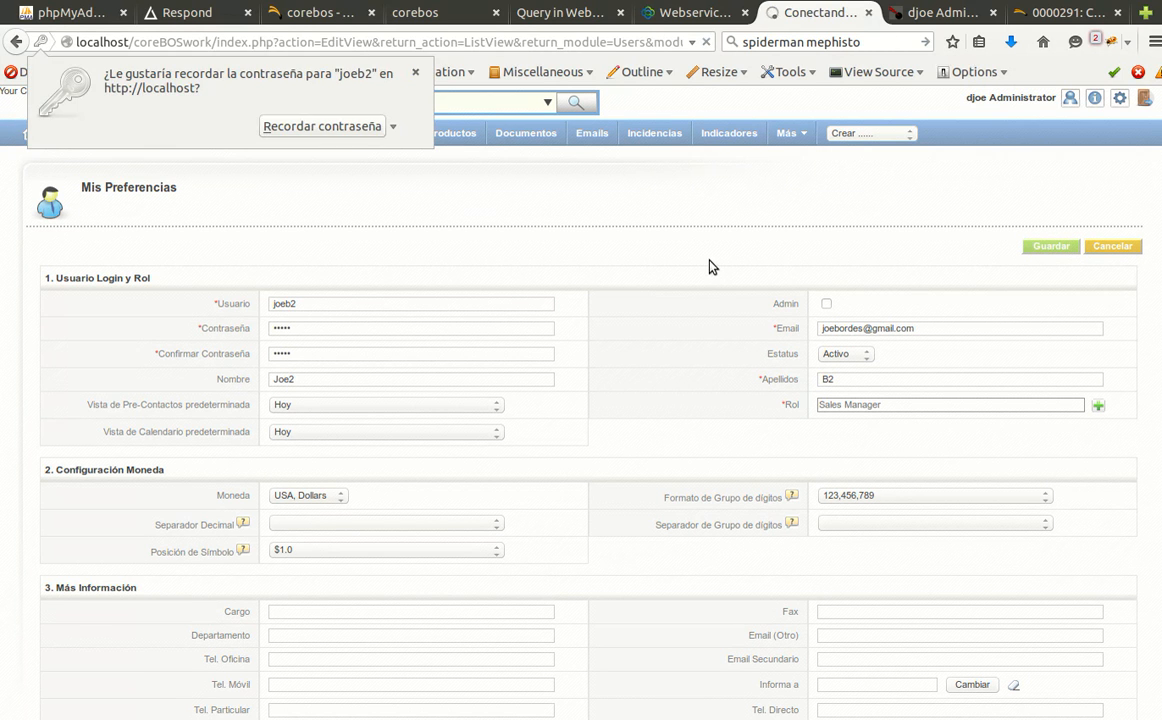
left_click(415, 72)
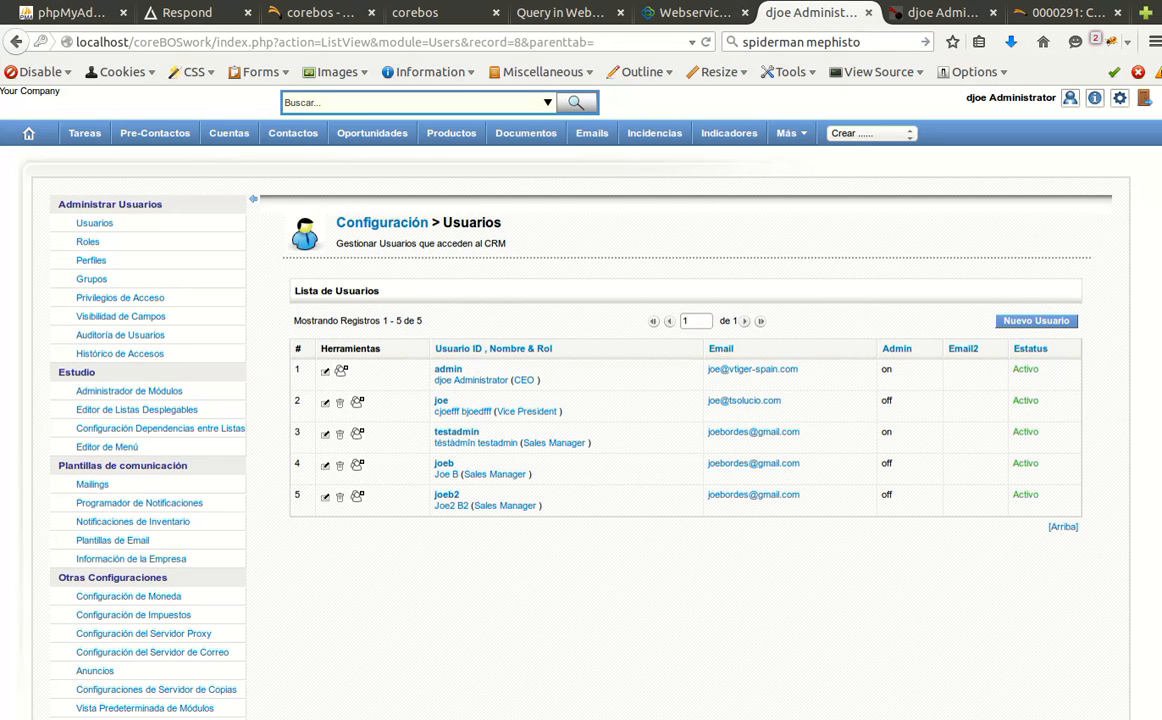
key("F5")
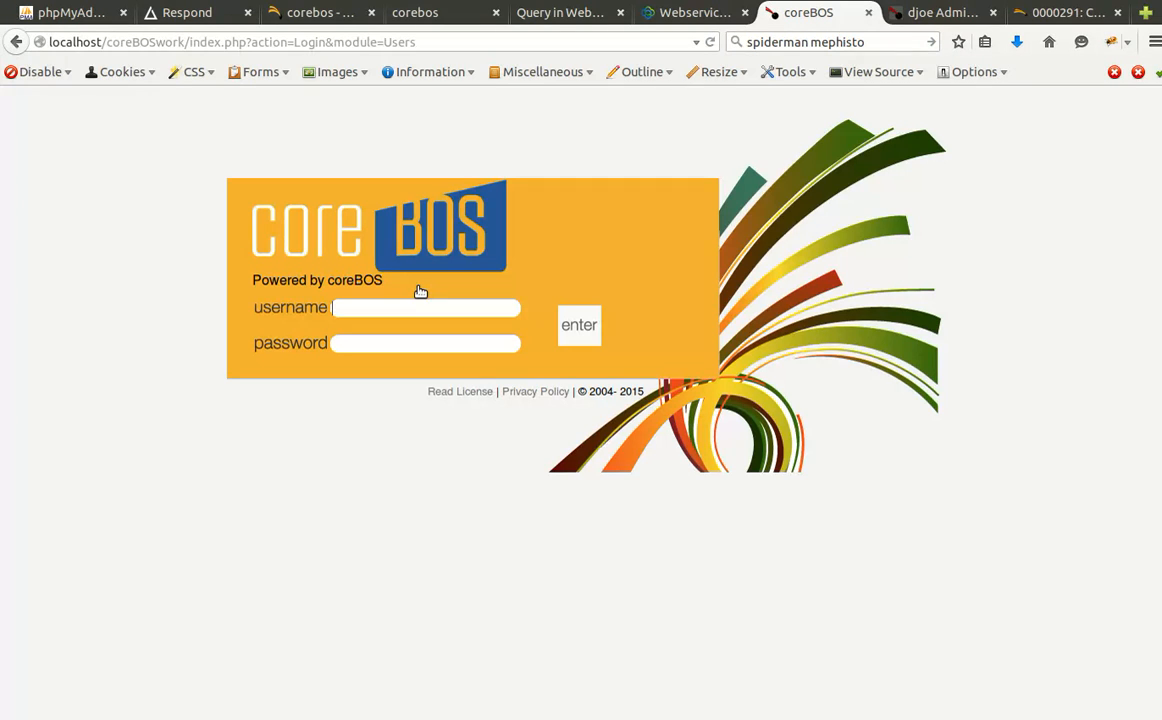
Log in to coreBOS as joeb2 with its password.
type("joeb2")
key("Tab")
type("•••••")
key("Return")
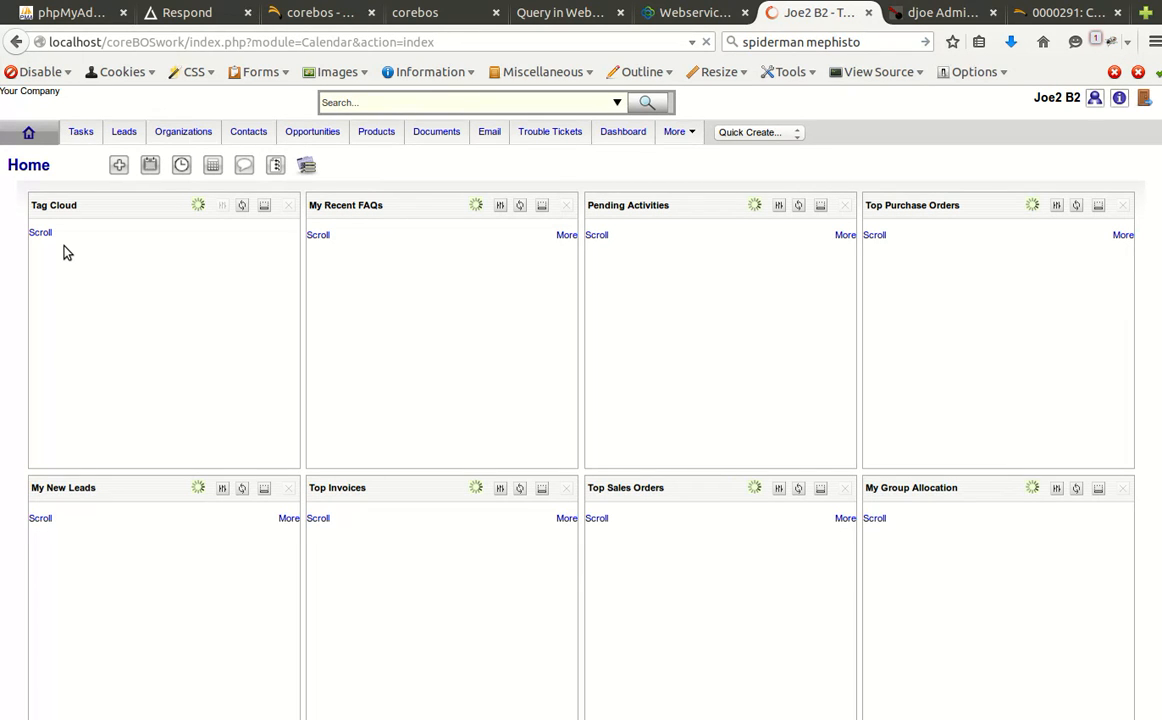
Open joeb2's calendar and check Assigned To lists only Joe2 B2.
left_click(77, 270)
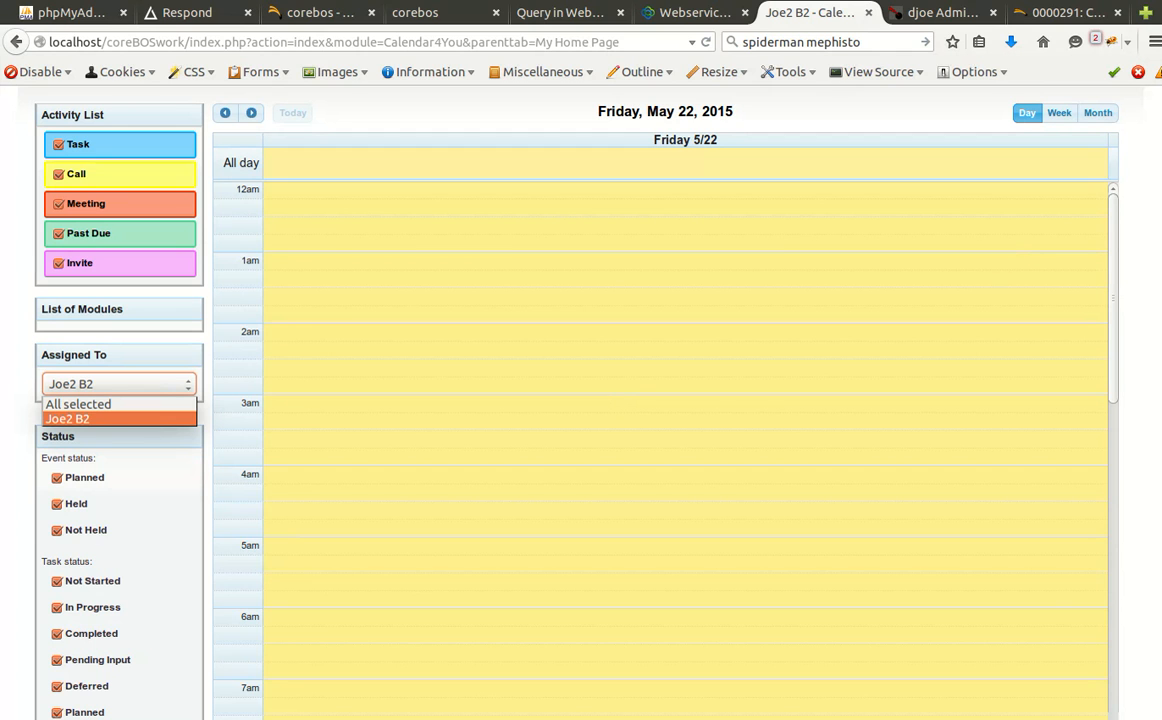
left_click(68, 418)
scroll(660, 400, "up", 2)
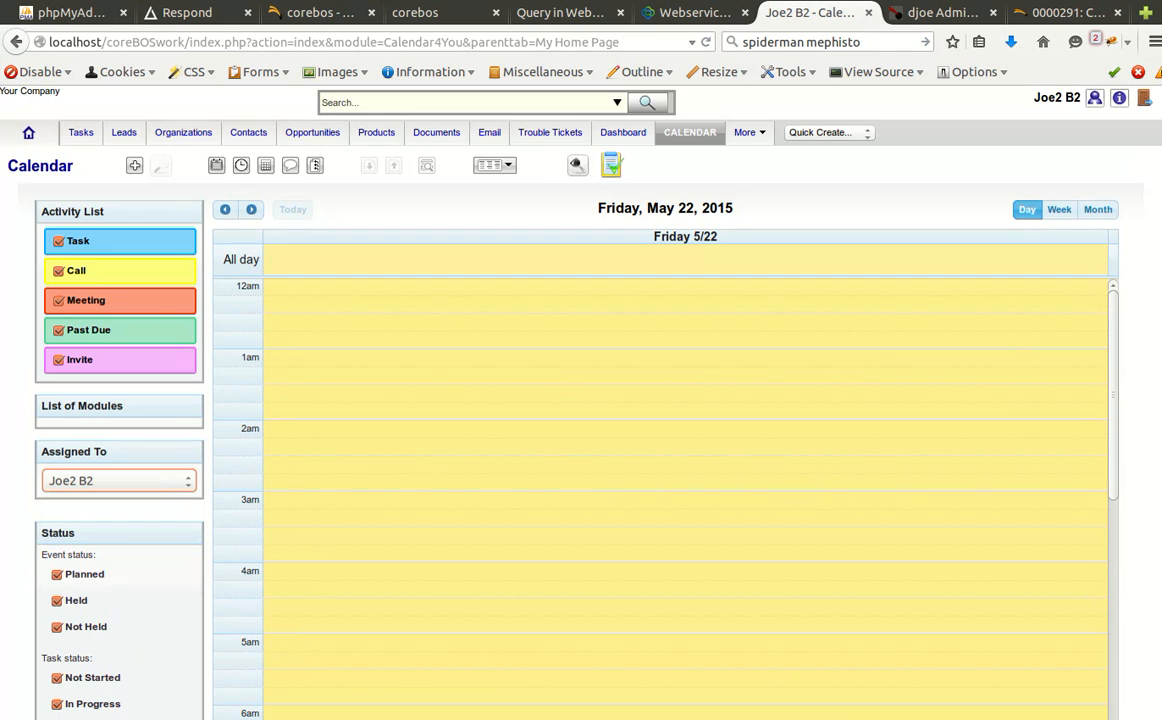
Log out of joeb2 and sign in as admin with the saved credentials.
left_click(1145, 103)
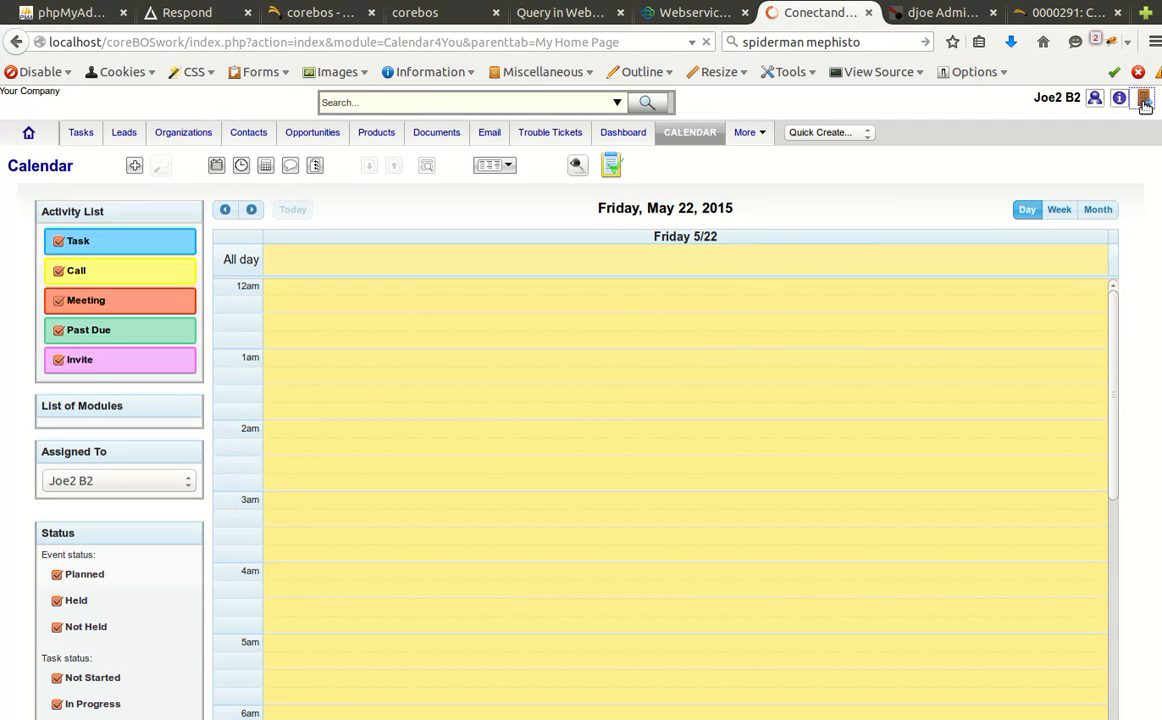
left_click(352, 309)
left_click(353, 327)
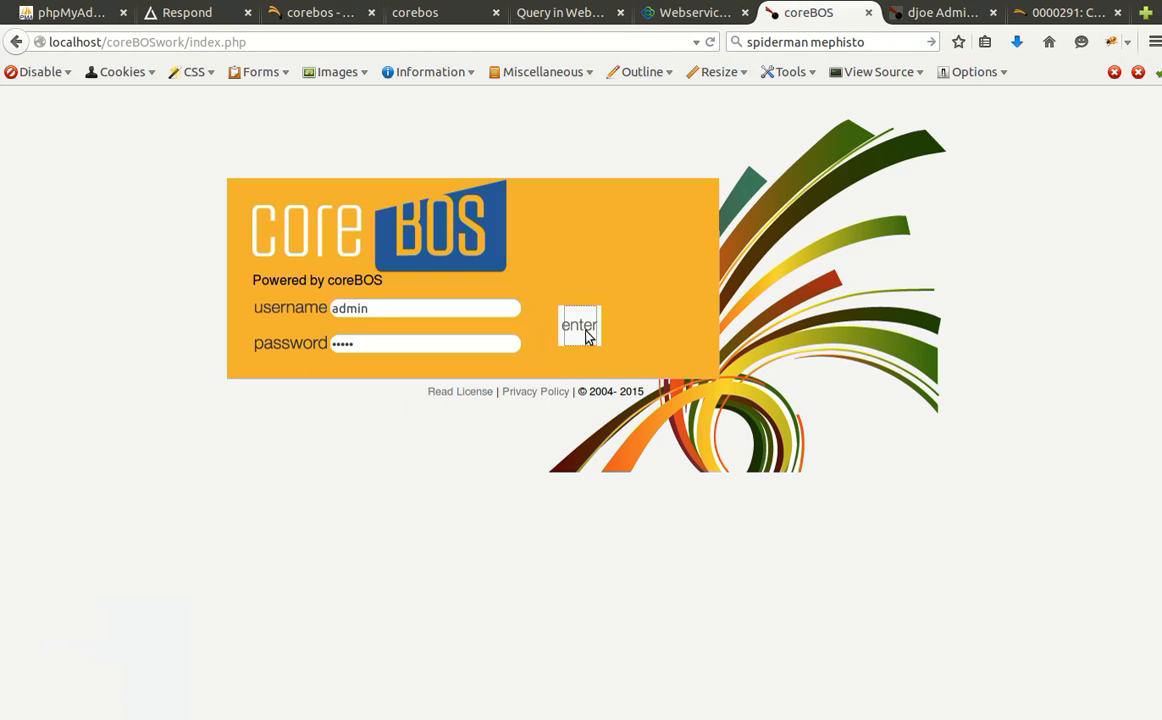
left_click(589, 336)
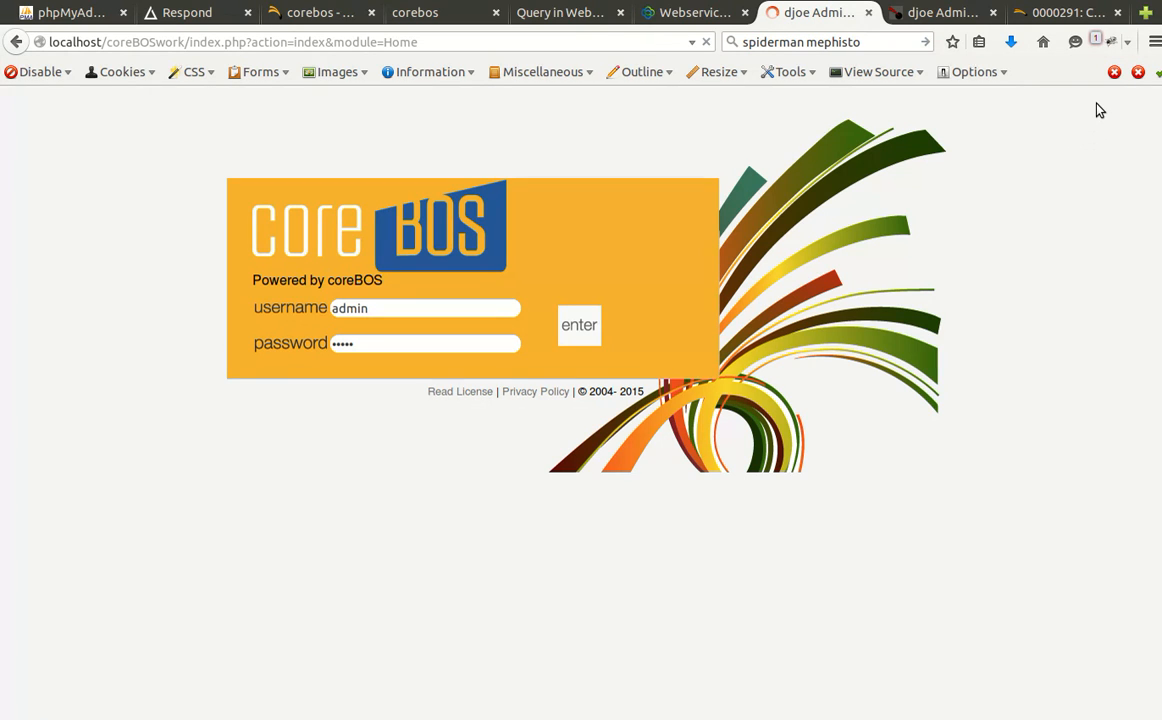
In Configuración CRM > Privilegios de Acceso, edit and save the global access privileges.
mouse_move(1121, 99)
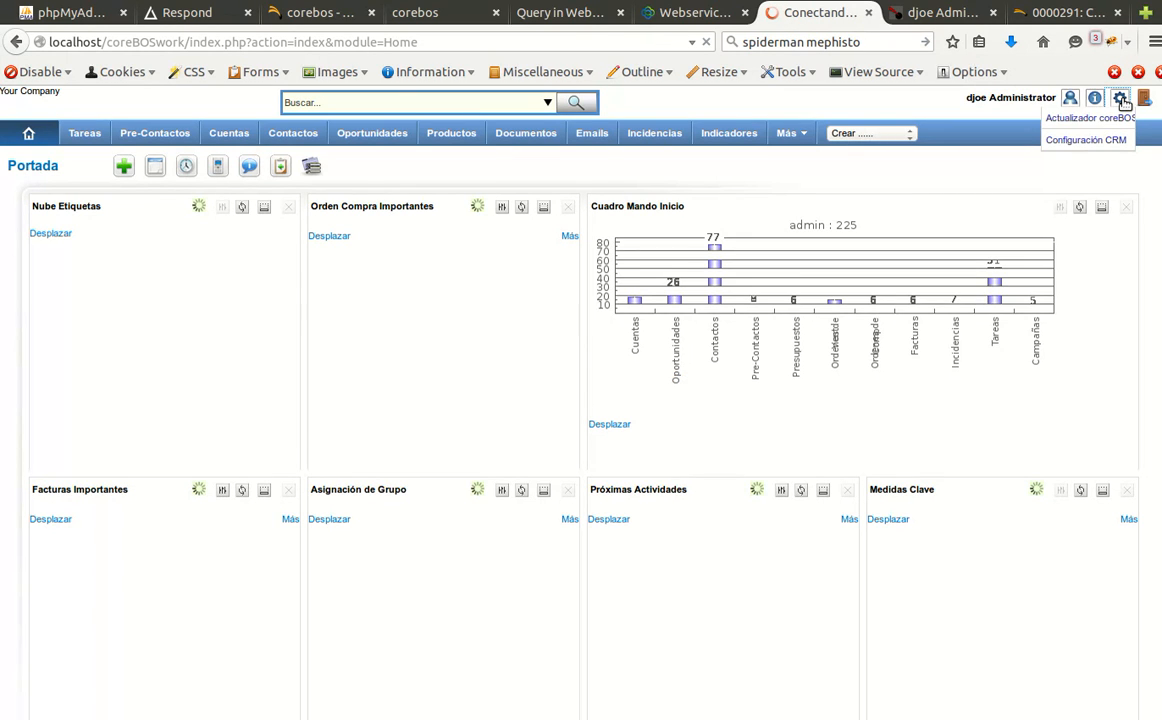
left_click(1086, 140)
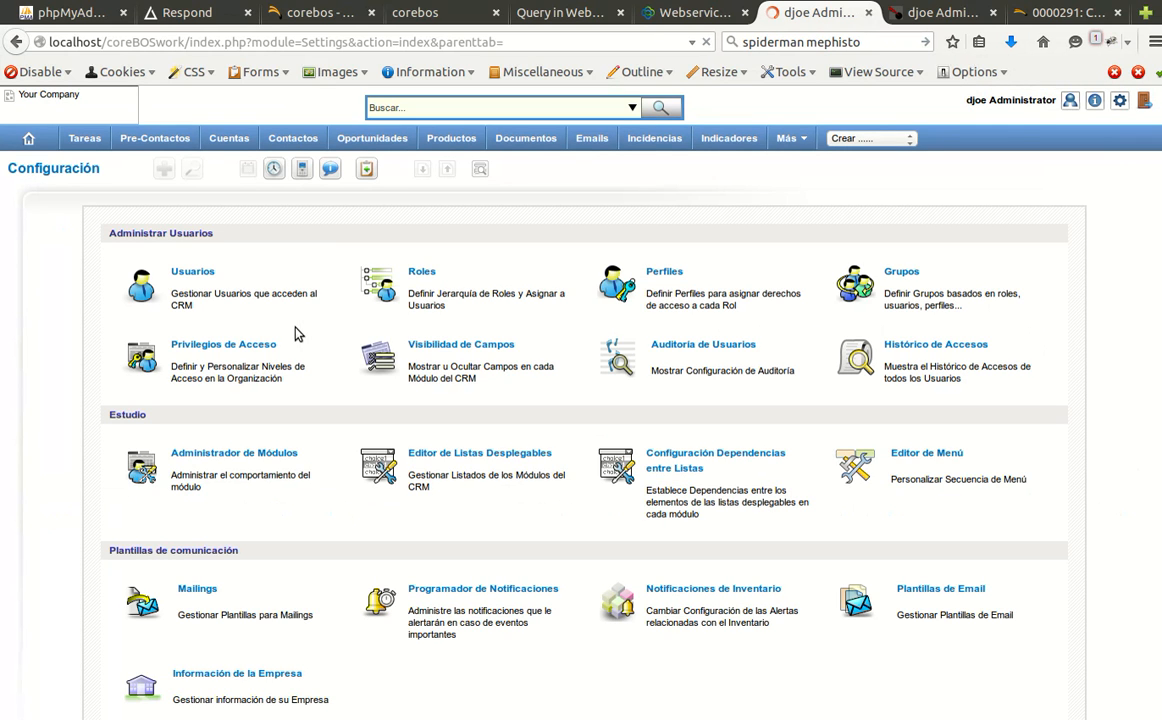
left_click(212, 340)
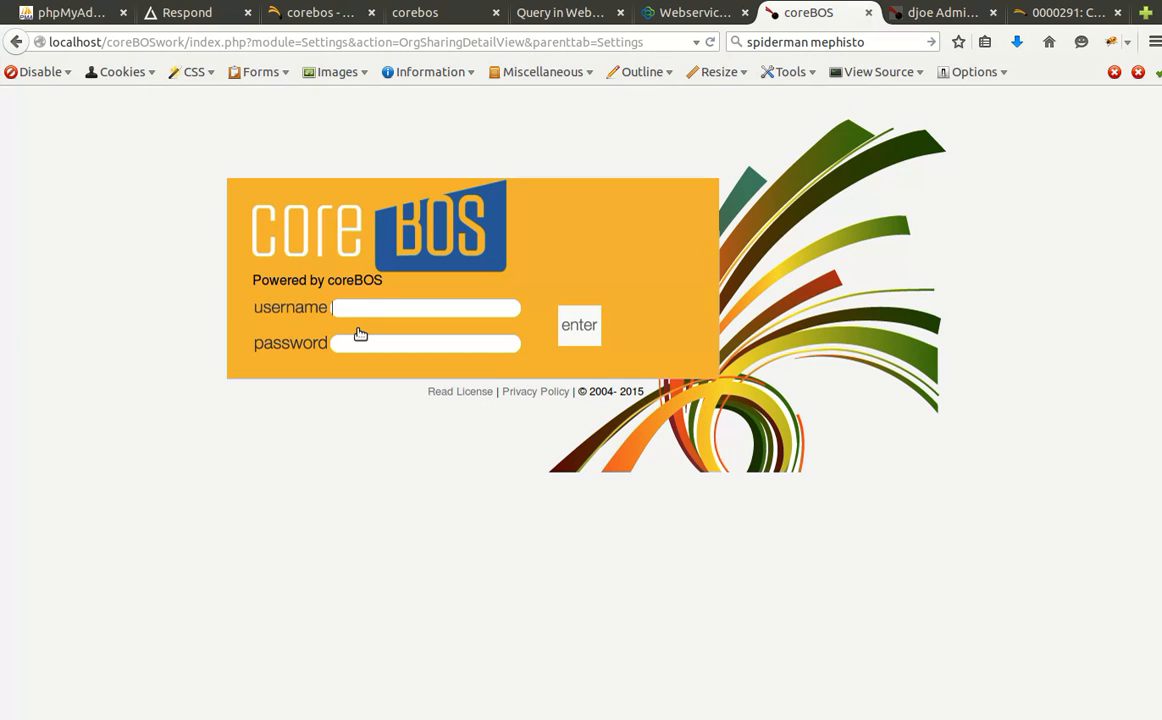
left_click(560, 322)
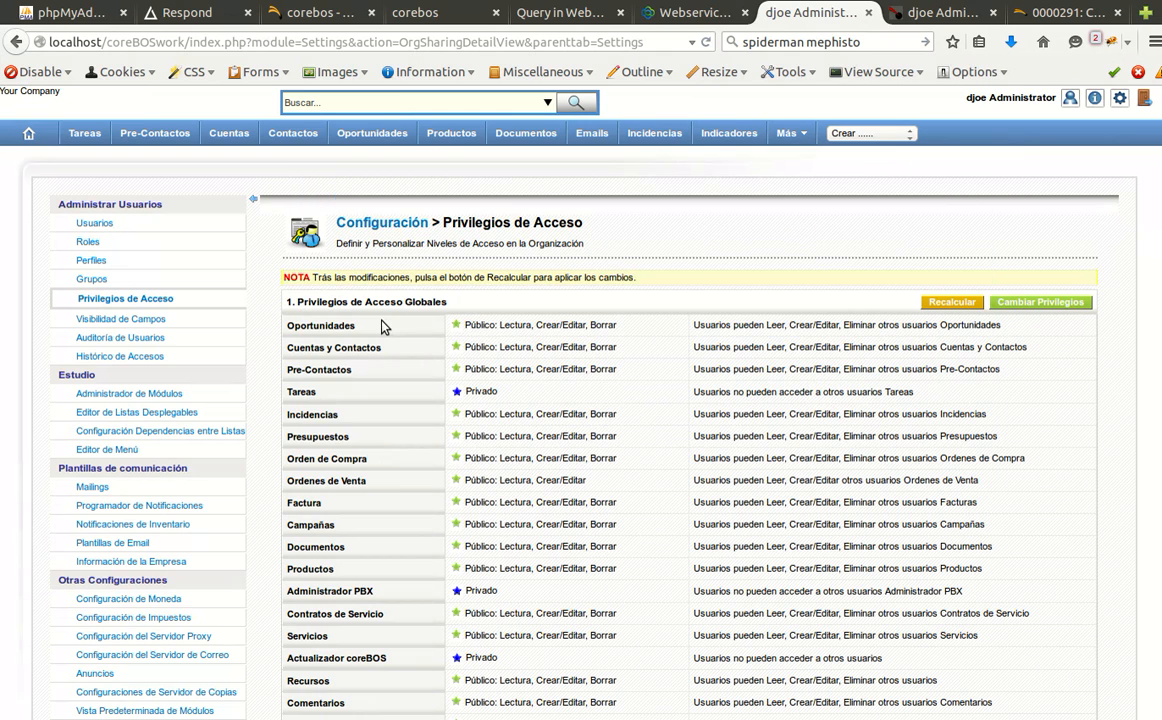
left_click(1012, 303)
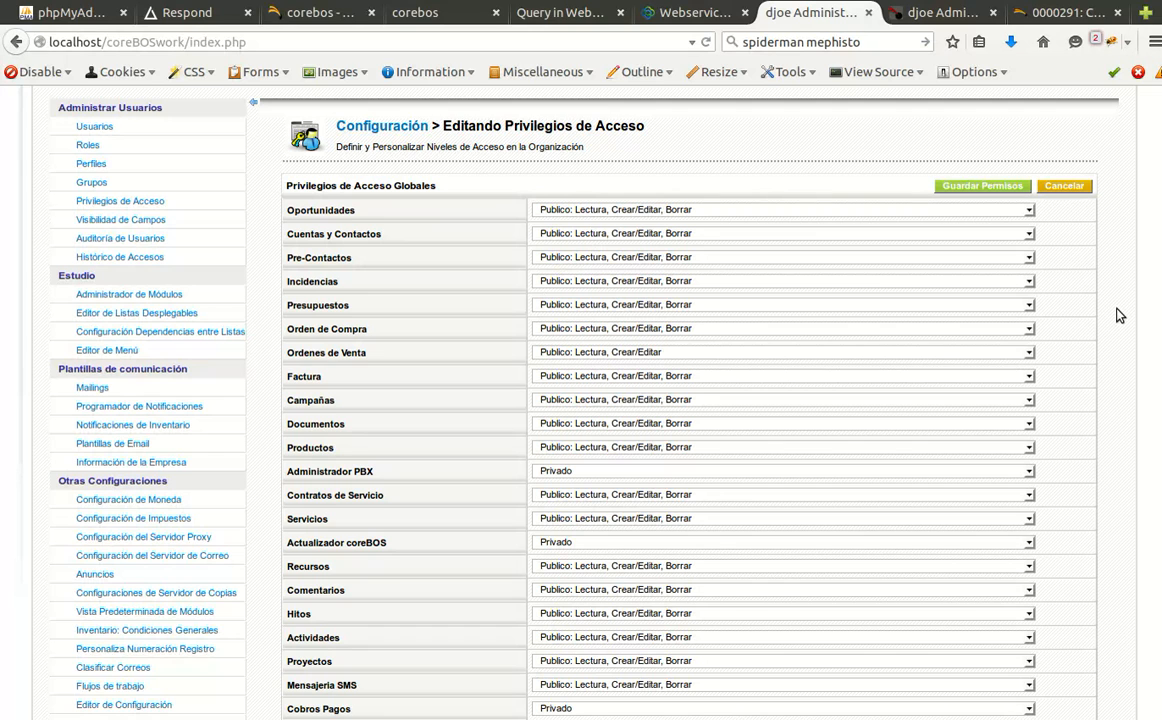
scroll(1119, 315, "up", 1)
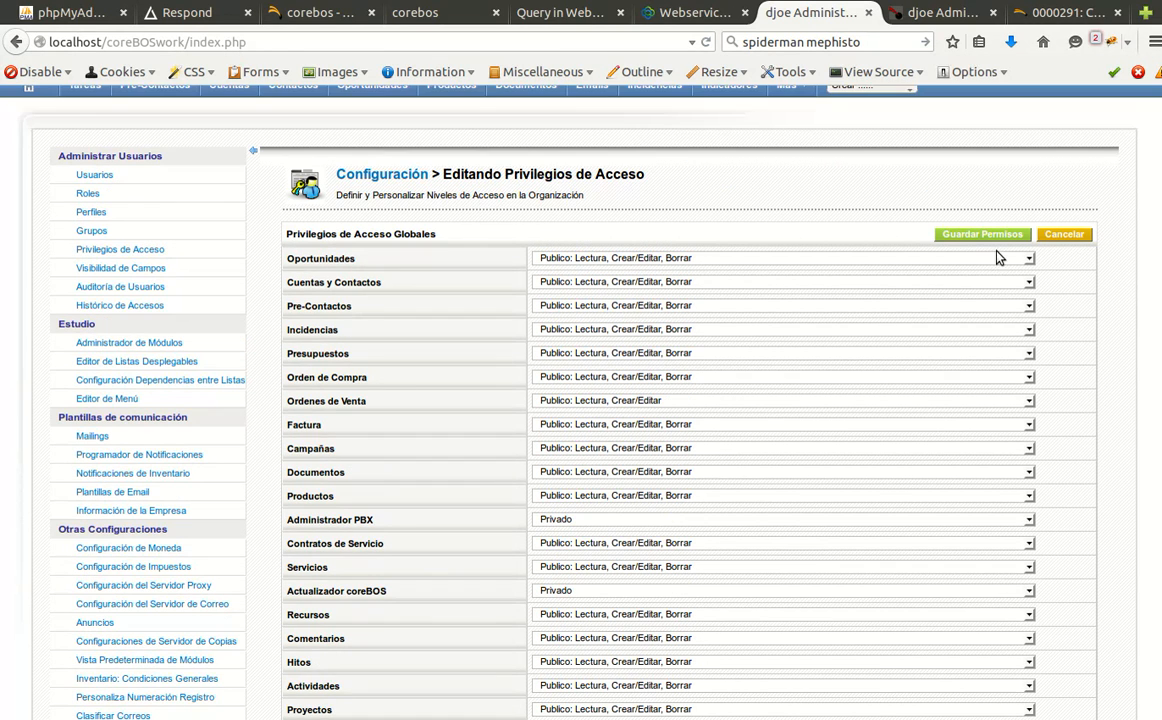
left_click(986, 236)
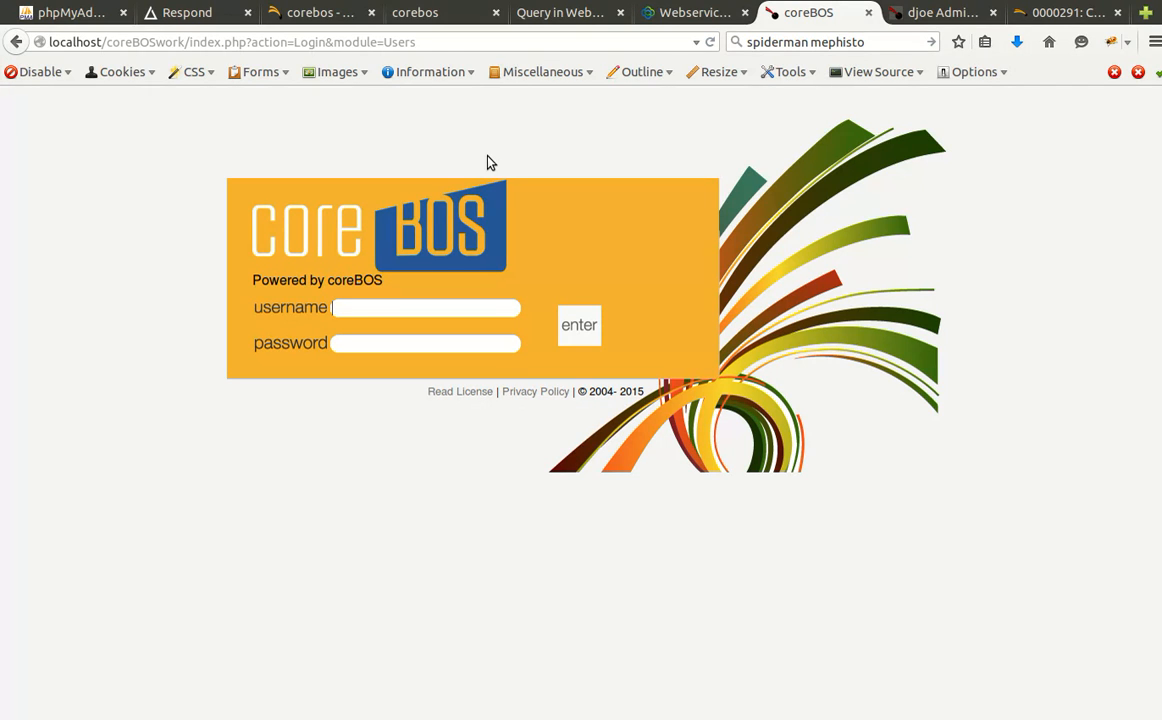
Log in as joeb2 with its password and dismiss the remember-password prompt.
key("Tab")
key("Return")
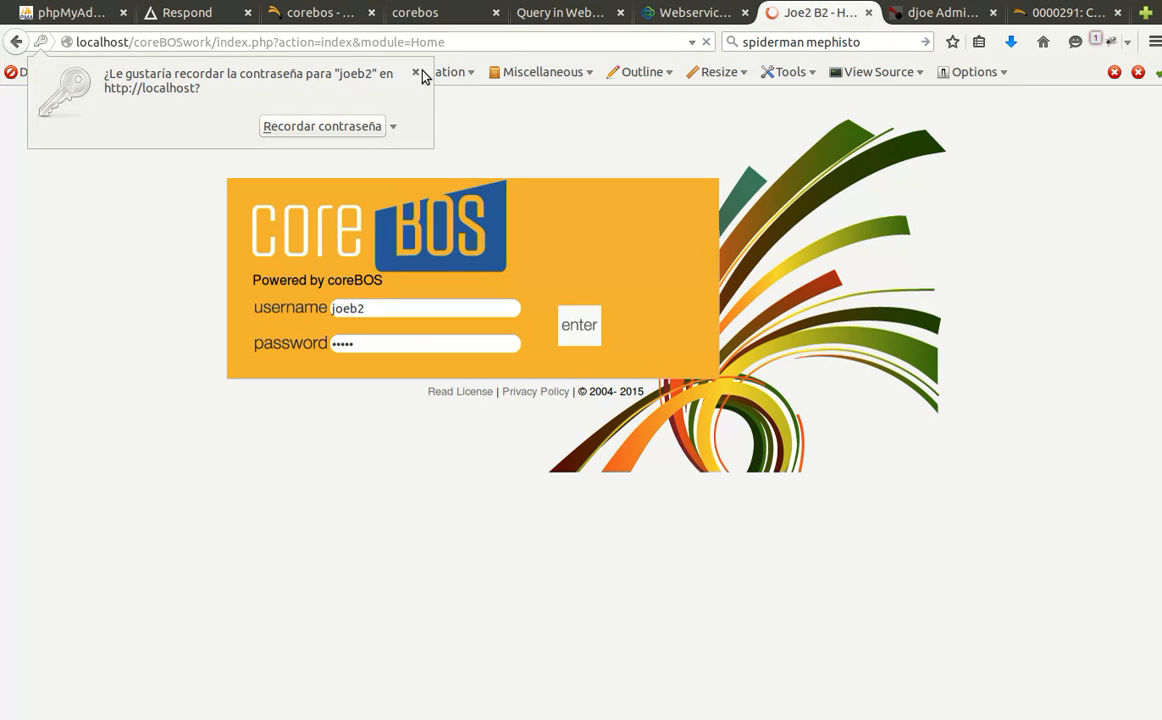
left_click(416, 73)
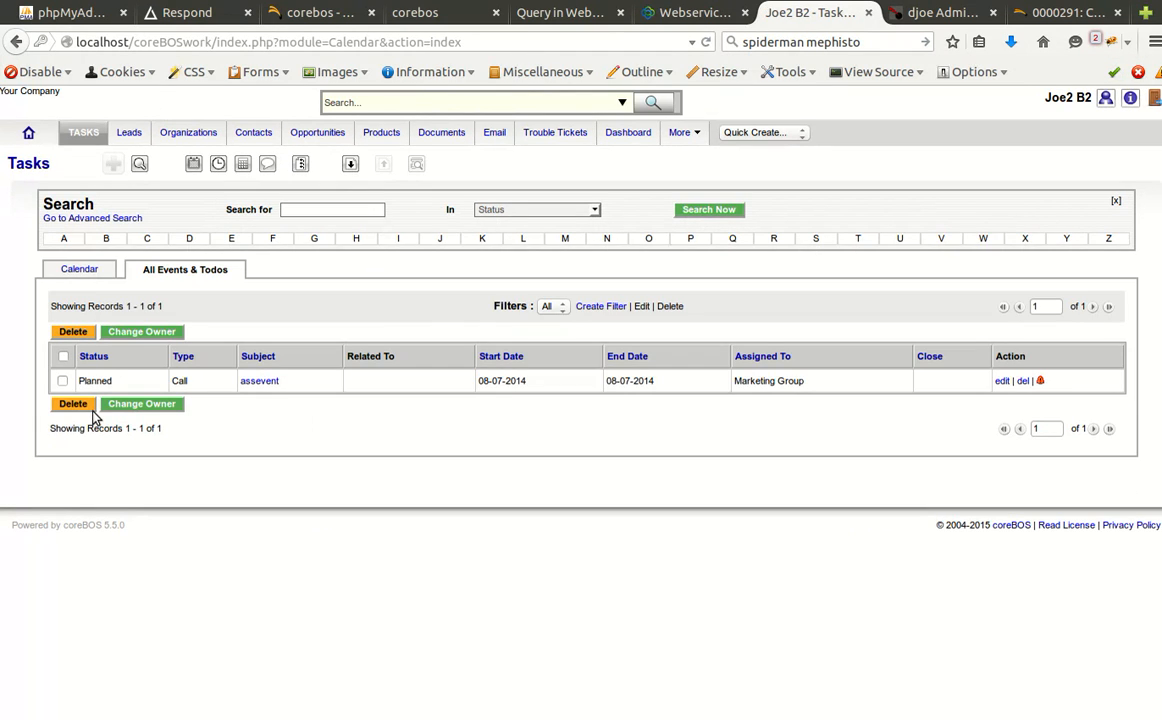
Open the day calendar, list the viewable users, and start then discard a 9am call.
left_click(86, 271)
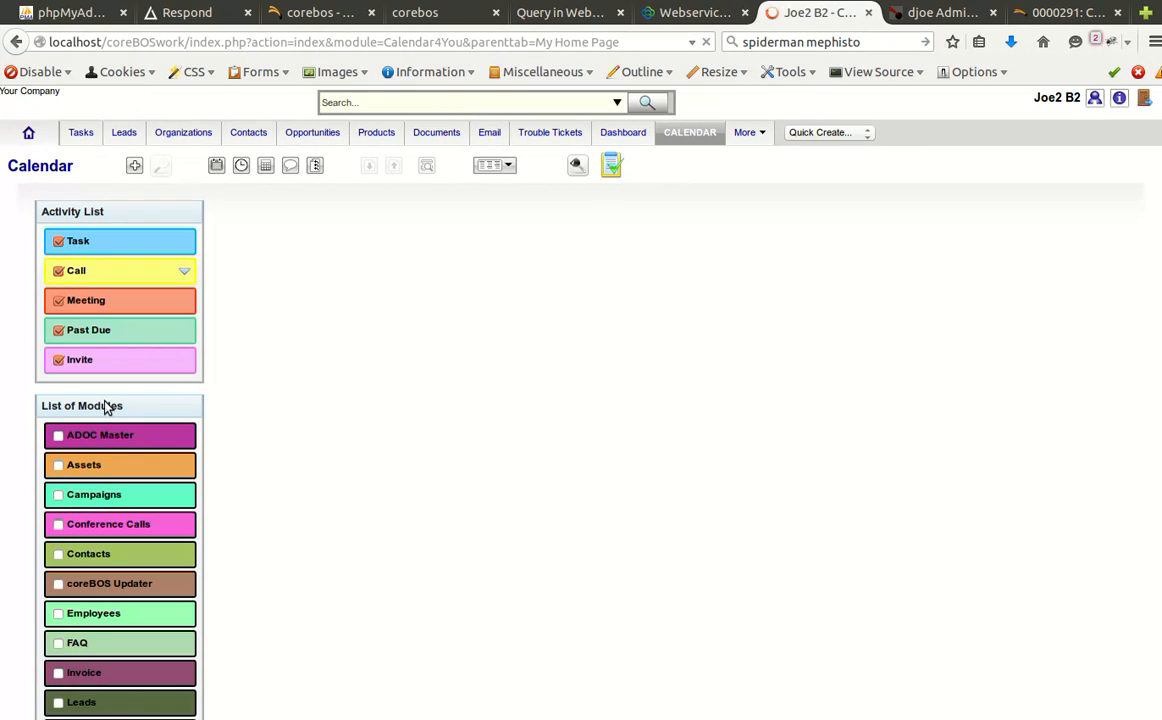
left_click(100, 408)
left_click(108, 482)
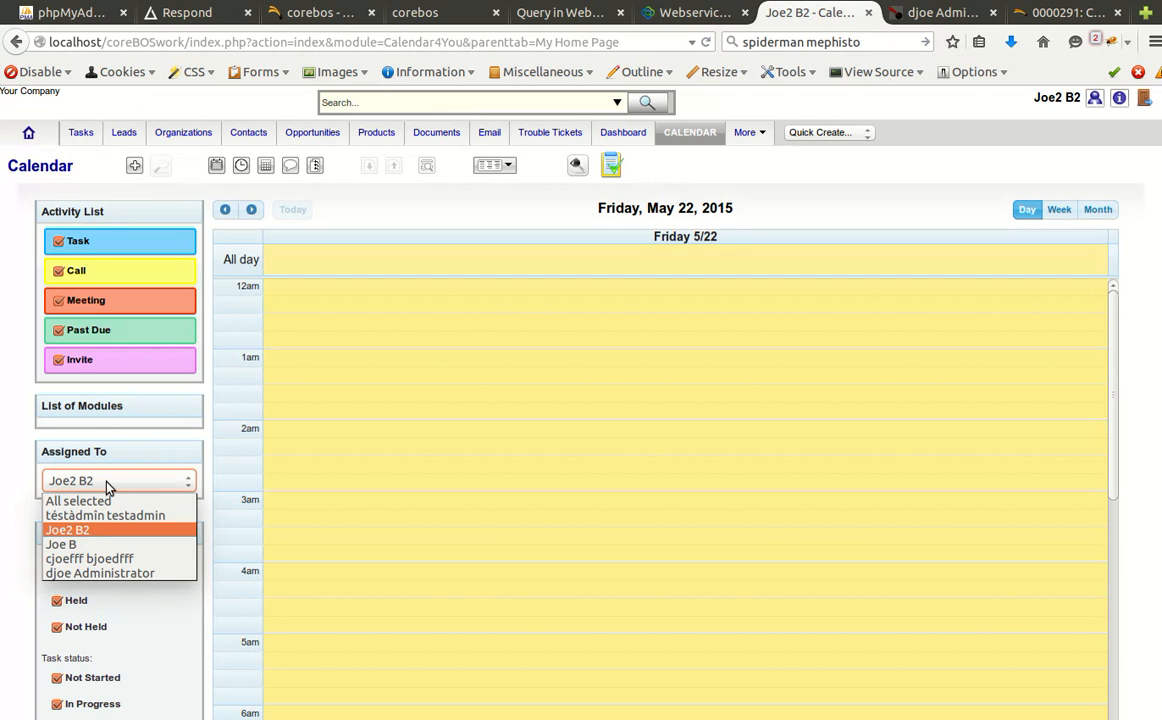
scroll(563, 571, "down", 5)
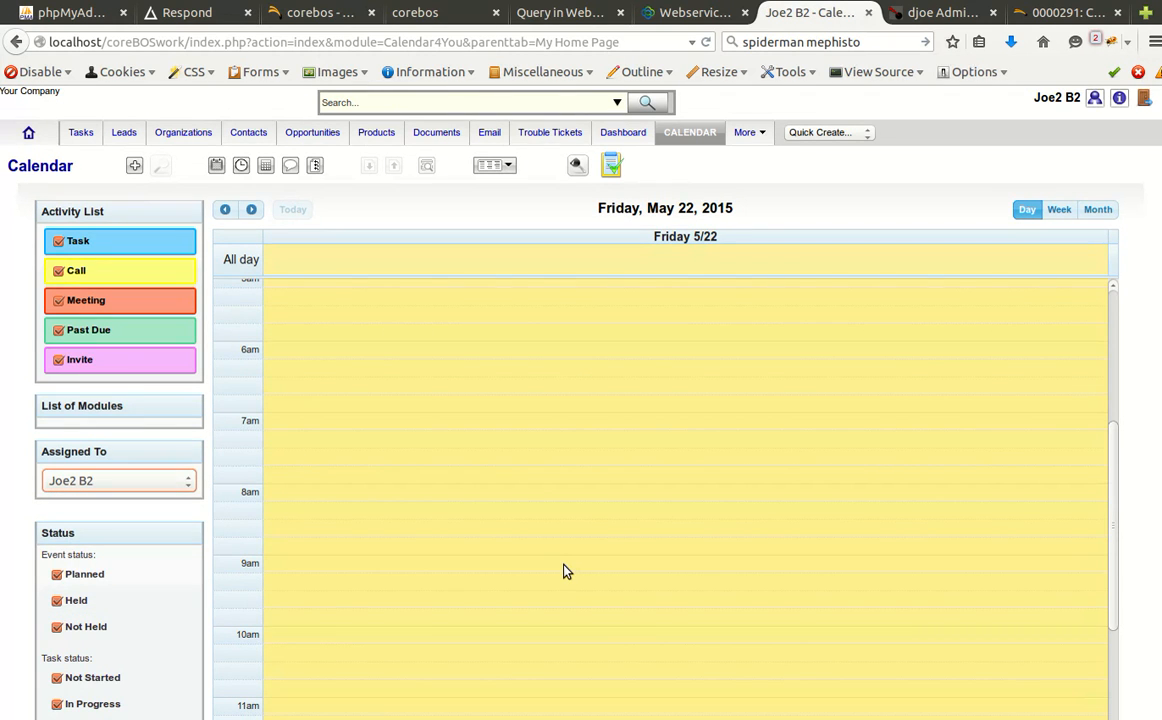
left_click(563, 571)
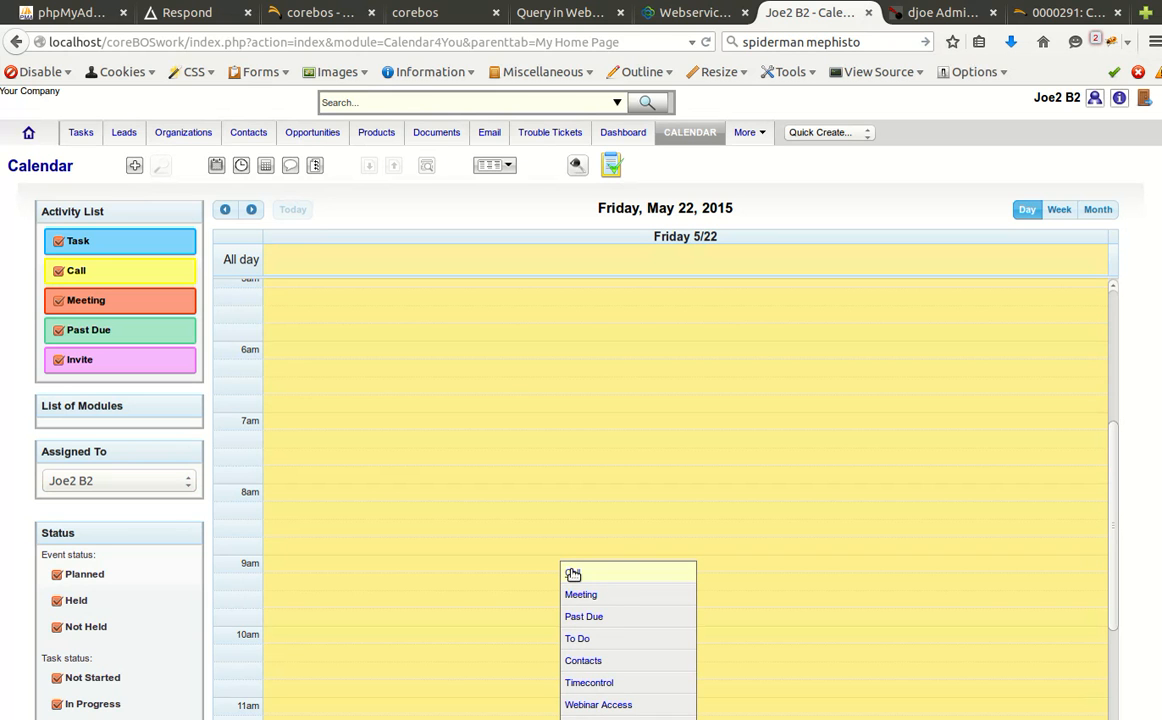
left_click(573, 575)
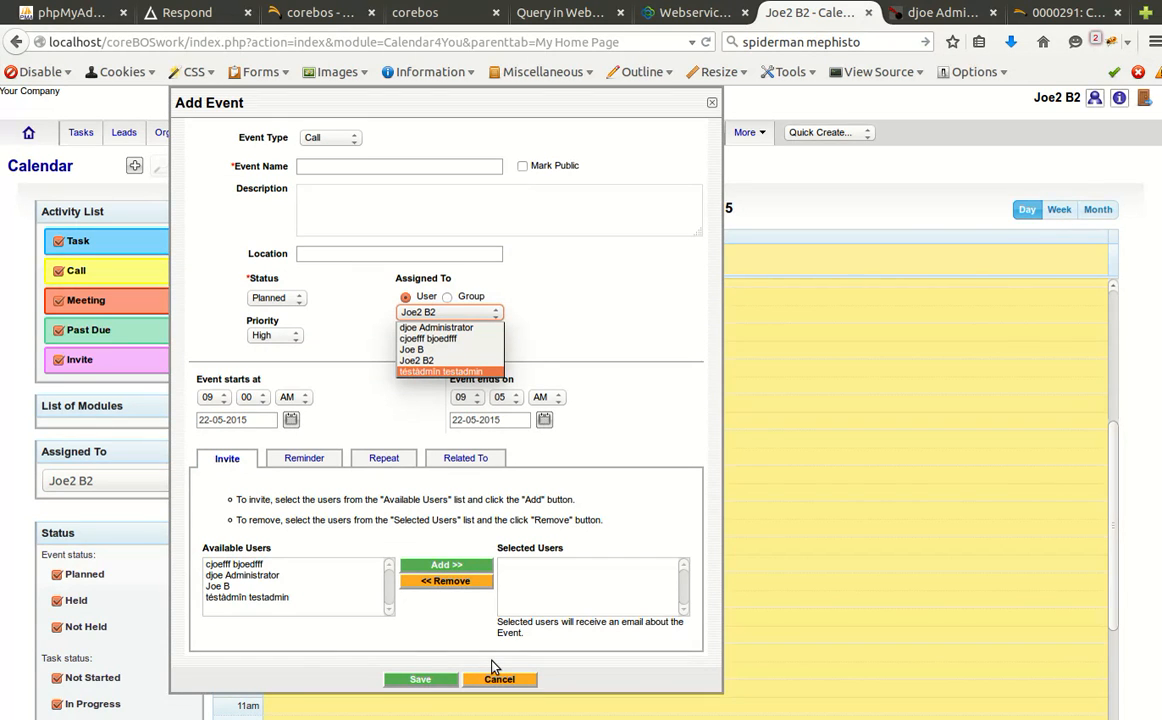
left_click(499, 683)
left_click(499, 681)
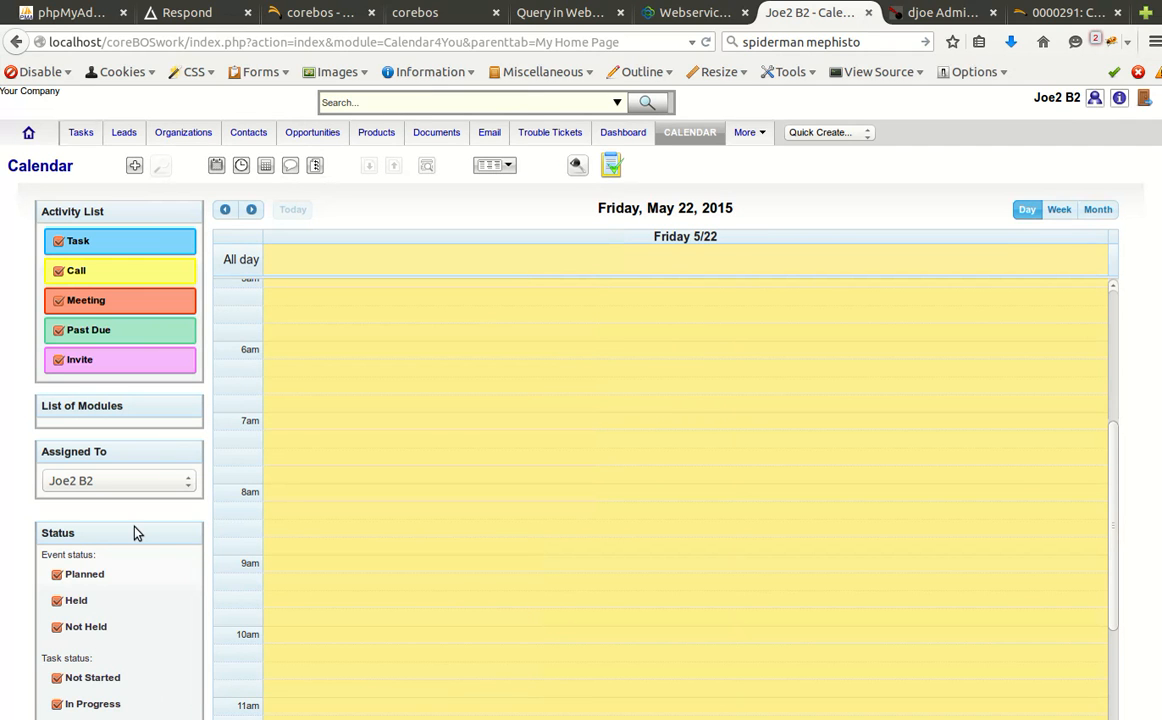
Move the 'meet joe up' meeting to 9:15pm, then switch to bug report 0000291's notes.
scroll(655, 553, "down", 5)
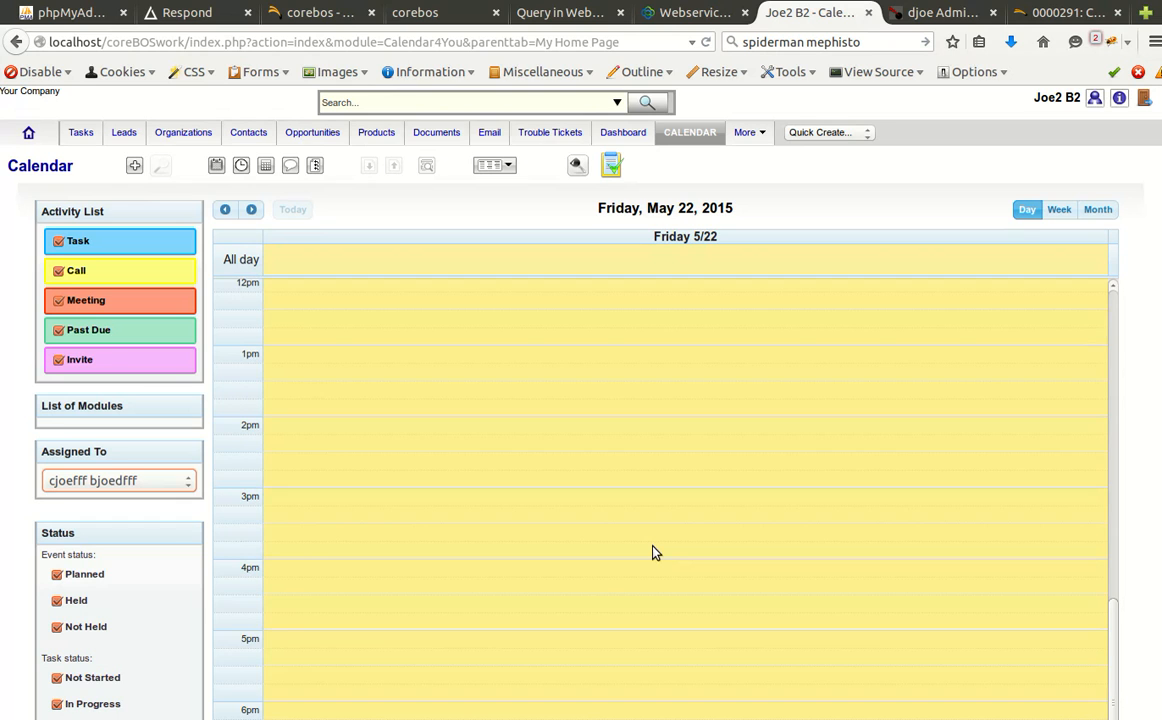
scroll(655, 553, "down", 5)
scroll(903, 549, "down", 5)
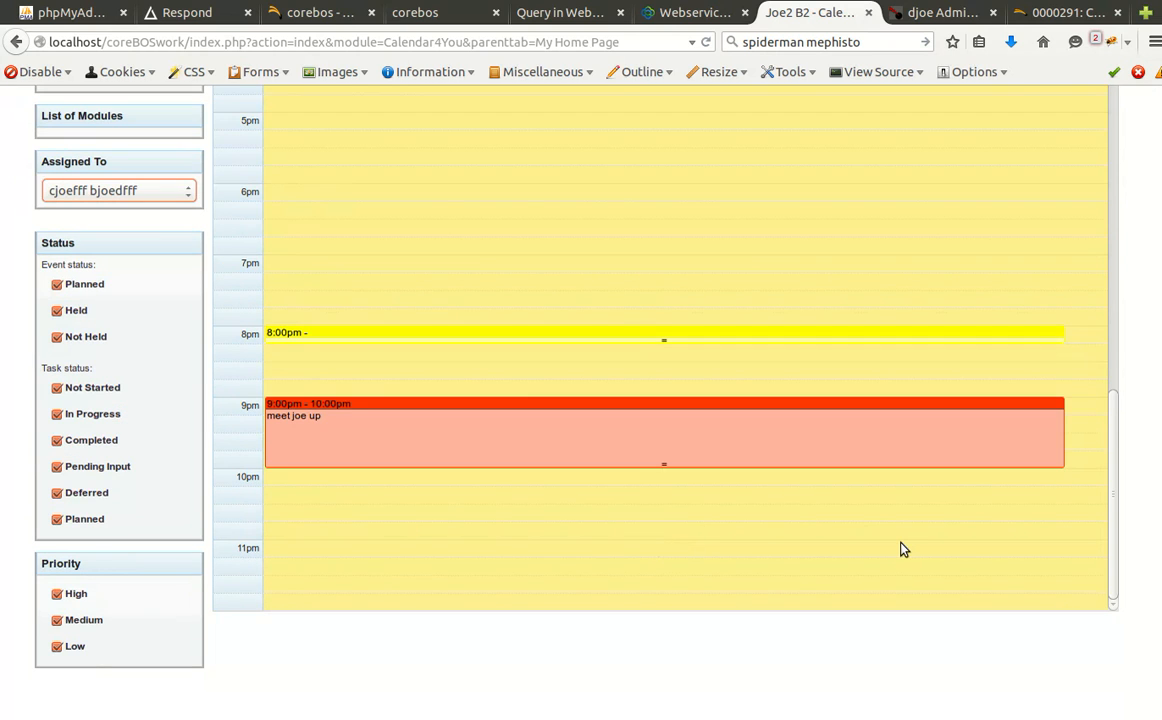
mouse_move(436, 339)
left_click_drag(463, 408, 449, 432)
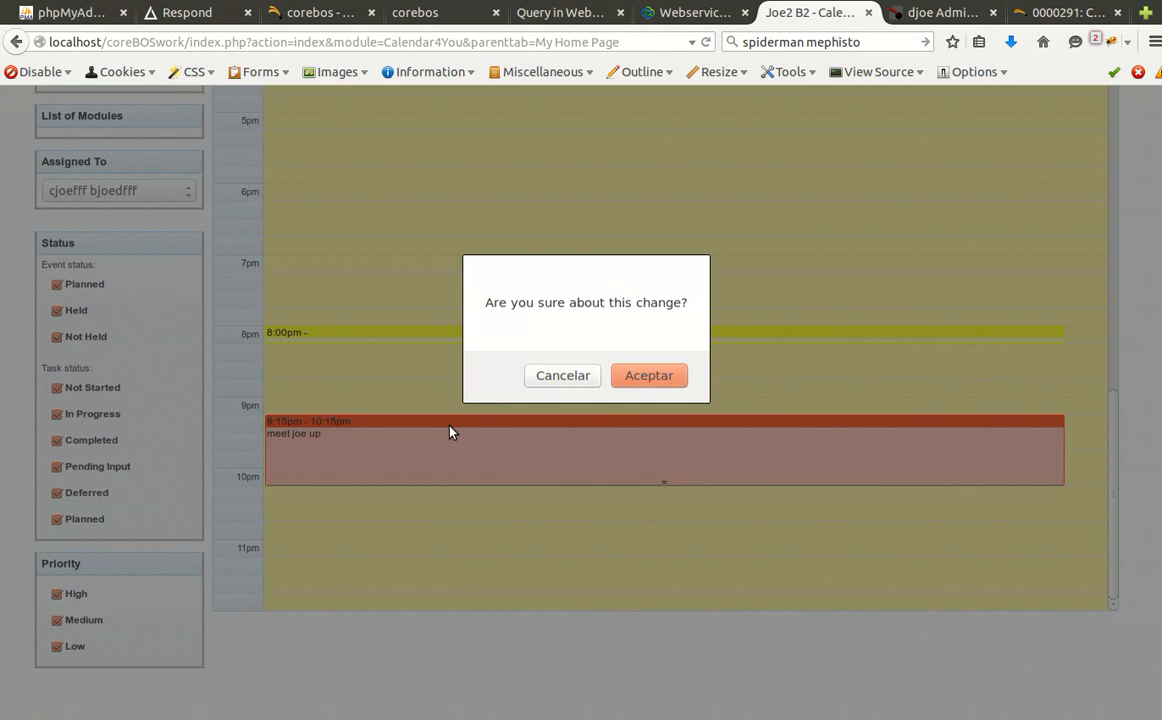
key("Return")
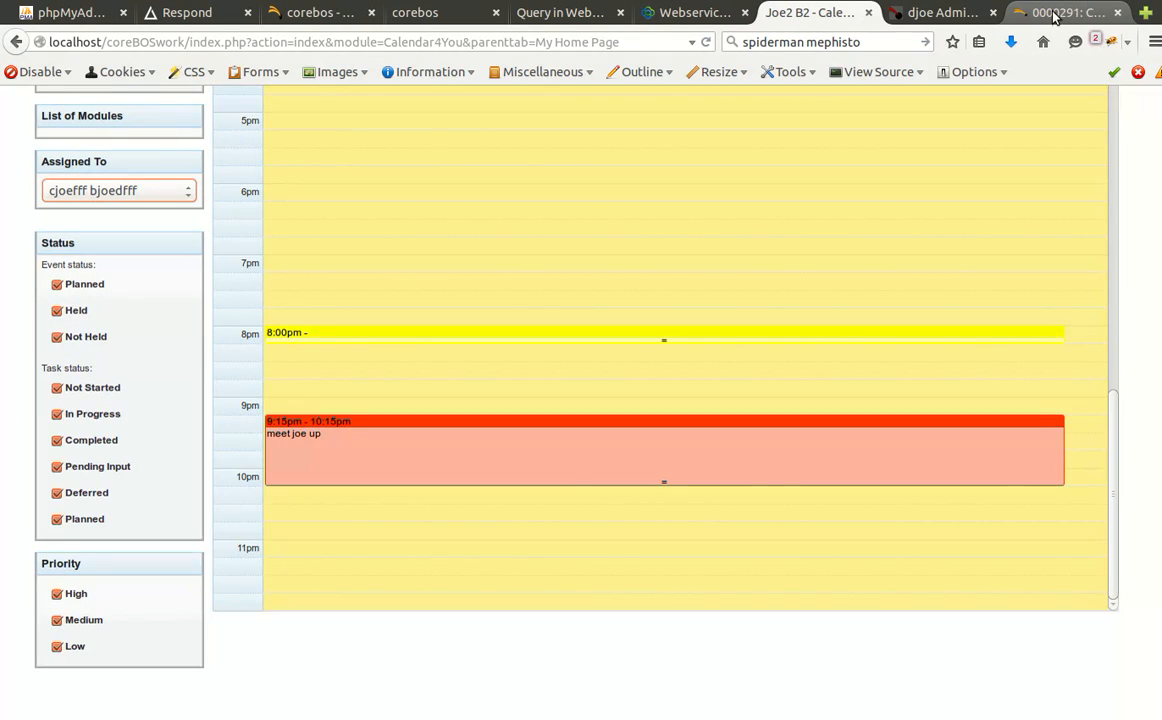
left_click(1088, 10)
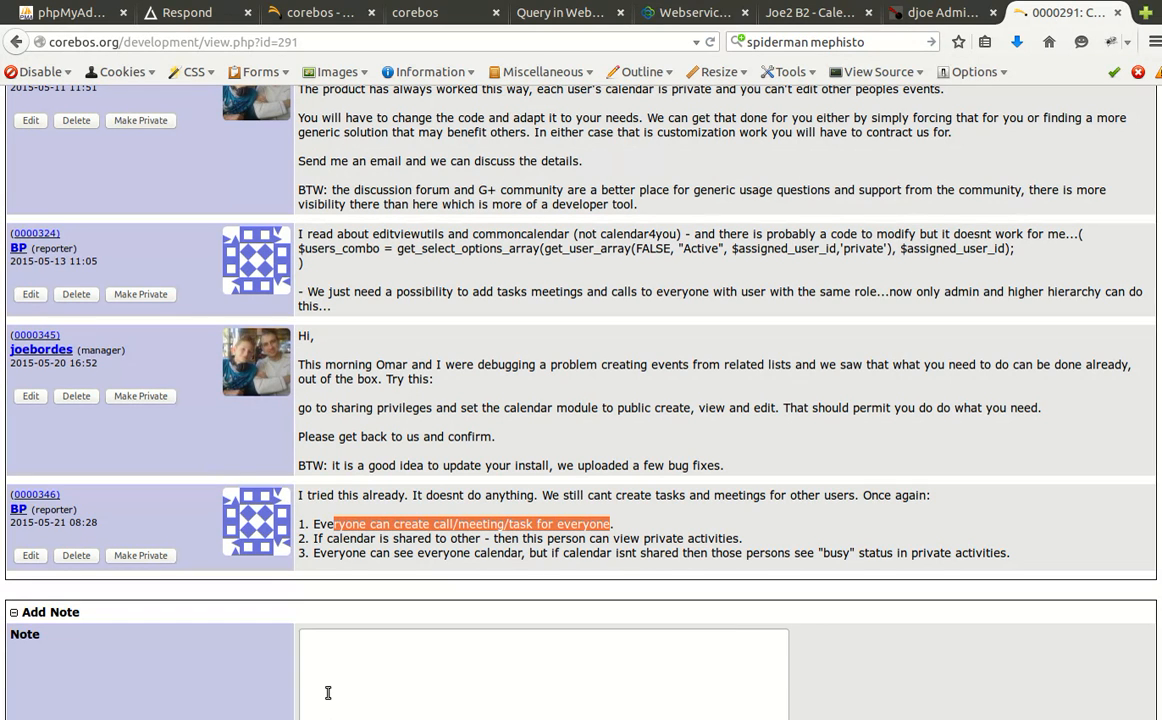
Reread note 0000346 on bug 0000291, then return to the test user's coreBOS day calendar.
left_click(309, 535)
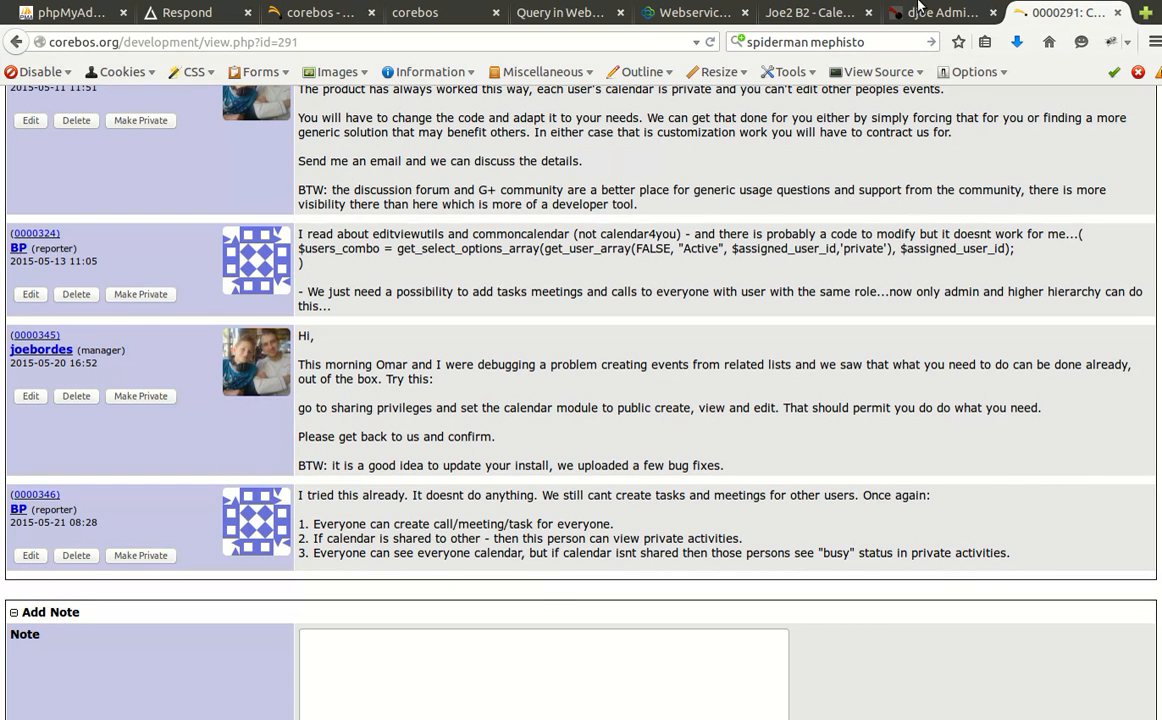
left_click(935, 13)
left_click(836, 13)
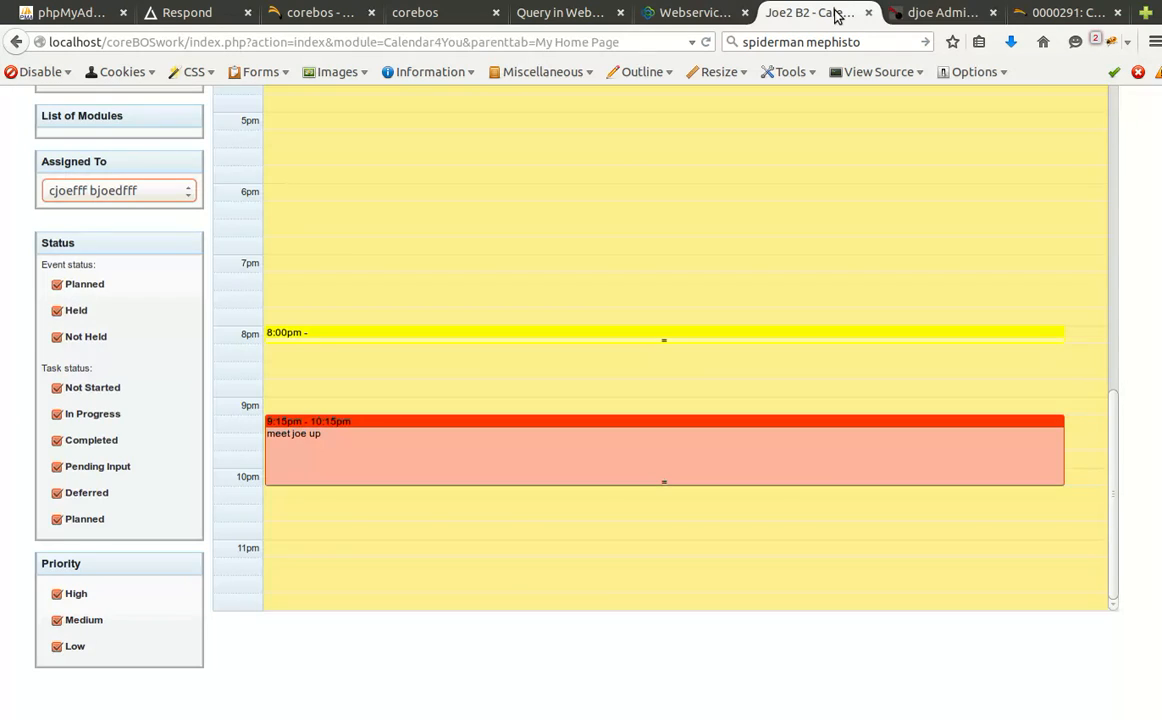
Close the admin tab, confirm Calendar Sharing has no users selected, cancel, and log the test user out.
middle_click(912, 14)
scroll(905, 239, "up", 8)
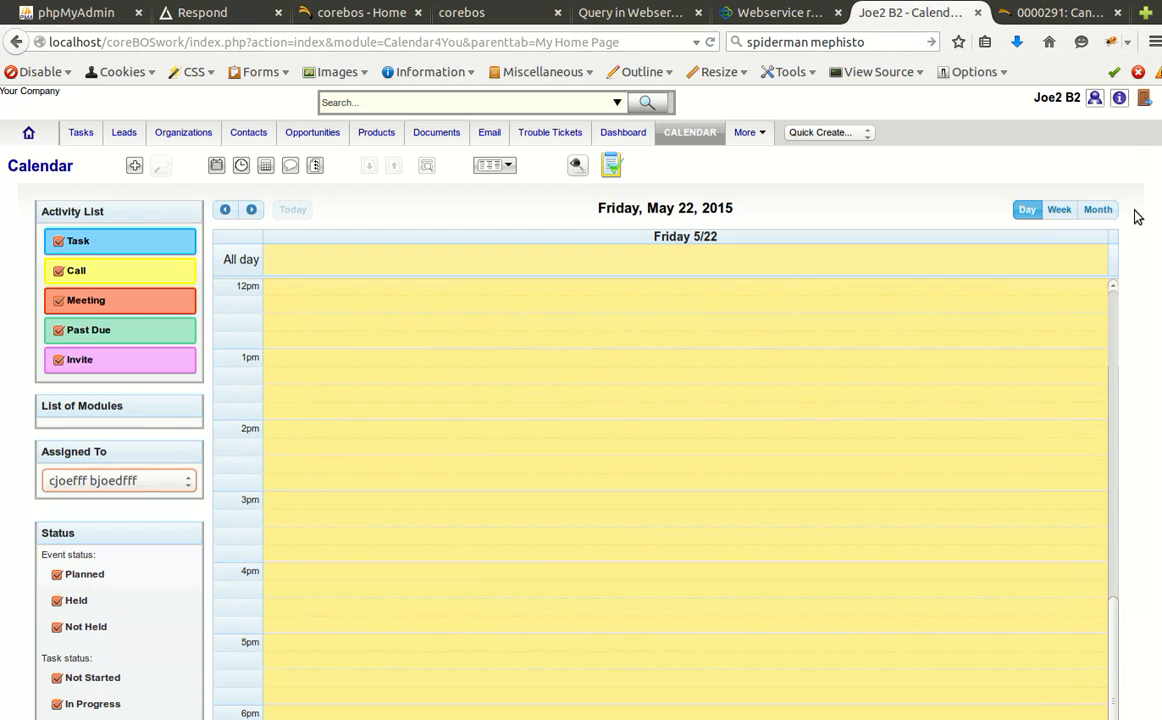
left_click(580, 168)
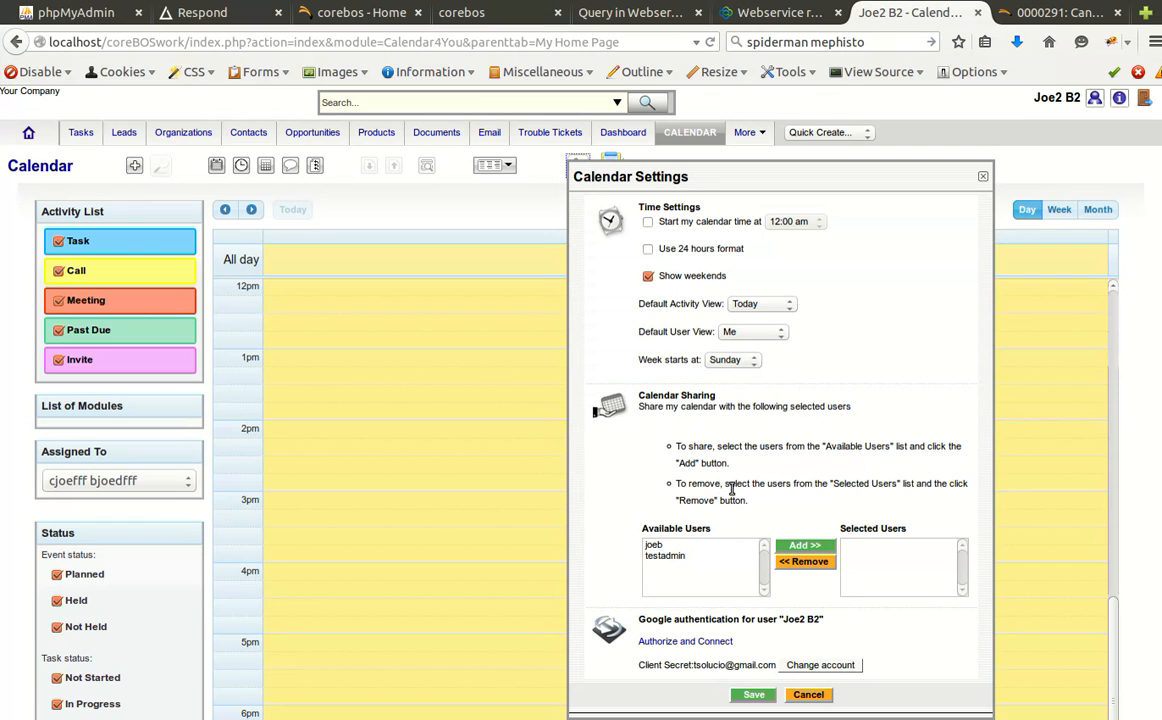
left_click_drag(704, 446, 705, 502)
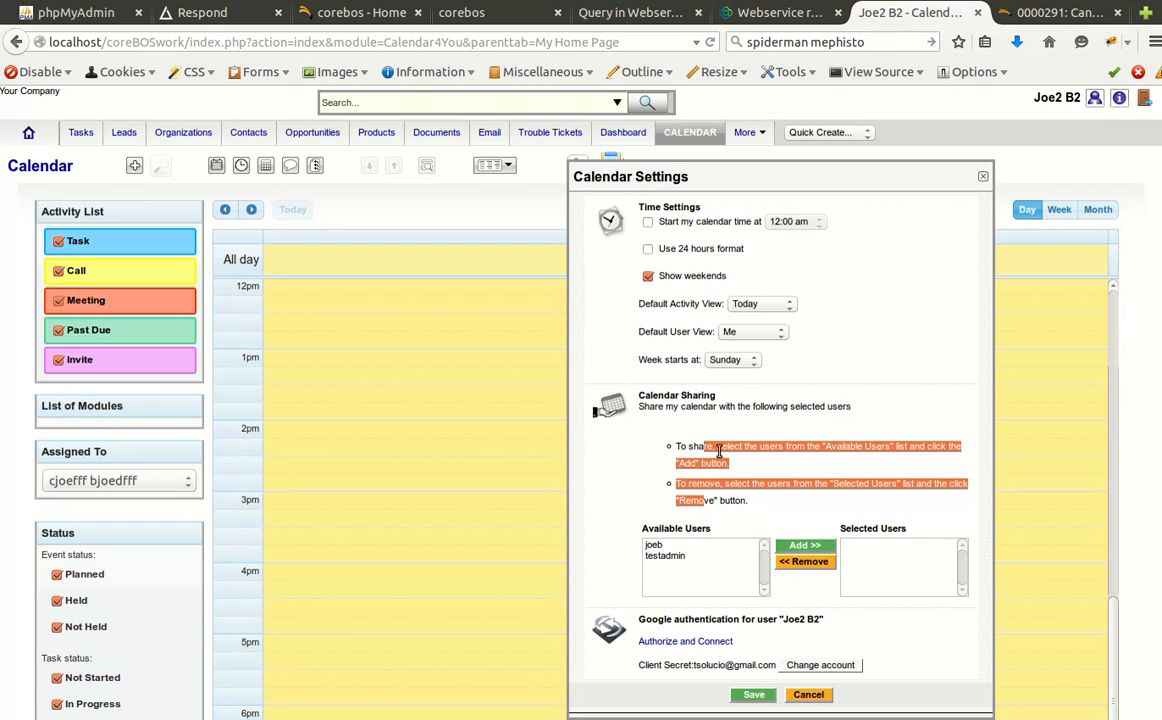
left_click(808, 694)
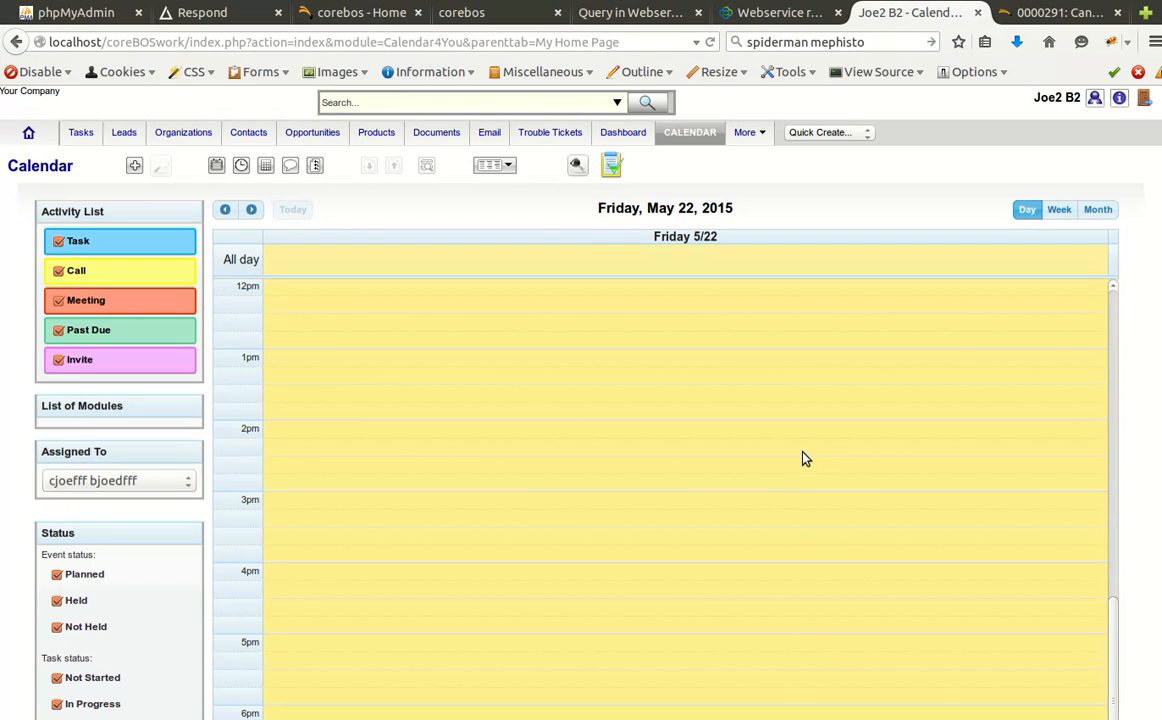
left_click(1143, 98)
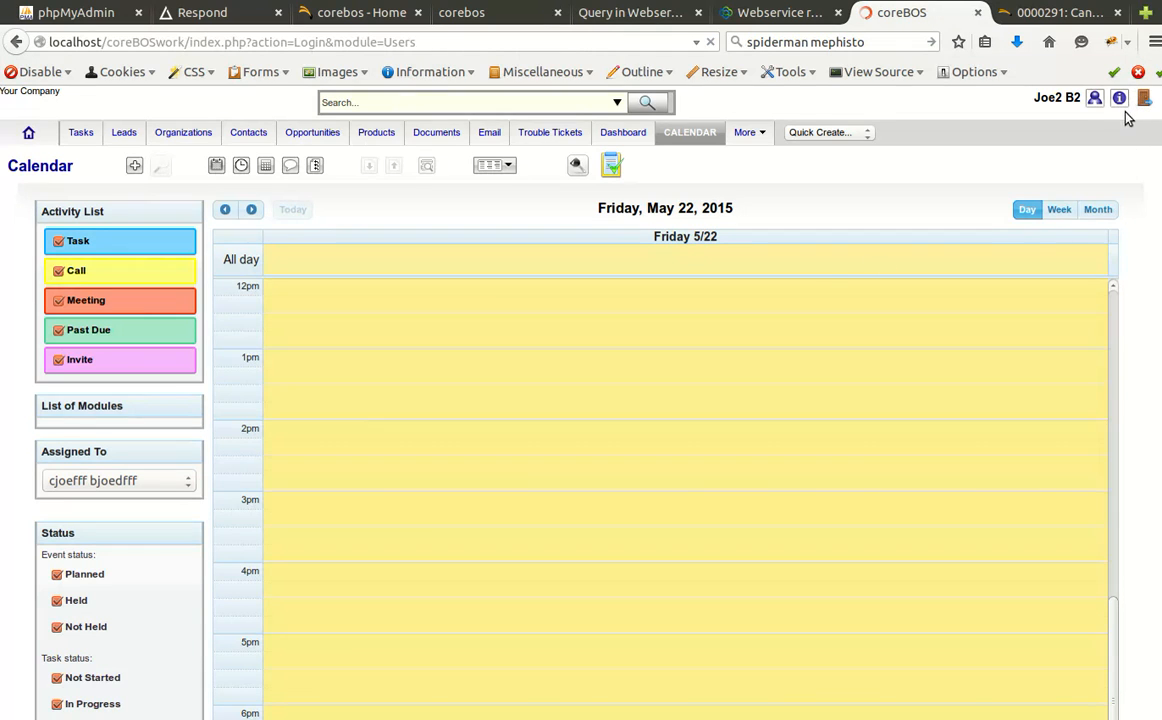
Log into coreBOS as the administrator using the saved login.
left_click(359, 310)
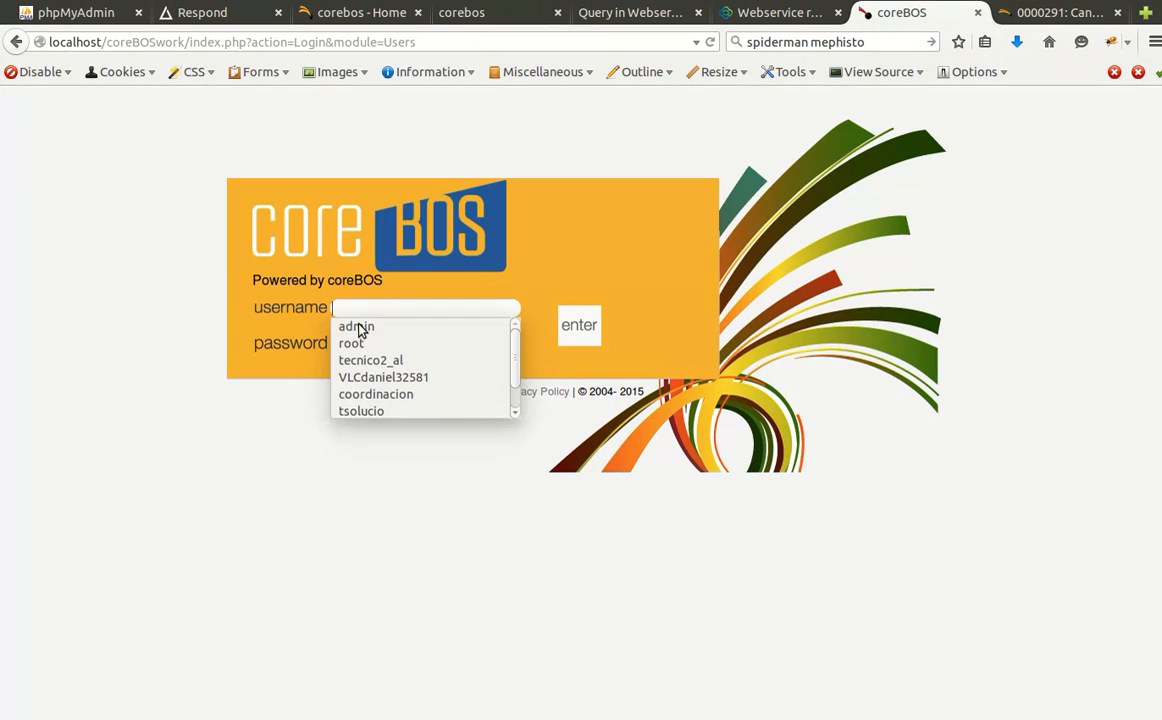
left_click(358, 327)
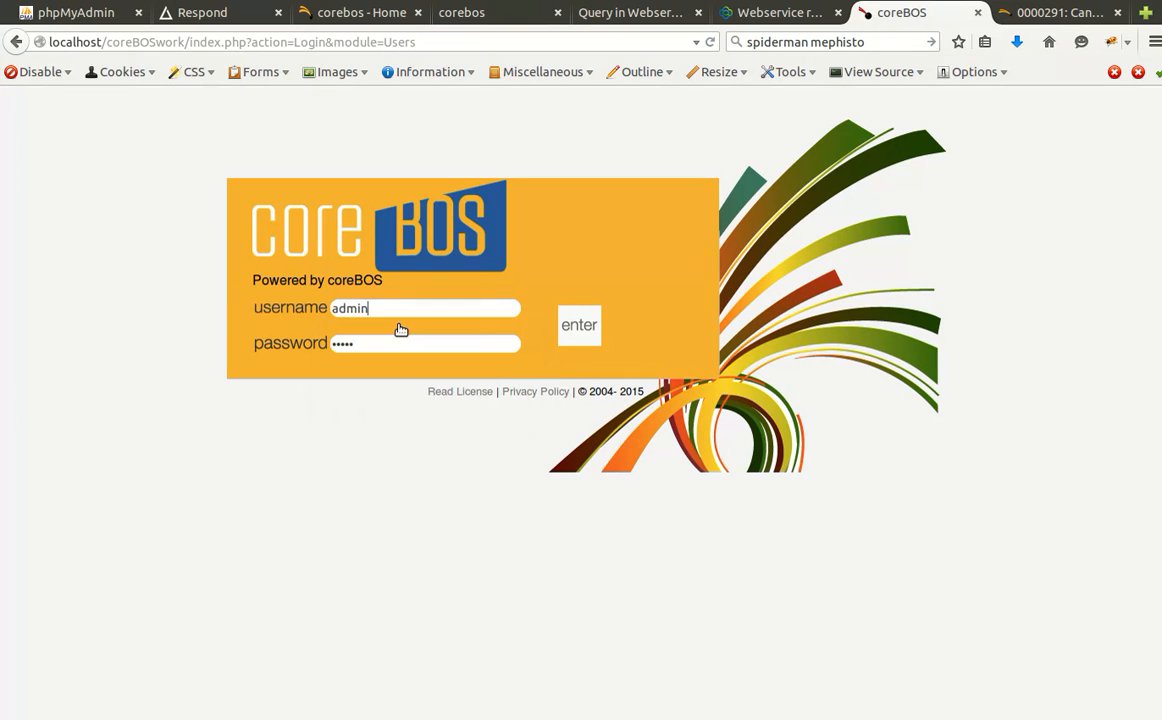
left_click(562, 334)
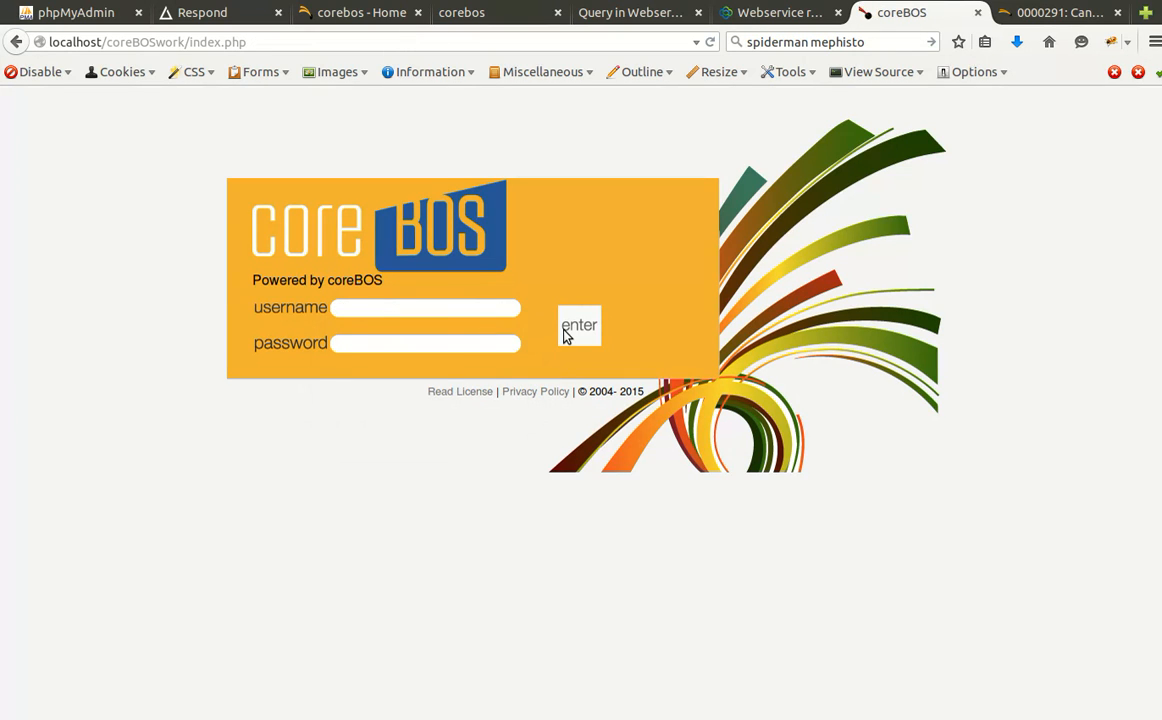
left_click(358, 309)
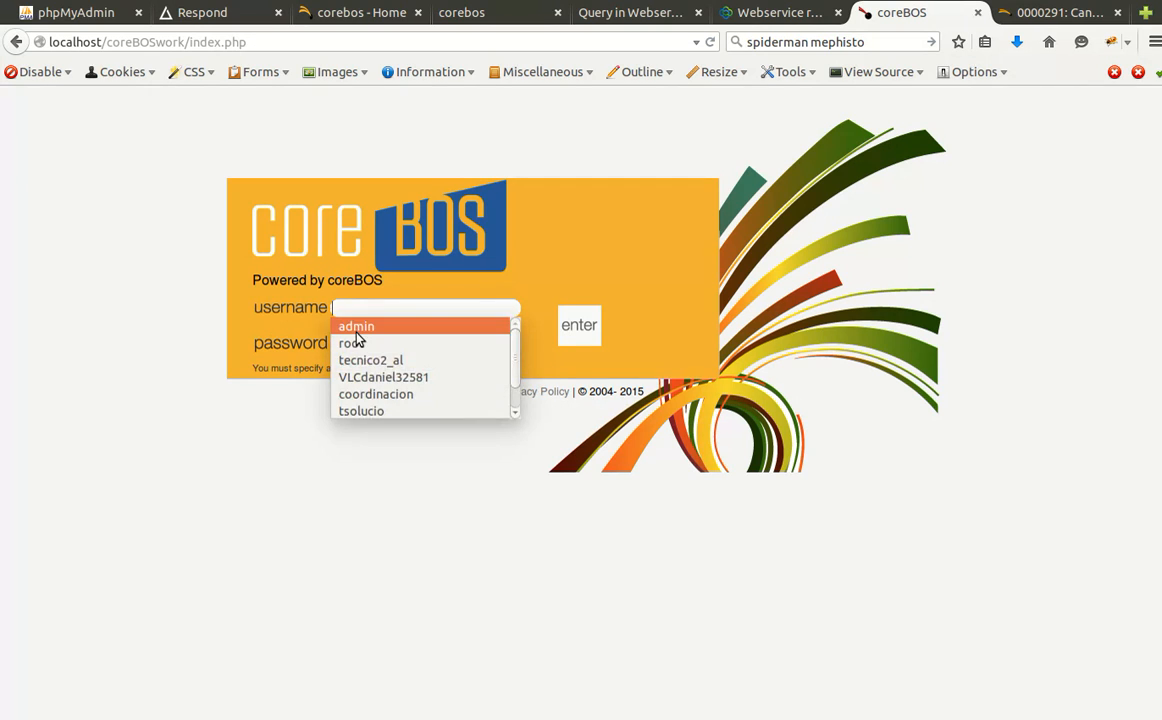
left_click(358, 327)
left_click(604, 331)
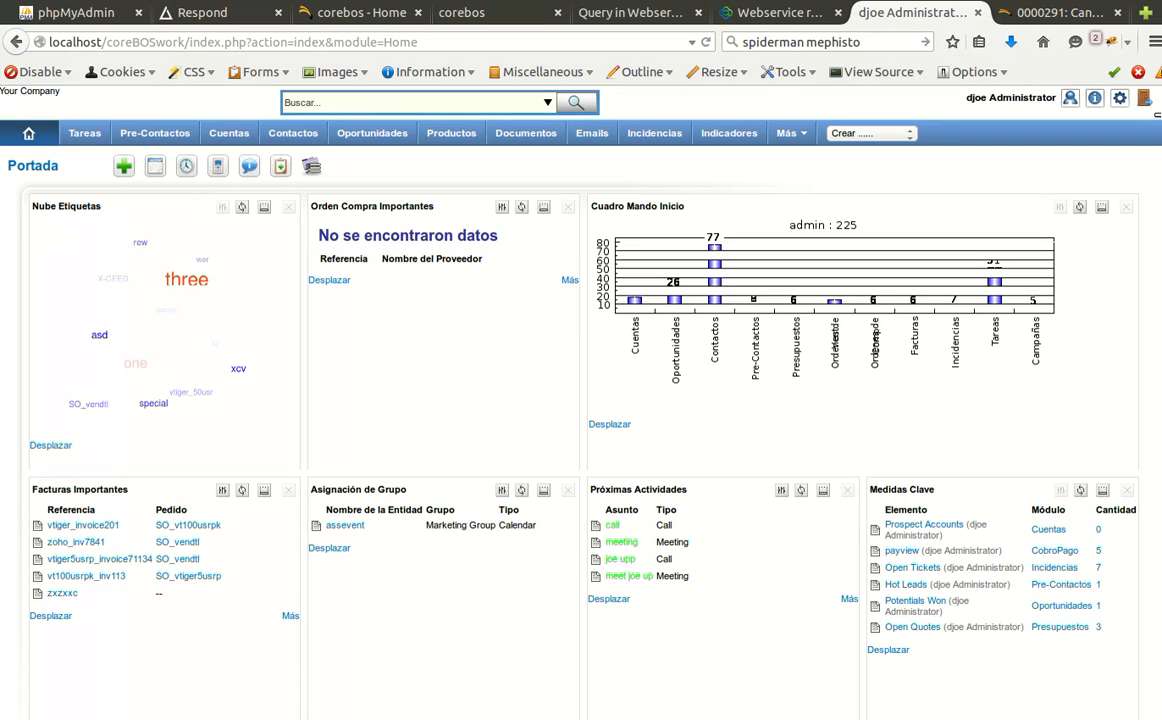
Open Settings > Privilegios de Acceso and review Calendario's public Read, Create/Edit, Delete permissions.
mouse_move(1121, 106)
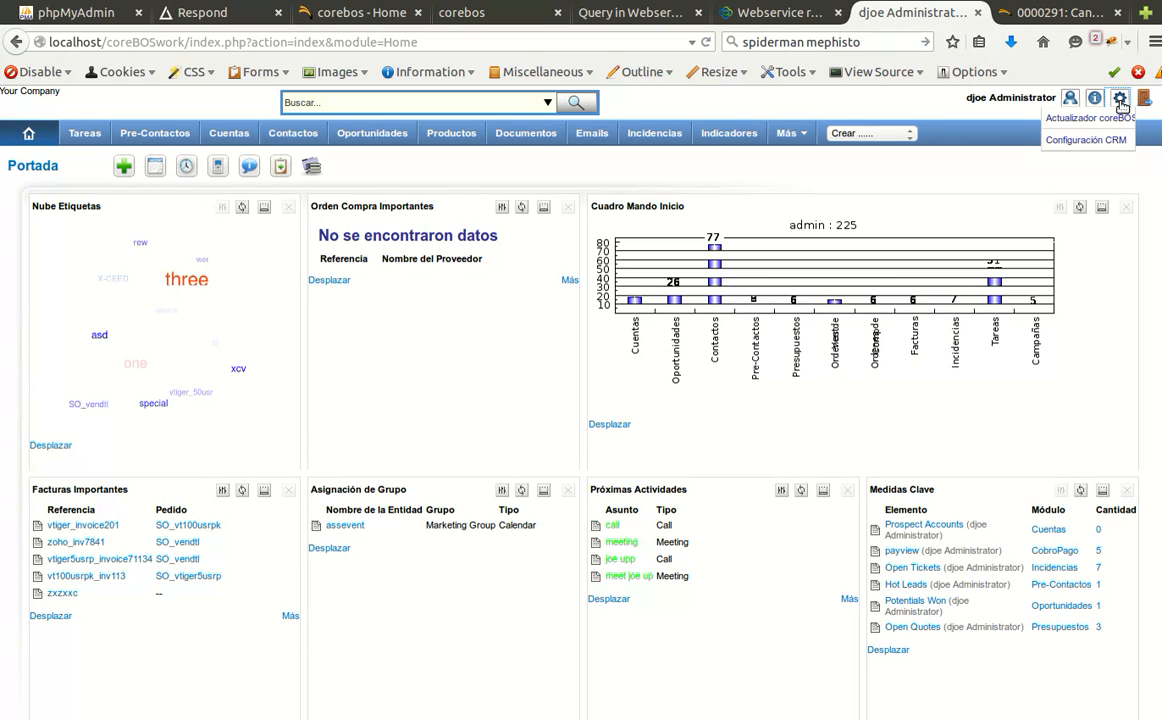
left_click(1121, 106)
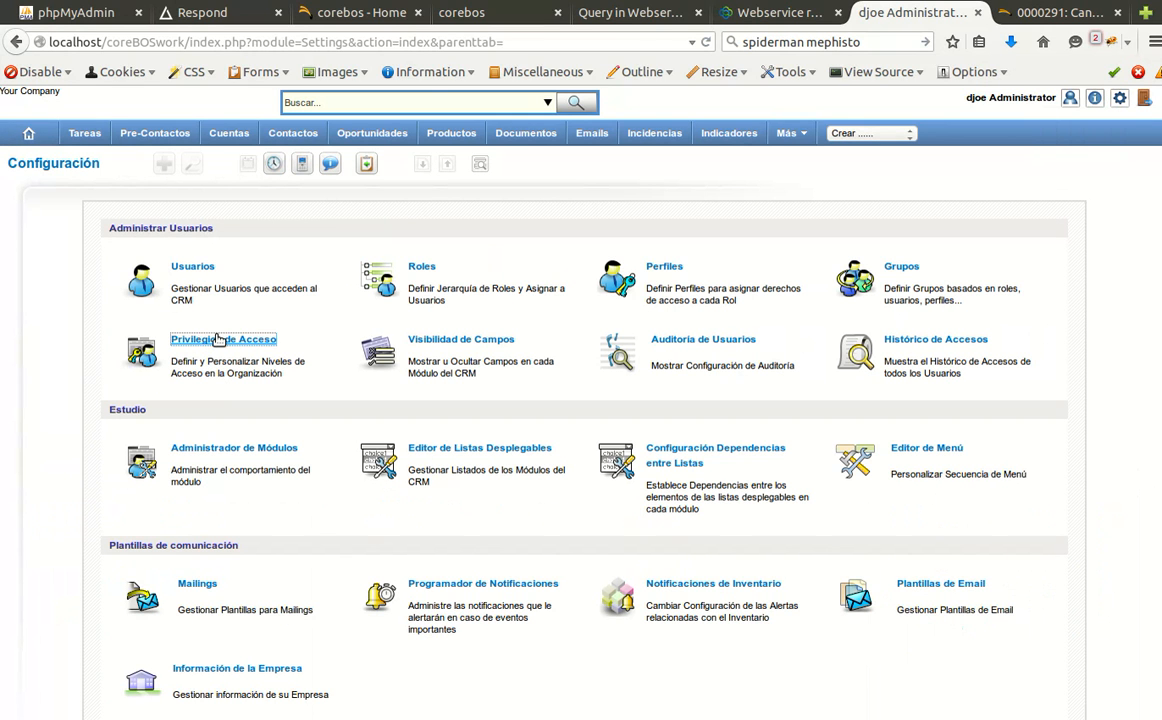
left_click(215, 341)
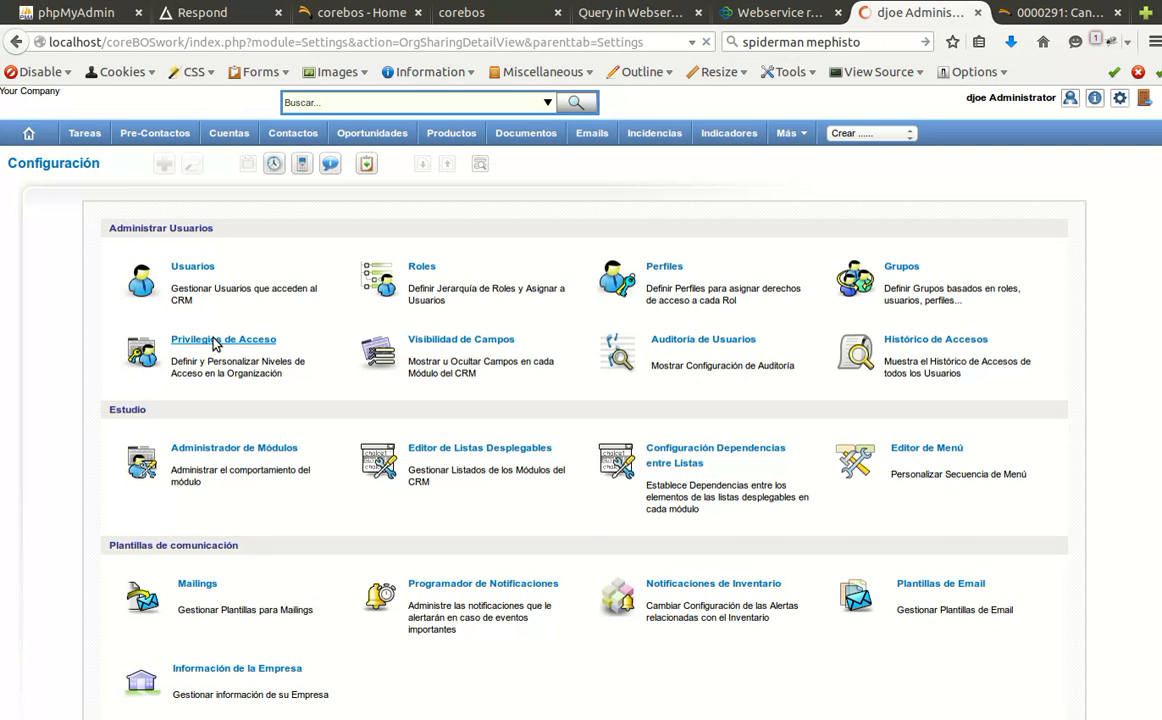
scroll(590, 486, "down", 9)
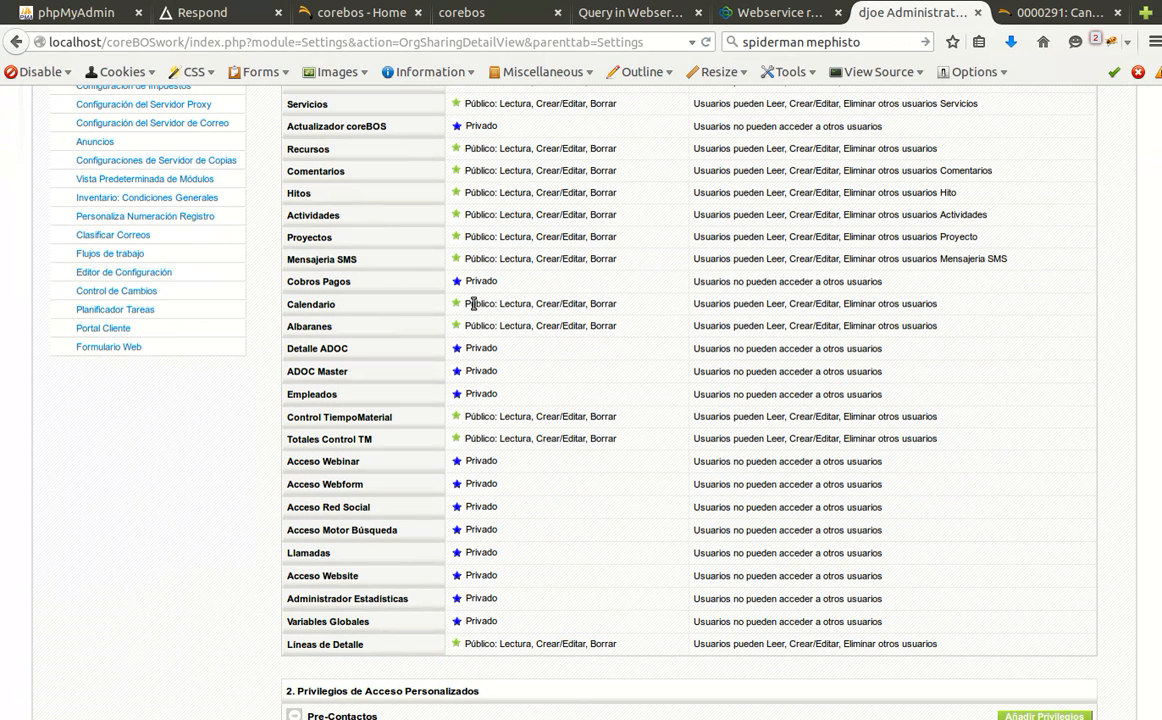
left_click_drag(474, 303, 891, 301)
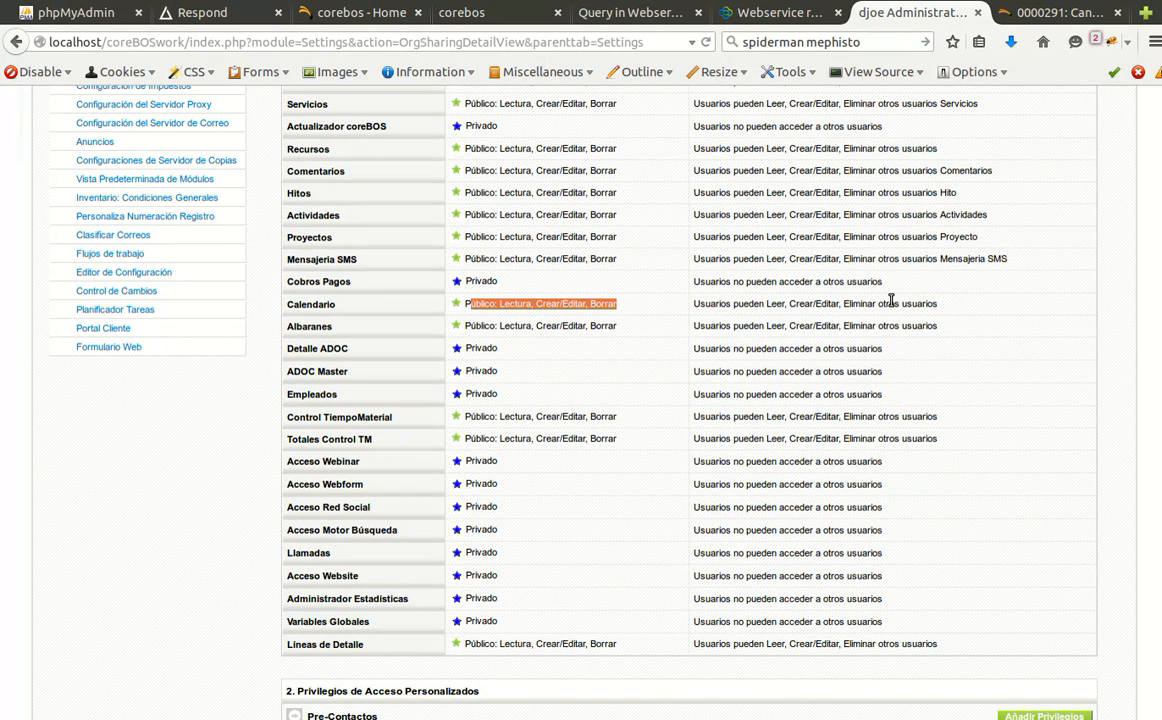
scroll(575, 440, "down", 5)
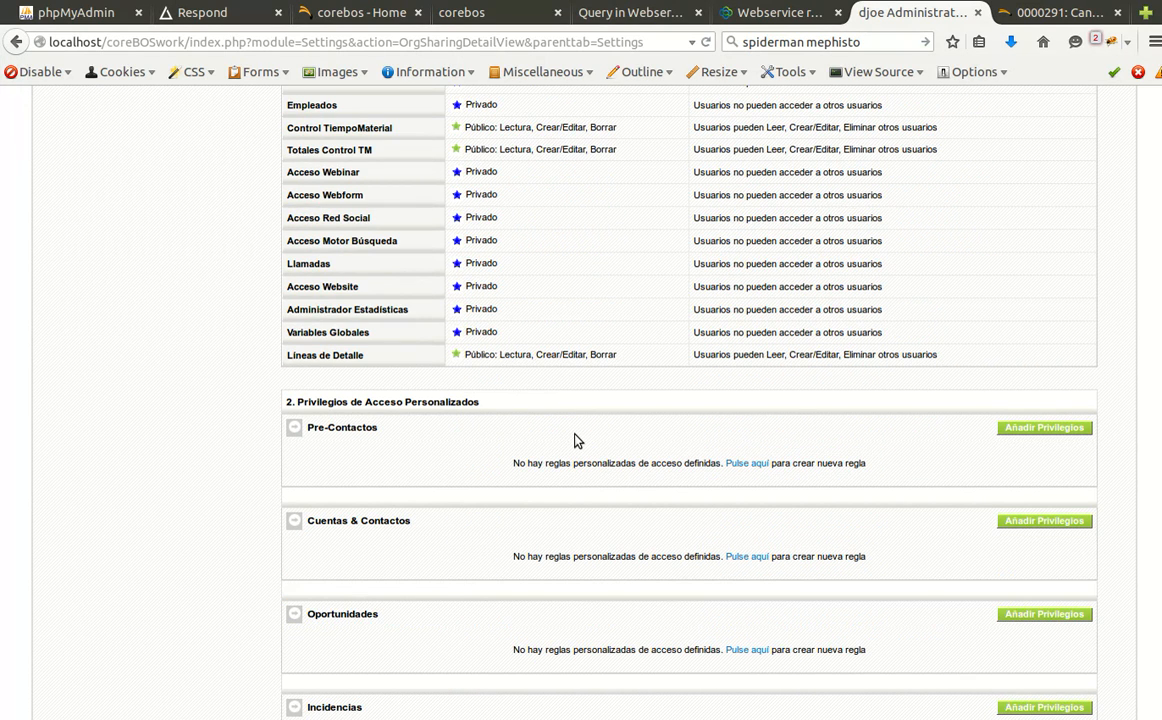
scroll(575, 440, "down", 2)
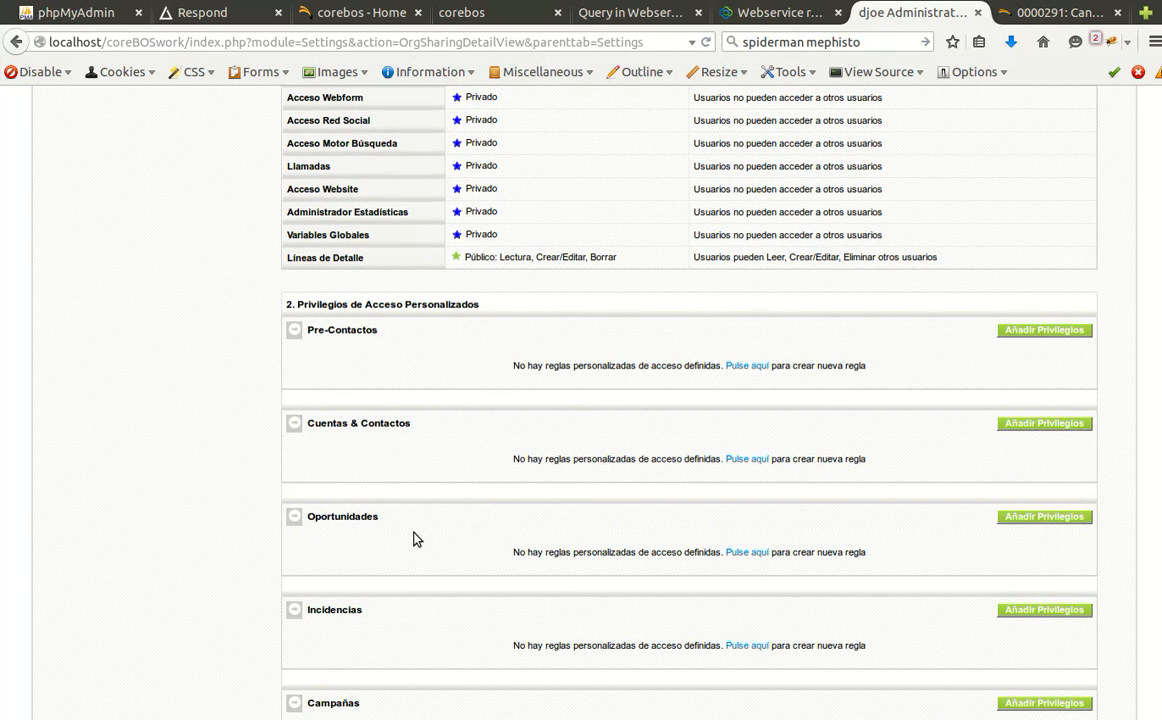
scroll(417, 539, "down", 8)
scroll(400, 534, "down", 3)
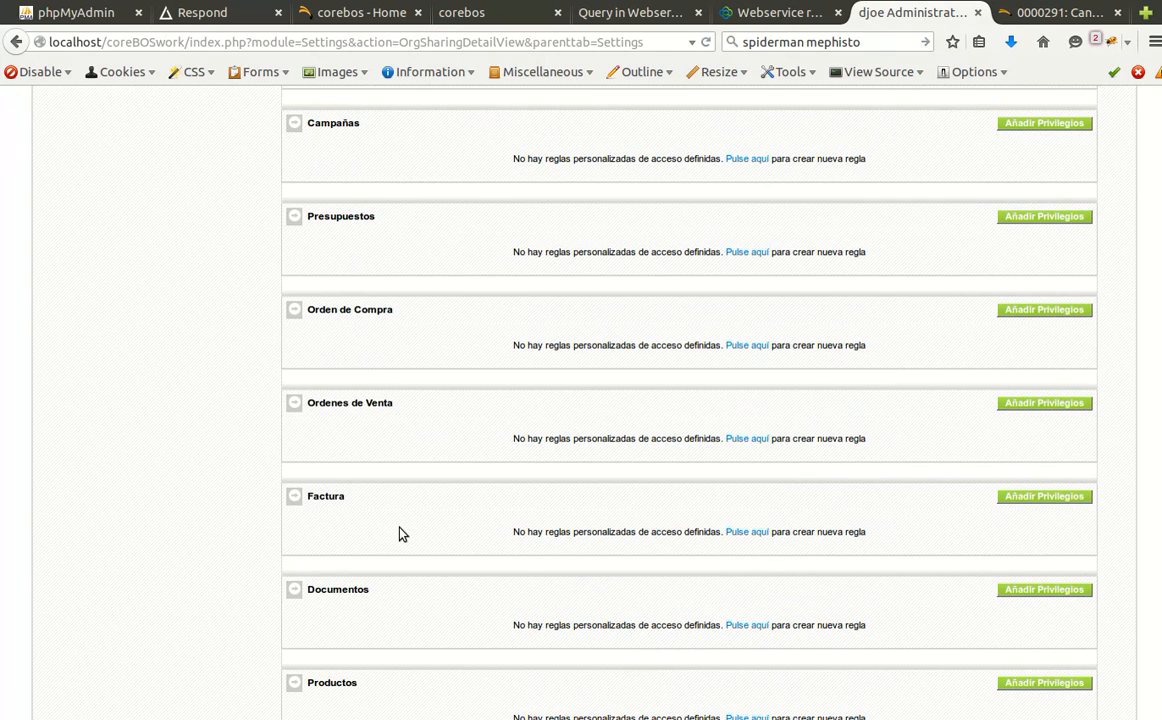
scroll(418, 247, "up", 14)
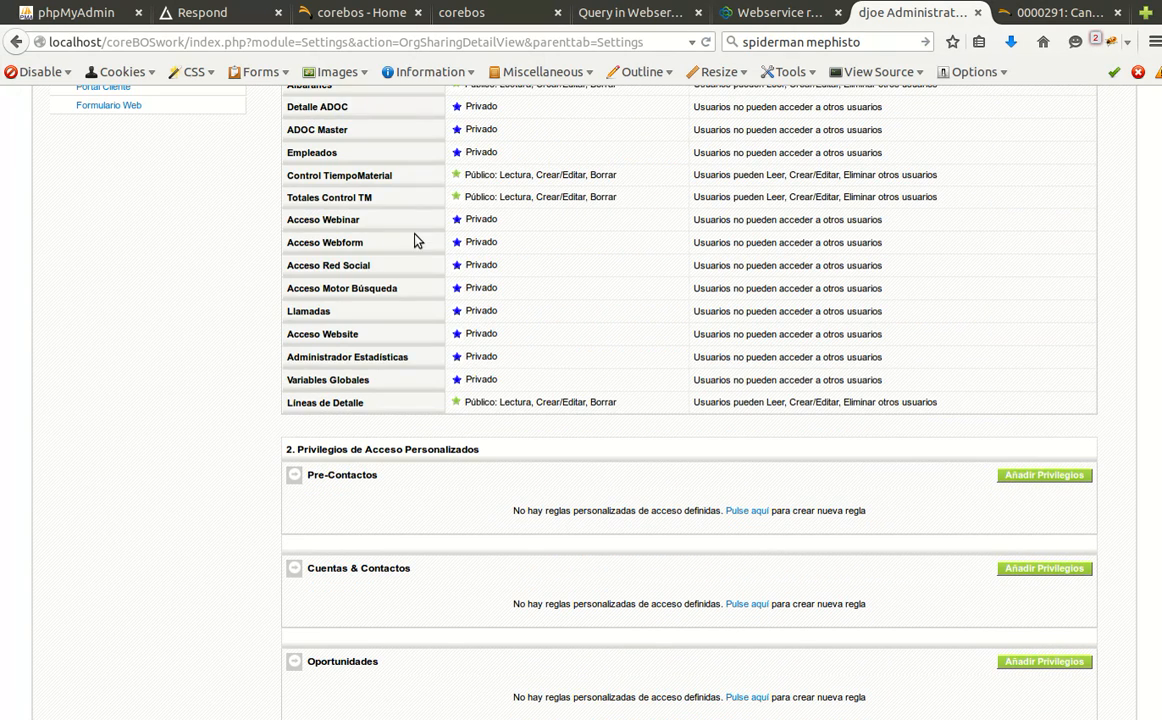
scroll(417, 240, "up", 2)
left_click(750, 160)
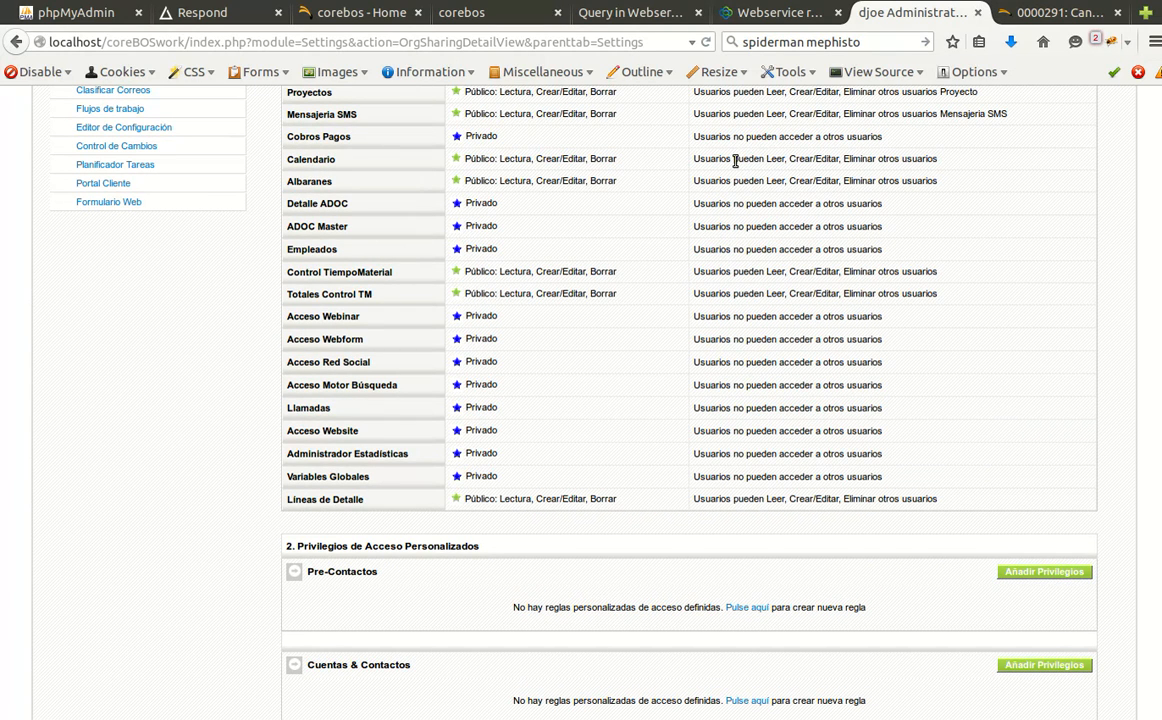
scroll(1057, 469, "down", 4)
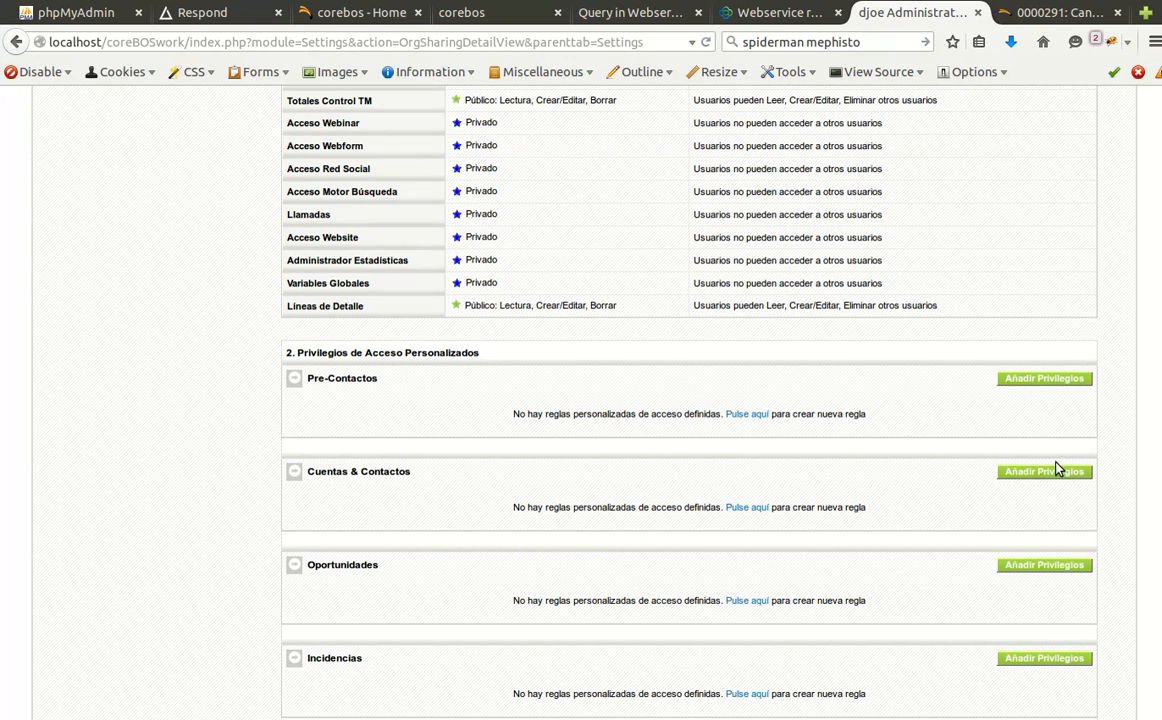
left_click(1032, 379)
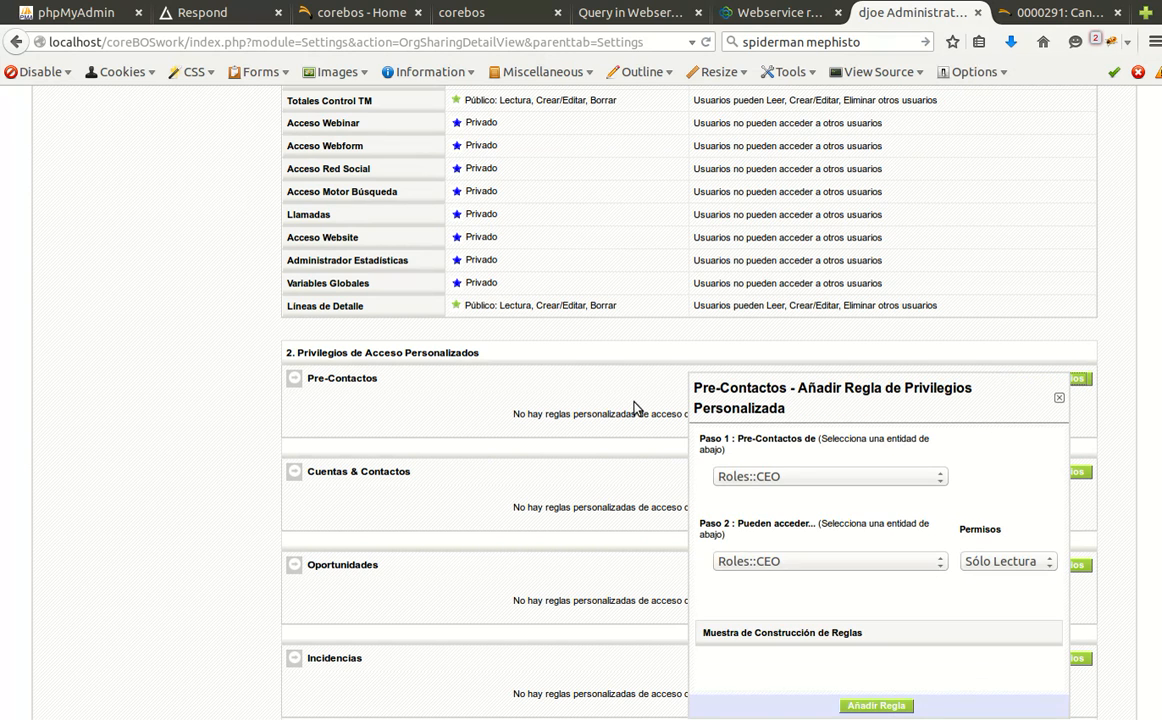
scroll(797, 423, "down", 2)
left_click(801, 382)
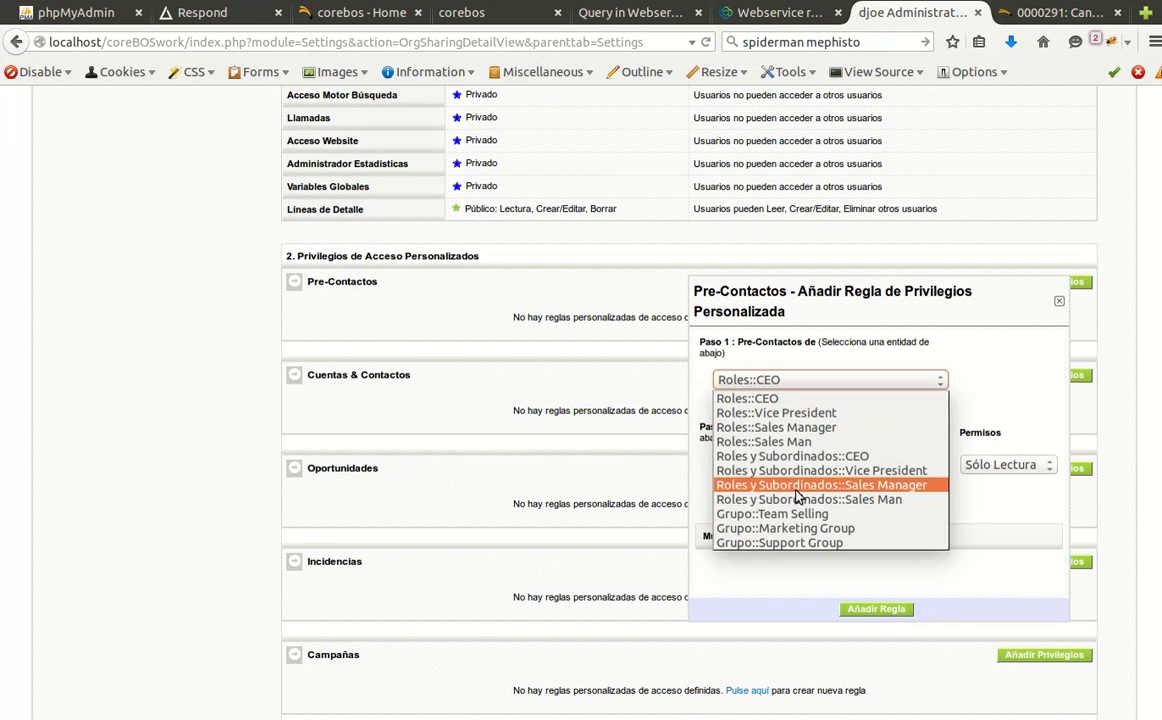
left_click(590, 436)
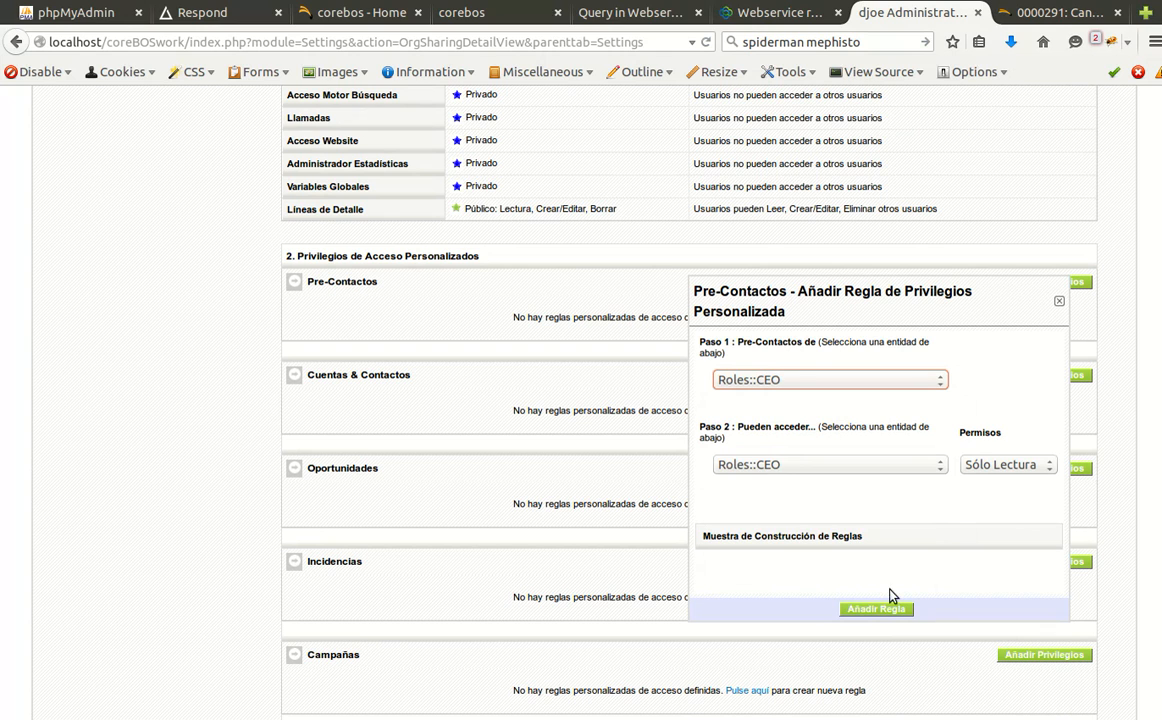
left_click(1059, 301)
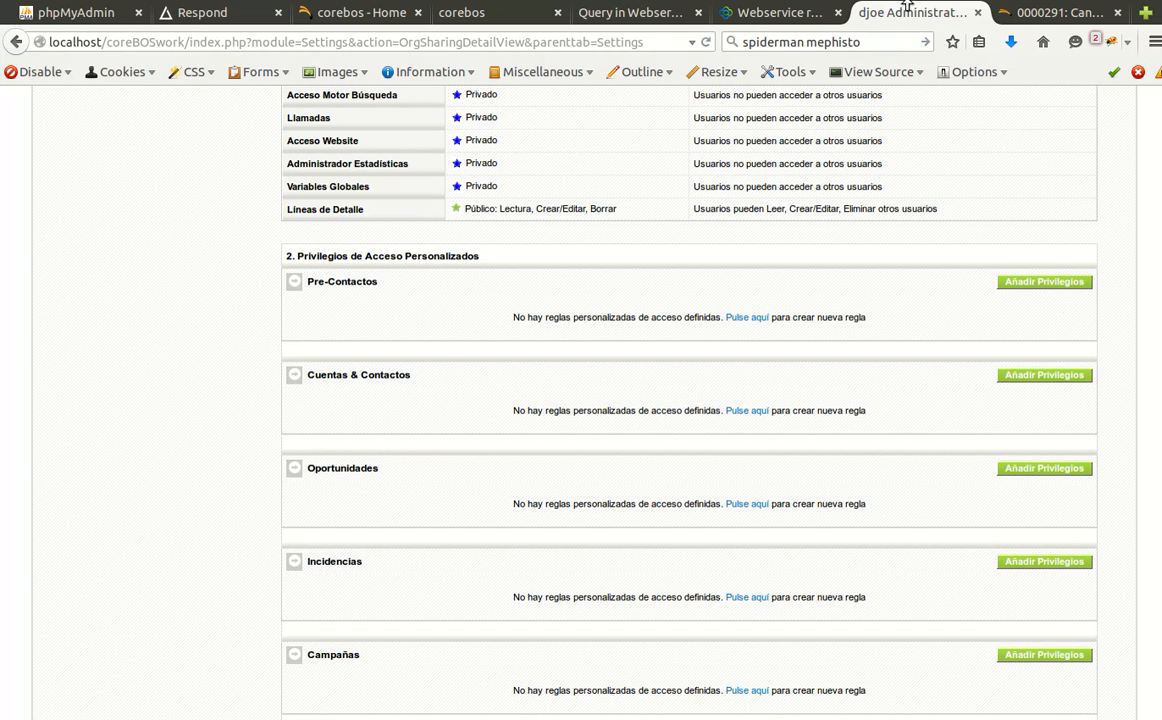
On bug 0000291's notes, highlight the reporter's reply 'I tried this already. It doesnt do anything.'.
left_click(1045, 12)
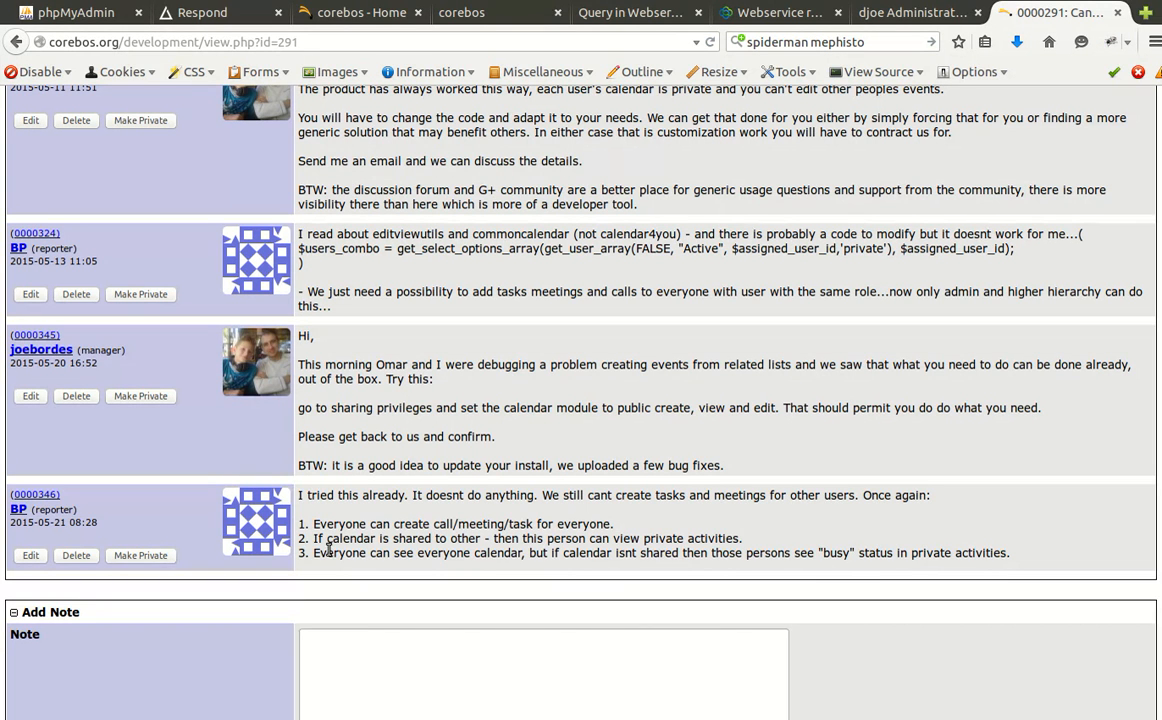
left_click_drag(328, 548, 860, 549)
left_click(860, 550)
left_click_drag(303, 495, 545, 495)
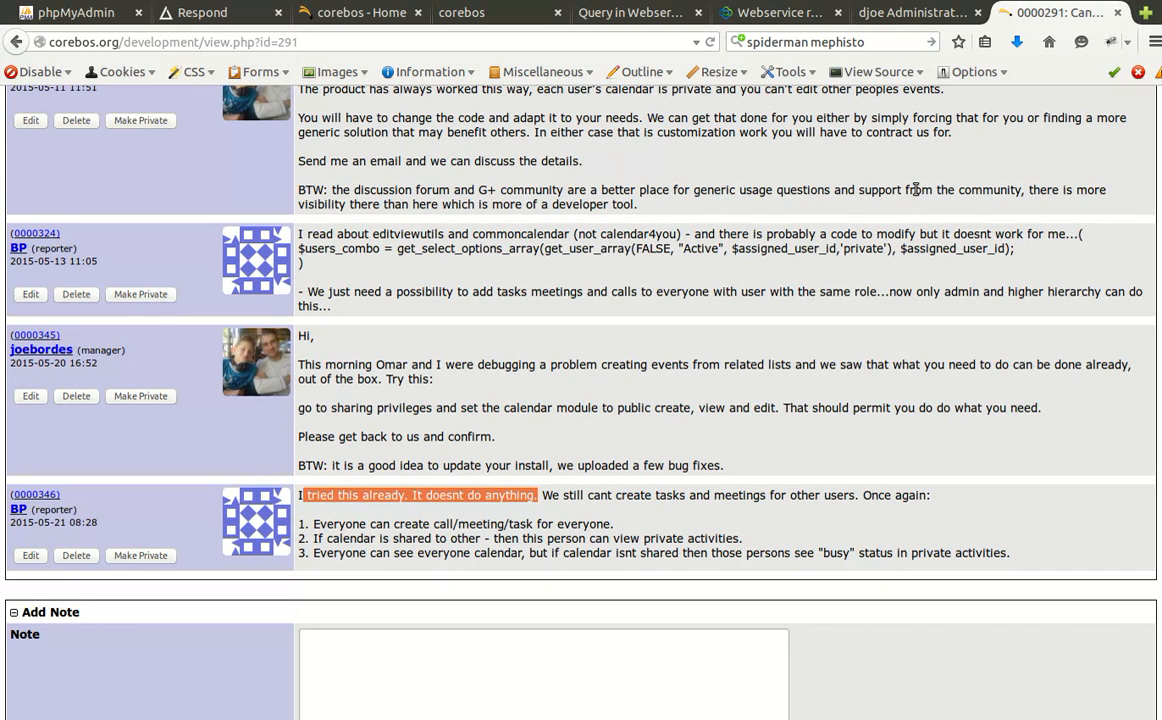
left_click(882, 1)
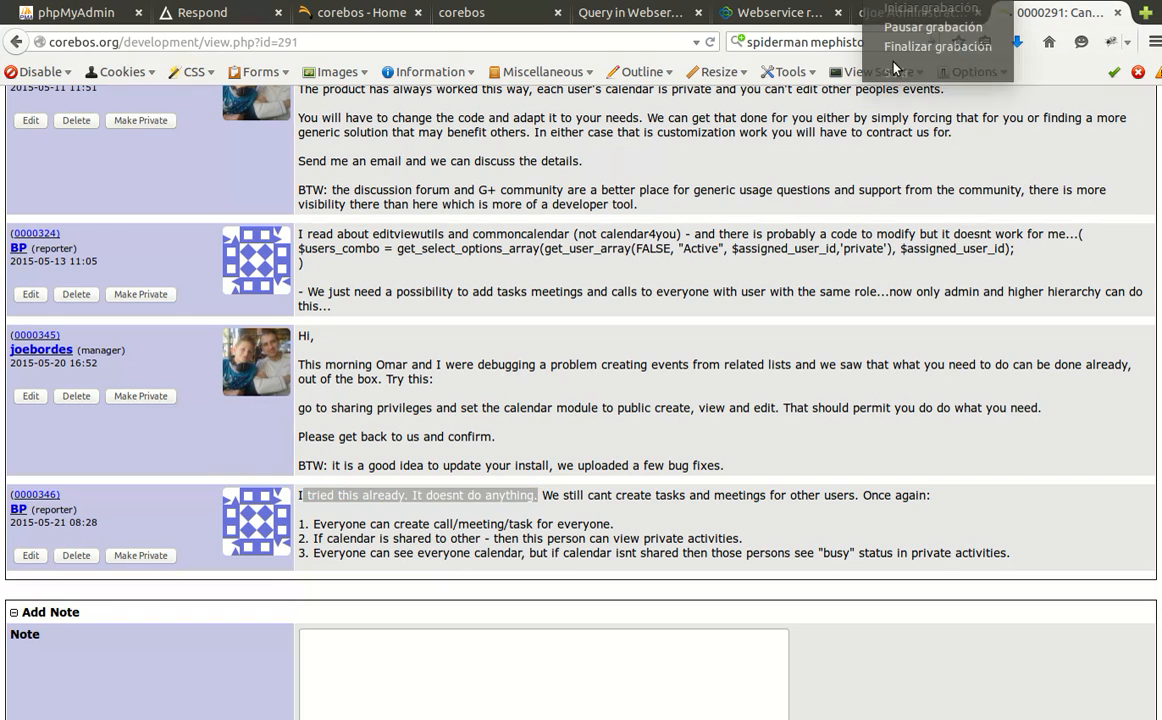